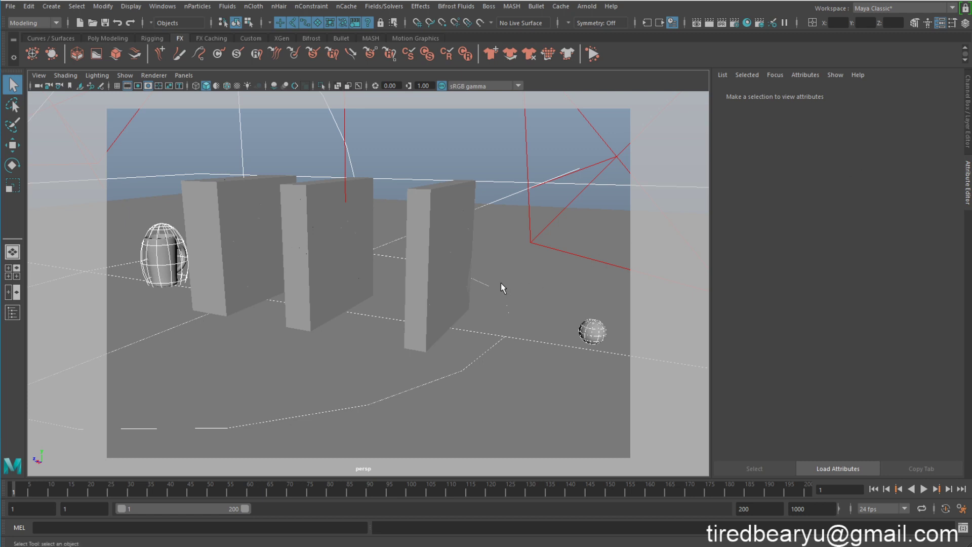
Play the wall-shattering simulation to watch the walls break apart, and rewind it to the first frame
alt+drag(522, 284, 525, 300)
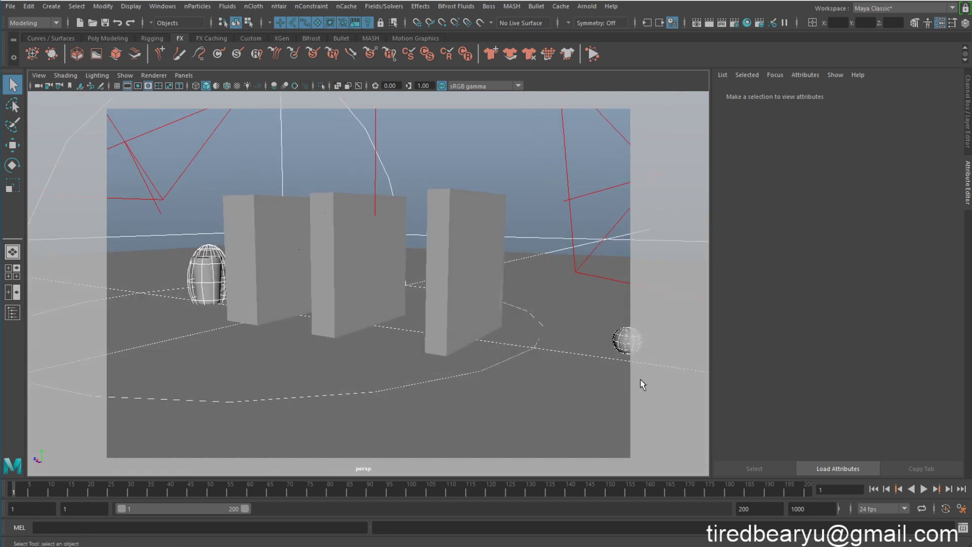
scroll(521, 331, down, 5)
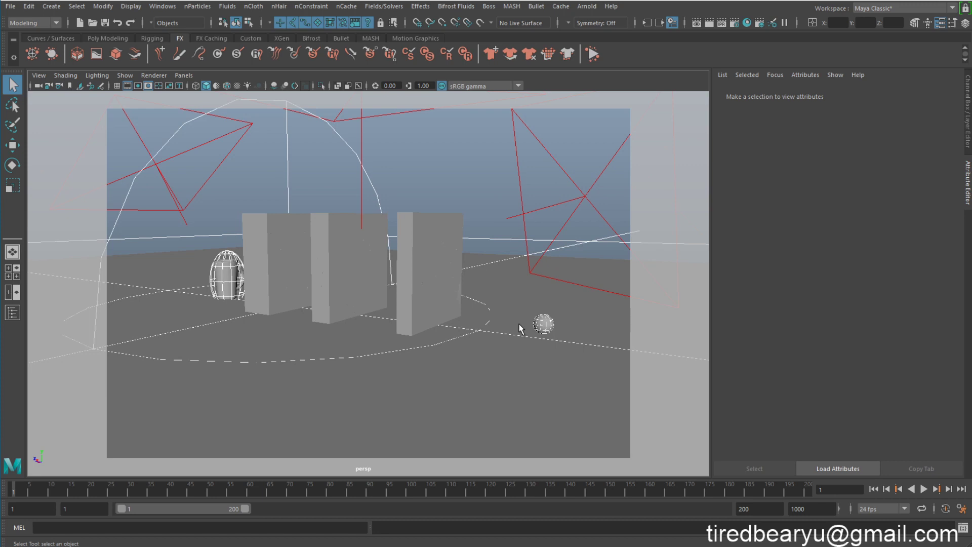
click(925, 489)
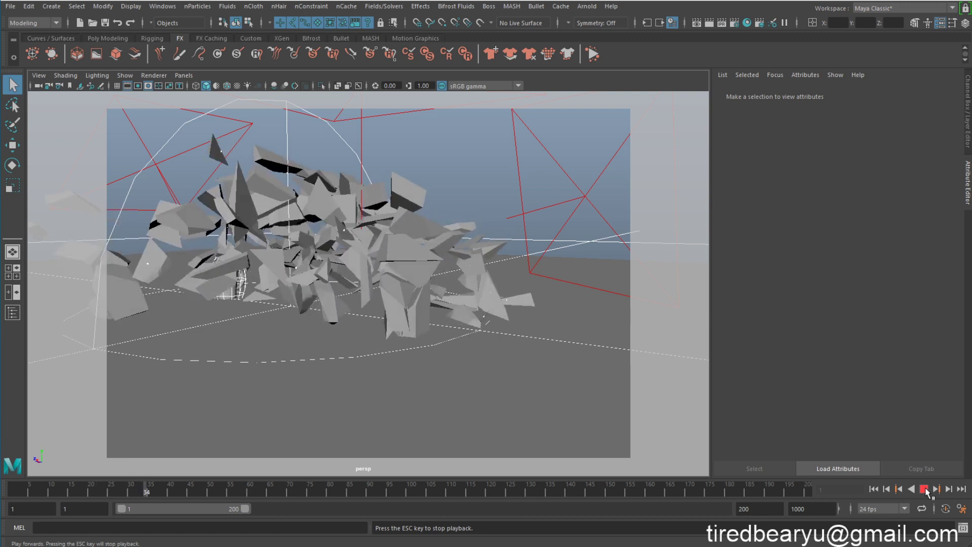
click(925, 490)
click(875, 489)
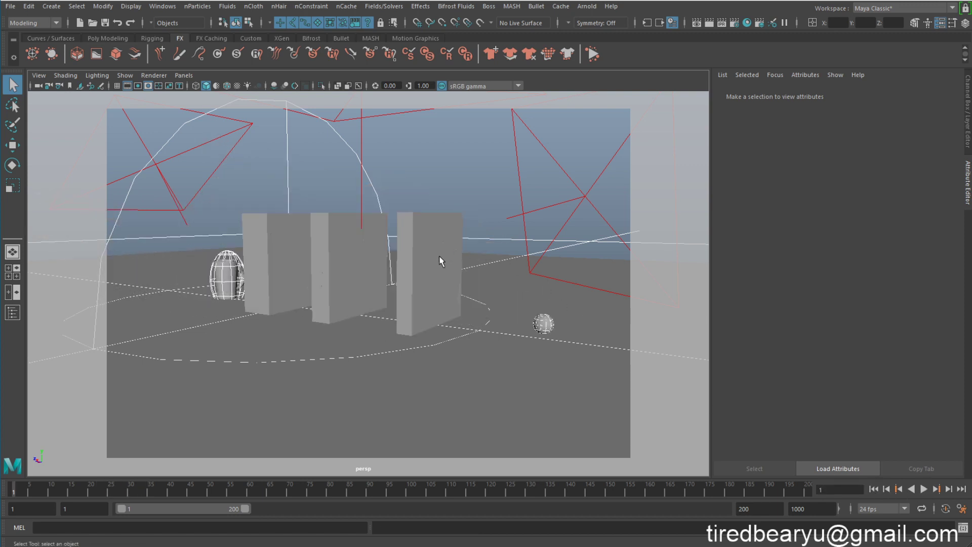
Select an upper shard of the wall nearest the small ball and advance the simulation one frame at a time to frame 5
click(440, 258)
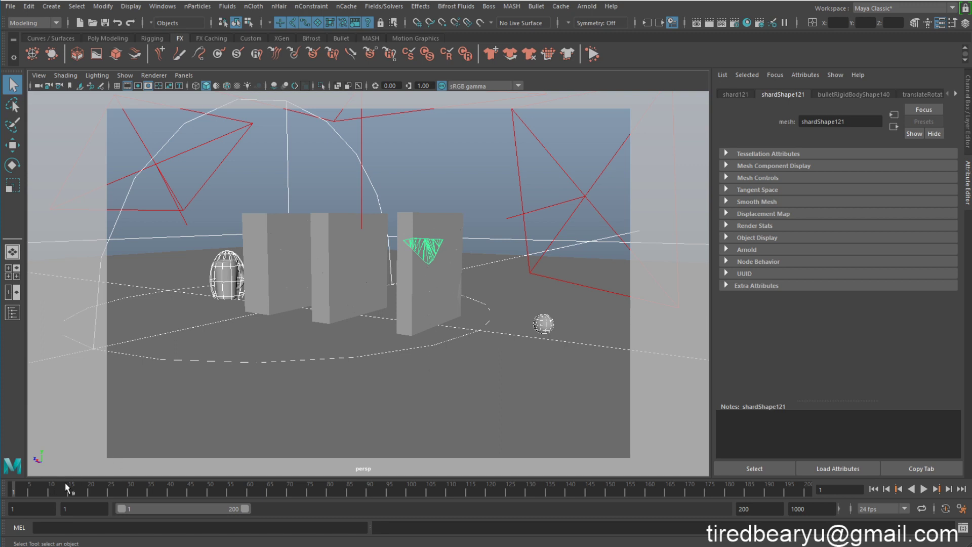
key(alt+period)
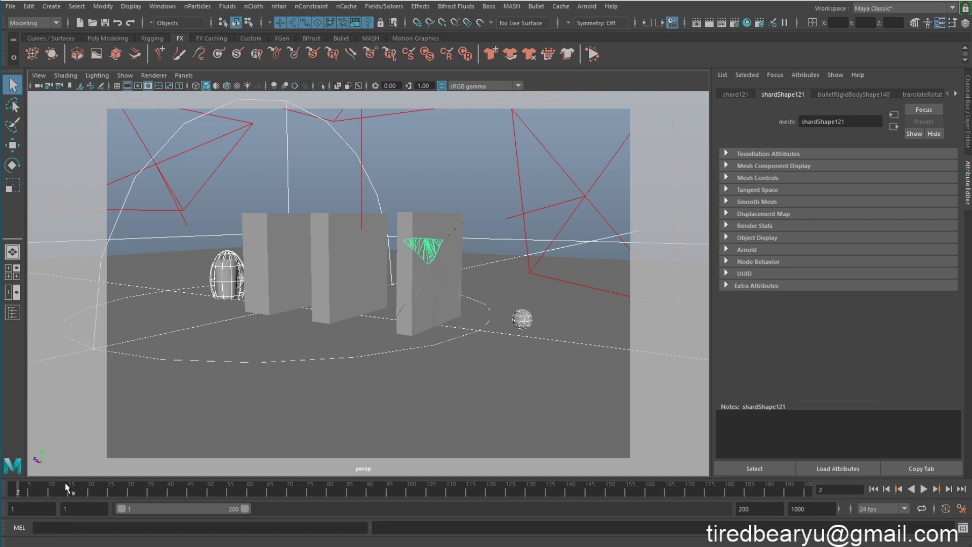
key(alt+period)
key(alt+period)
key(alt+period)
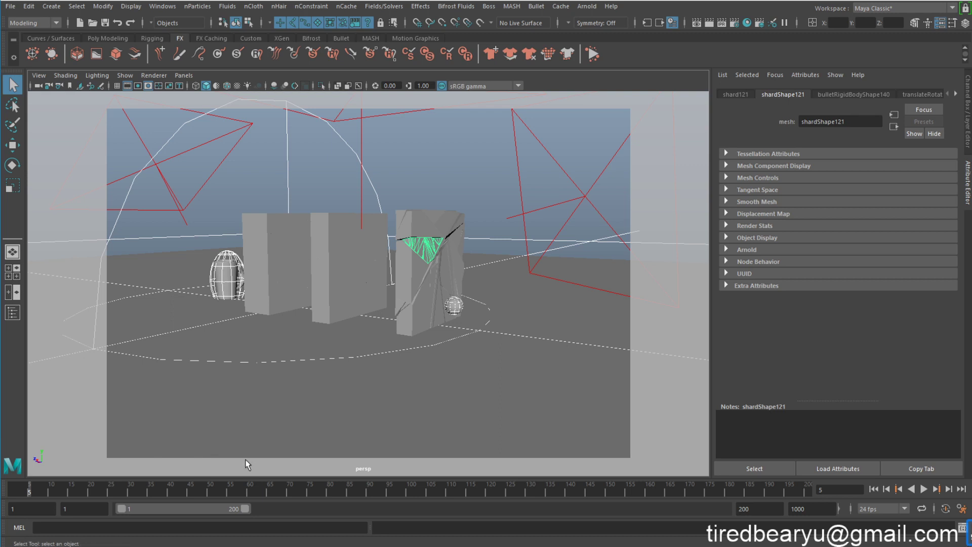
Move back and forth frame by frame through the start of the simulation to examine when cracks form relative to the ball's impact
right_click(533, 337)
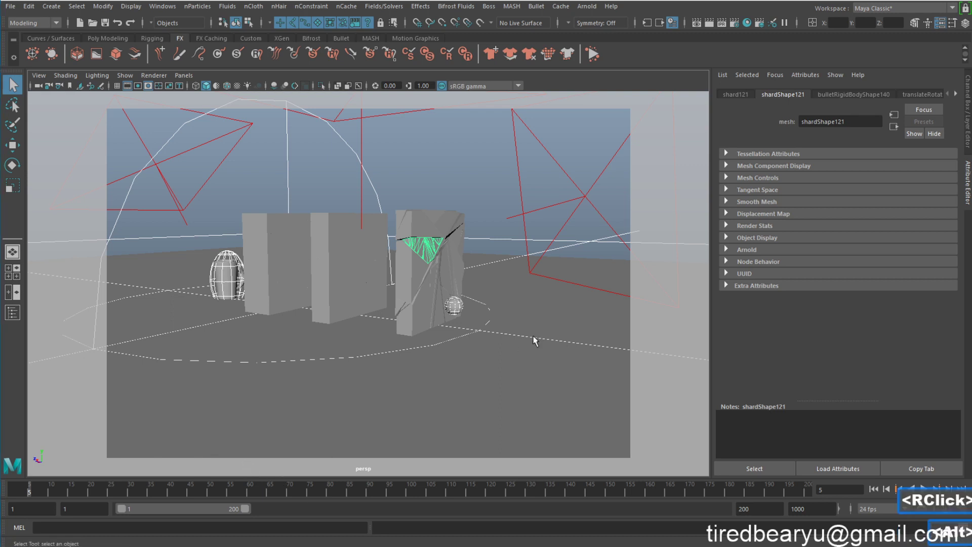
key(alt+period)
key(alt+comma)
key(alt+comma)
key(alt+comma)
key(alt+period)
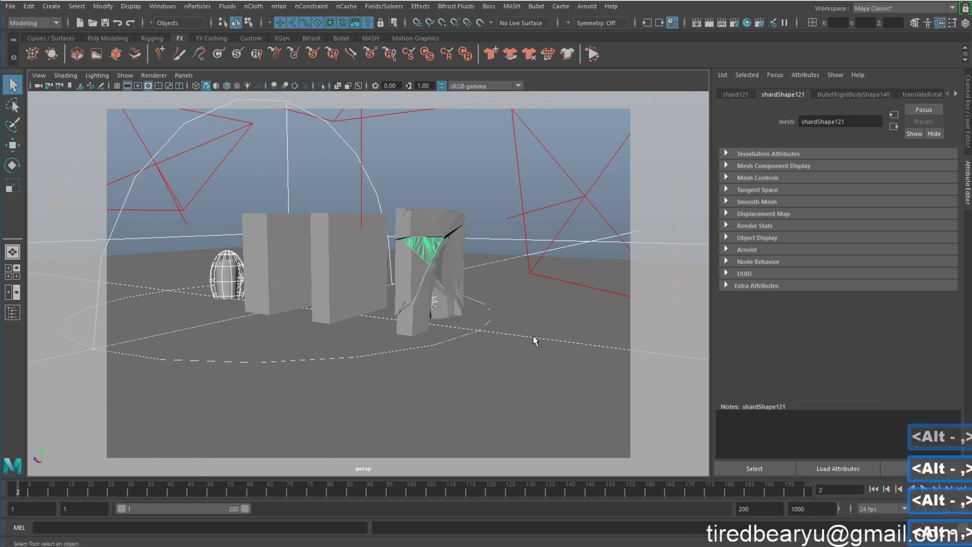
key(alt+comma)
key(alt+comma)
key(alt+comma)
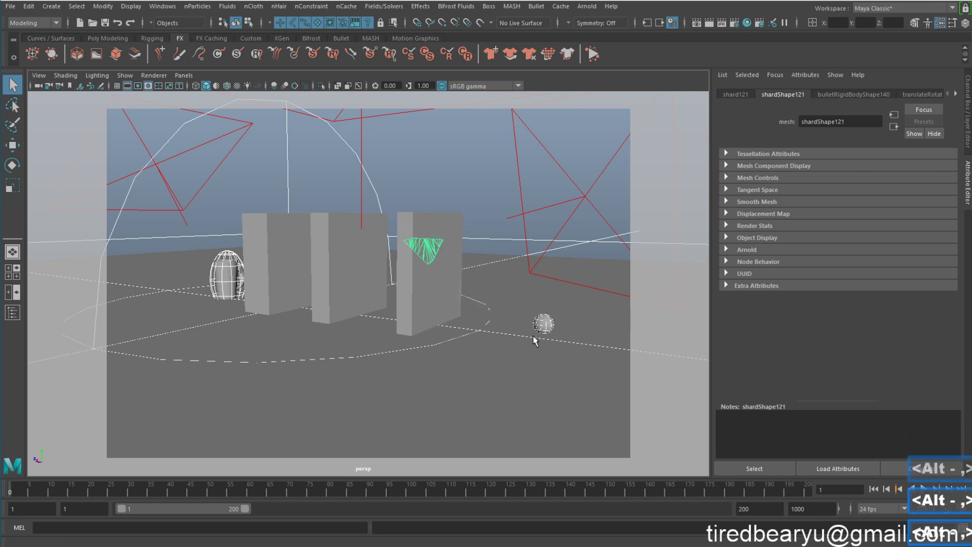
key(alt+comma)
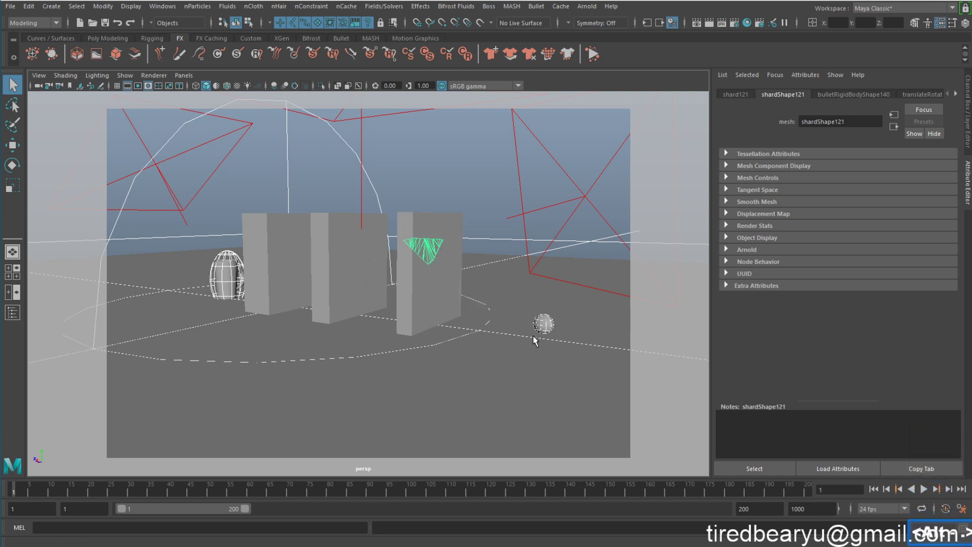
key(alt+period)
key(alt+period)
key(alt+period)
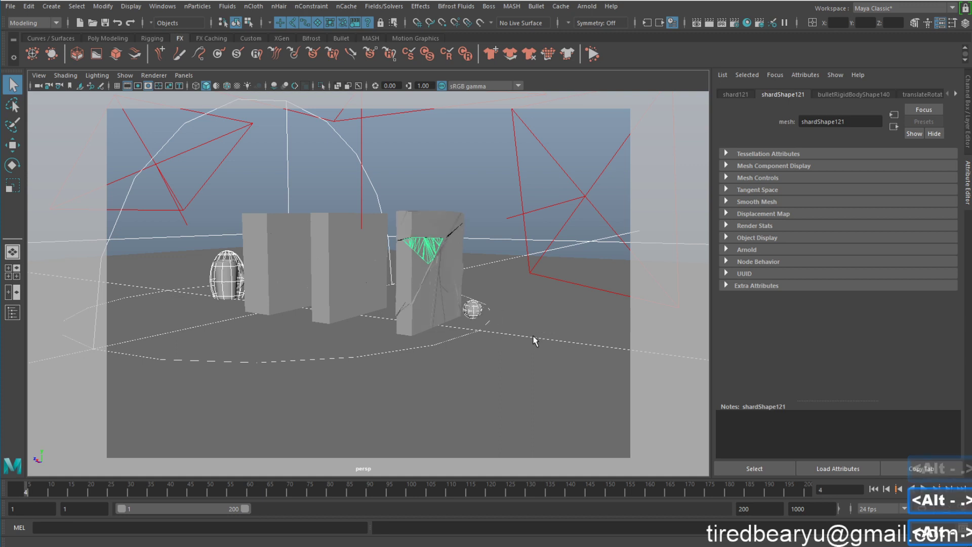
key(alt+period)
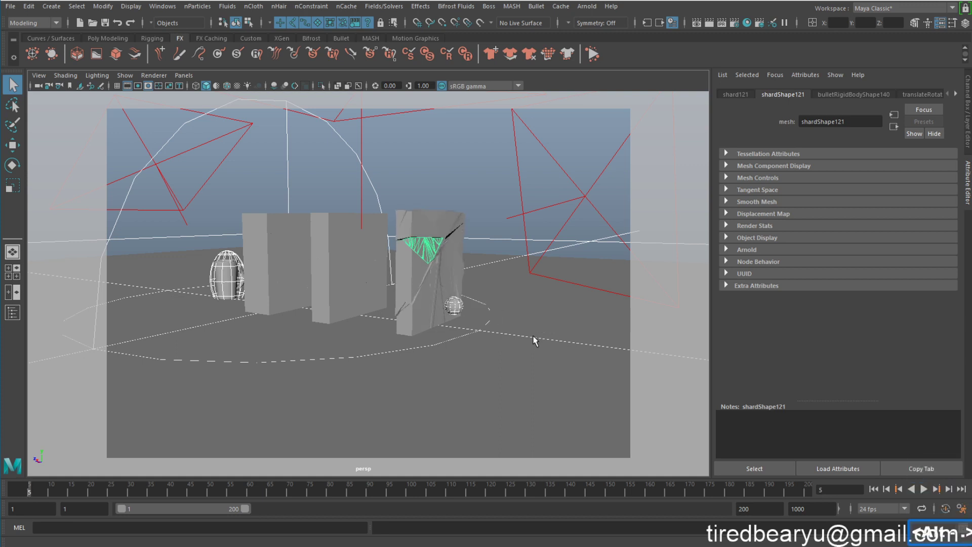
key(alt+comma)
key(alt+comma)
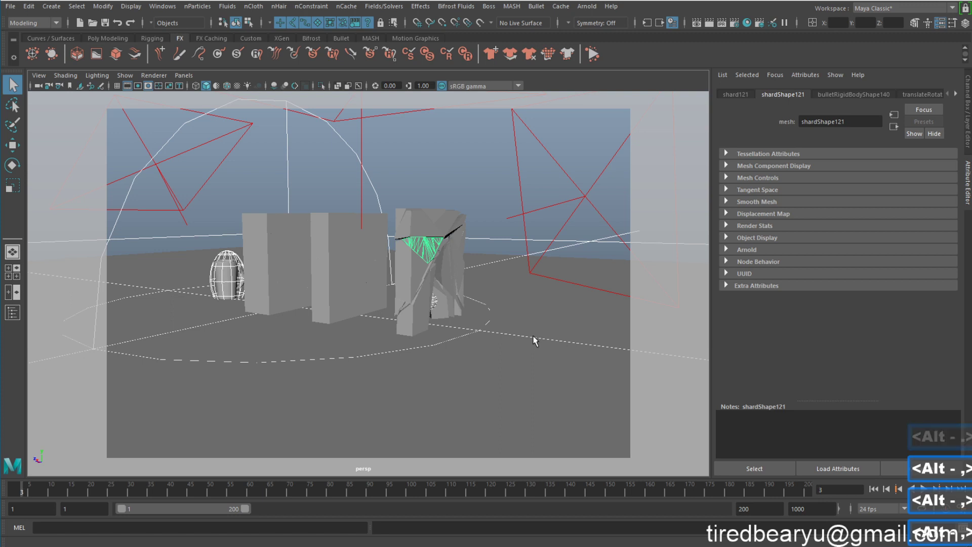
key(alt+comma)
key(alt+period)
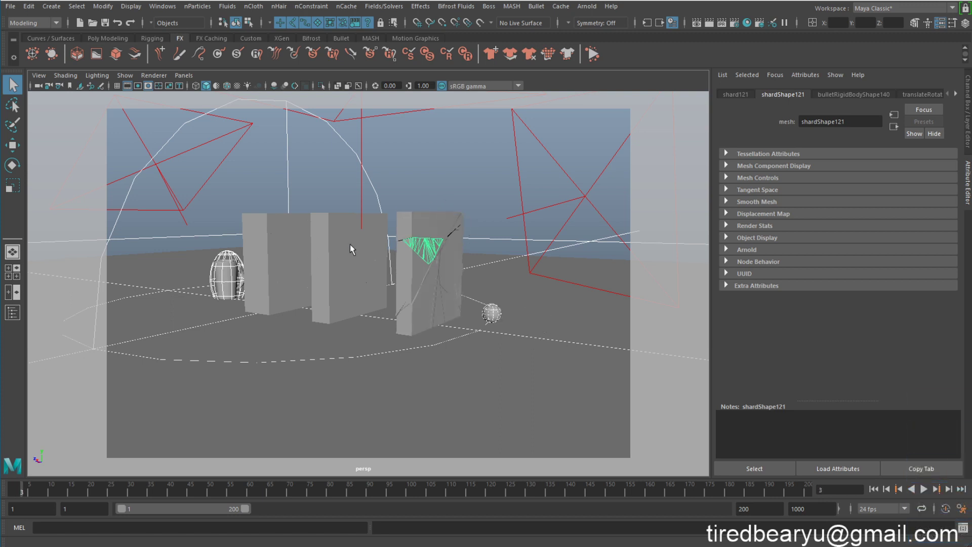
Select a shard in the middle wall, then one in the wall farthest from the ball, and inspect the latter's rigid body channels
click(335, 248)
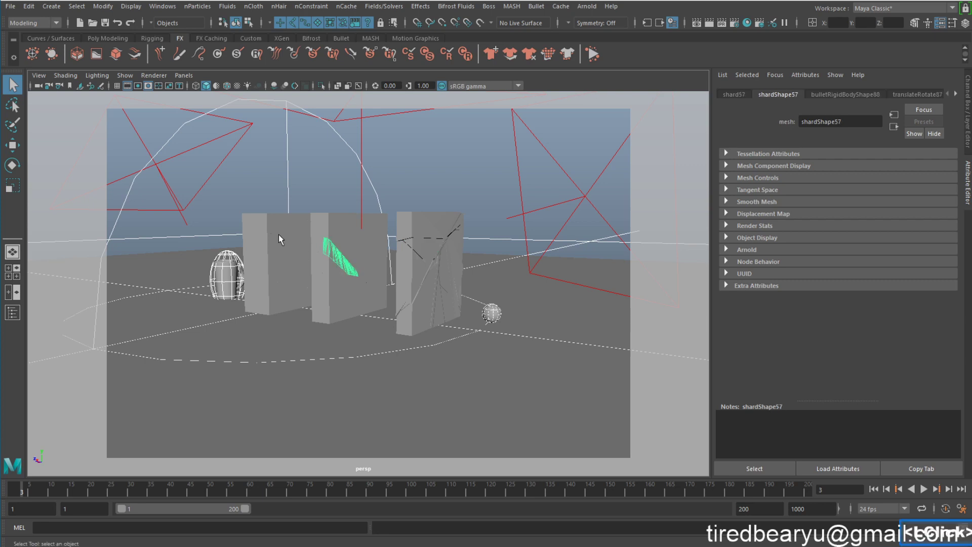
click(273, 238)
alt+scroll(273, 248, up, 3)
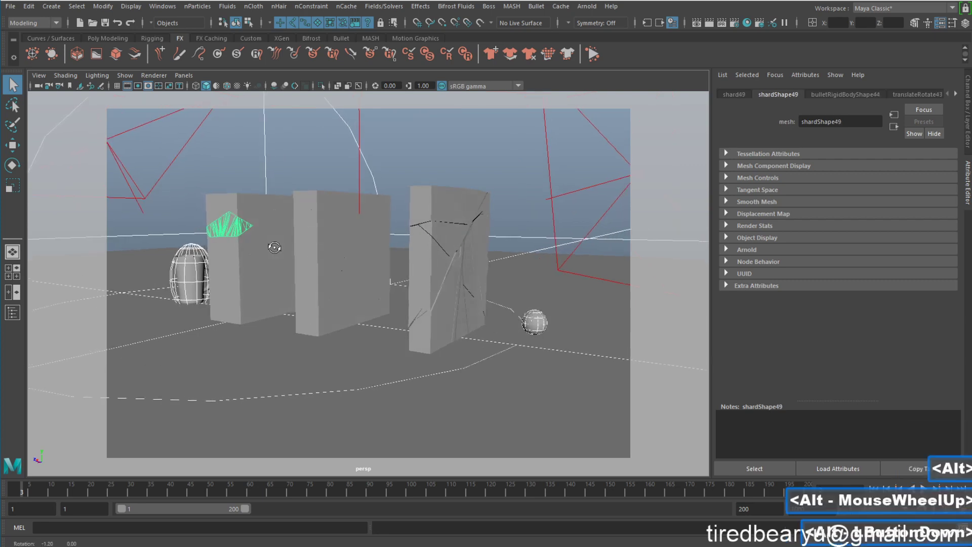
alt+drag(273, 243, 335, 248)
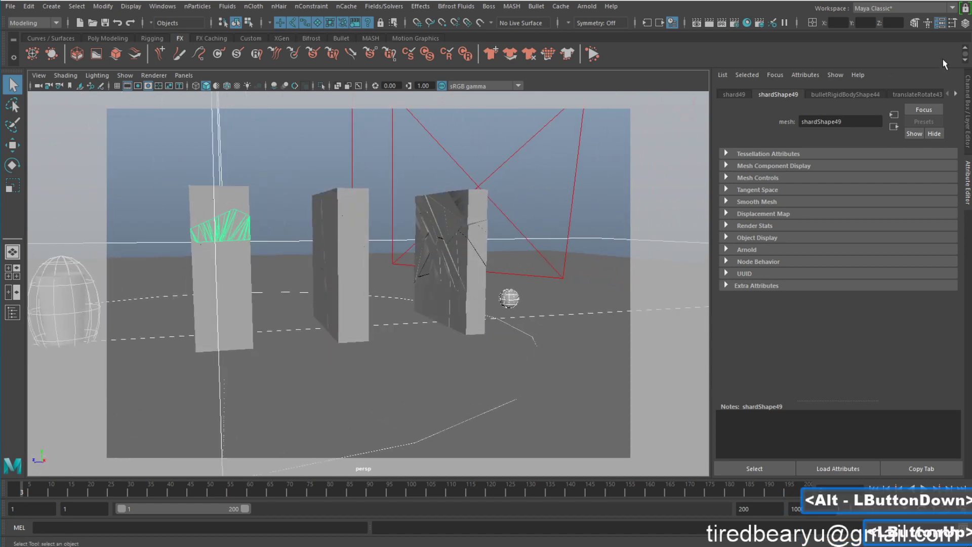
click(969, 107)
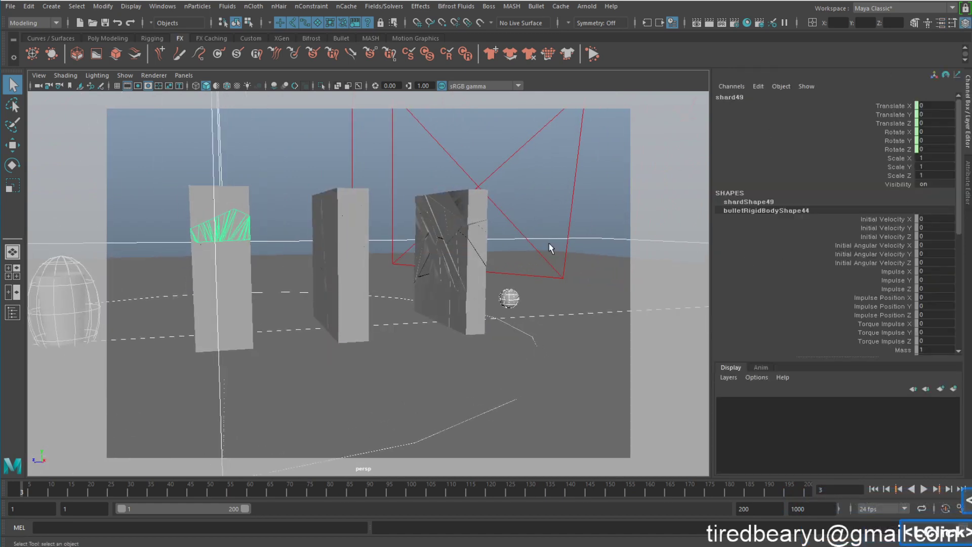
scroll(904, 243, down, 5)
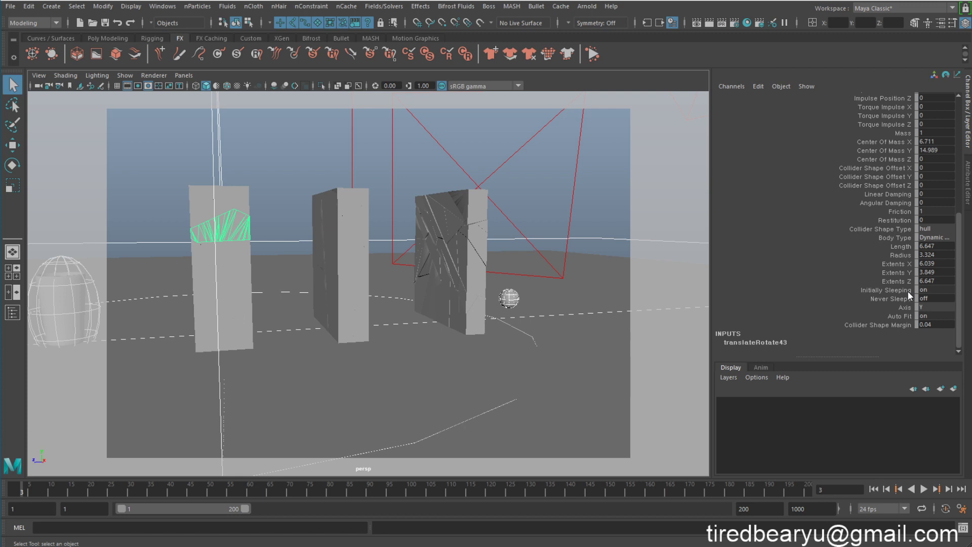
Select several upper shards of the cracked wall one after another to check their Initially Sleeping setting
click(464, 211)
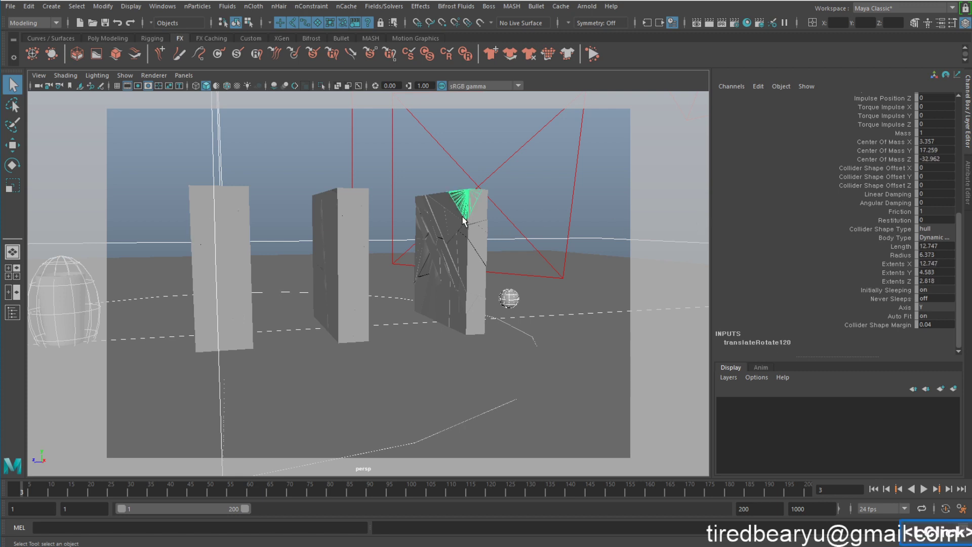
click(477, 238)
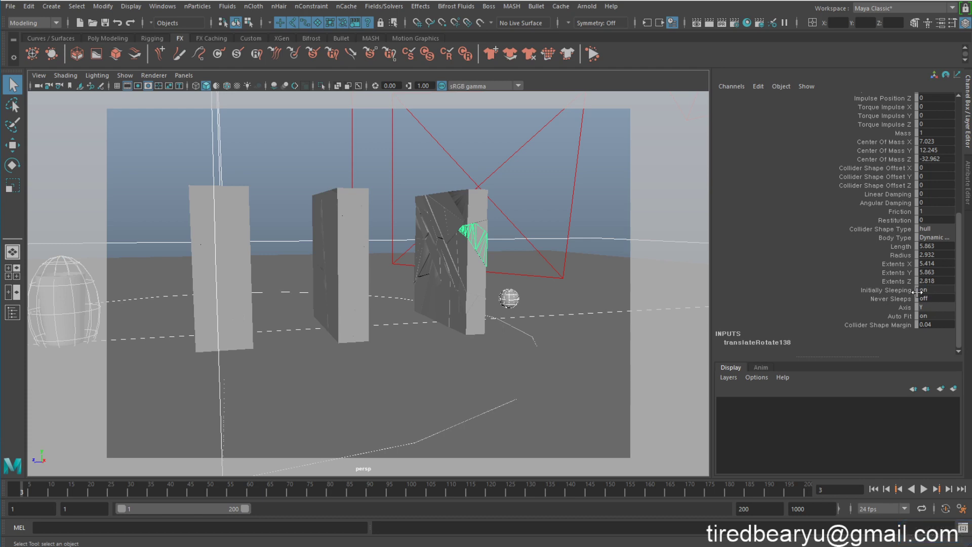
click(462, 227)
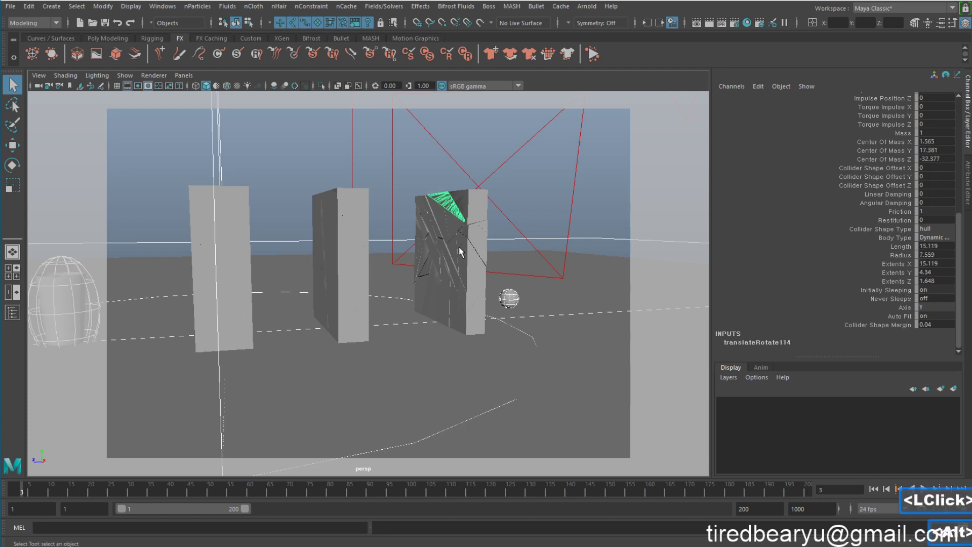
alt+scroll(462, 233, up, 2)
alt+middle_drag(482, 228, 491, 221)
alt+scroll(494, 219, down, 1)
alt+drag(494, 219, 490, 217)
click(496, 217)
click(485, 224)
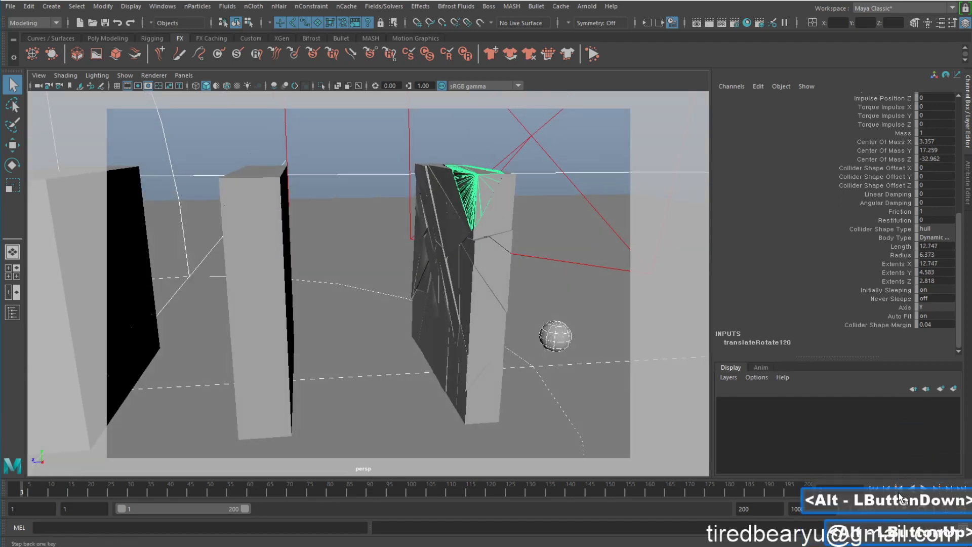
Return to the first frame and select a lower shard of the wall nearest the ball to check its Initially Sleeping setting
click(875, 490)
alt+drag(500, 324, 469, 295)
click(412, 294)
scroll(496, 285, down, 3)
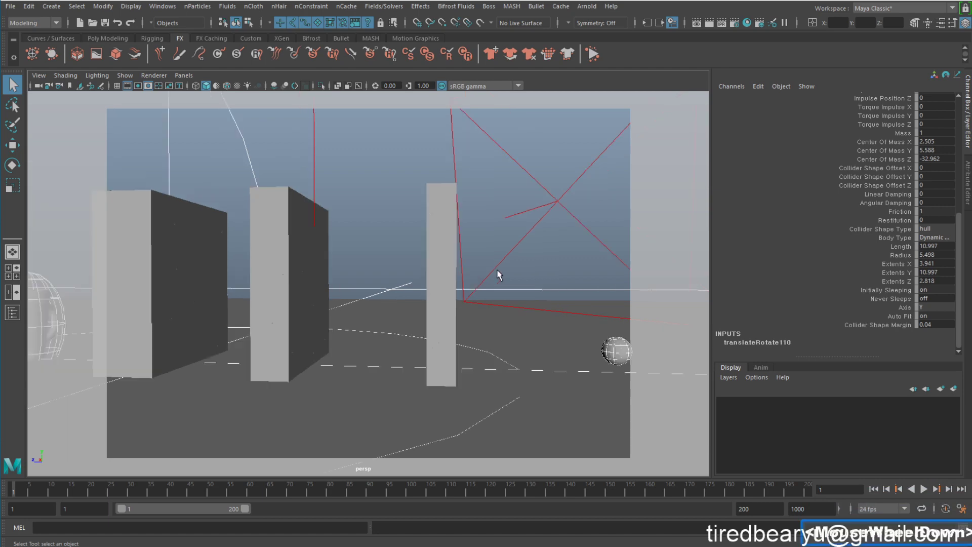
mouse_move(393, 206)
alt+mouse_down()
mouse_move(341, 207)
mouse_move(473, 215)
mouse_move(401, 212)
alt+mouse_up()
alt+right_drag(400, 212, 633, 325)
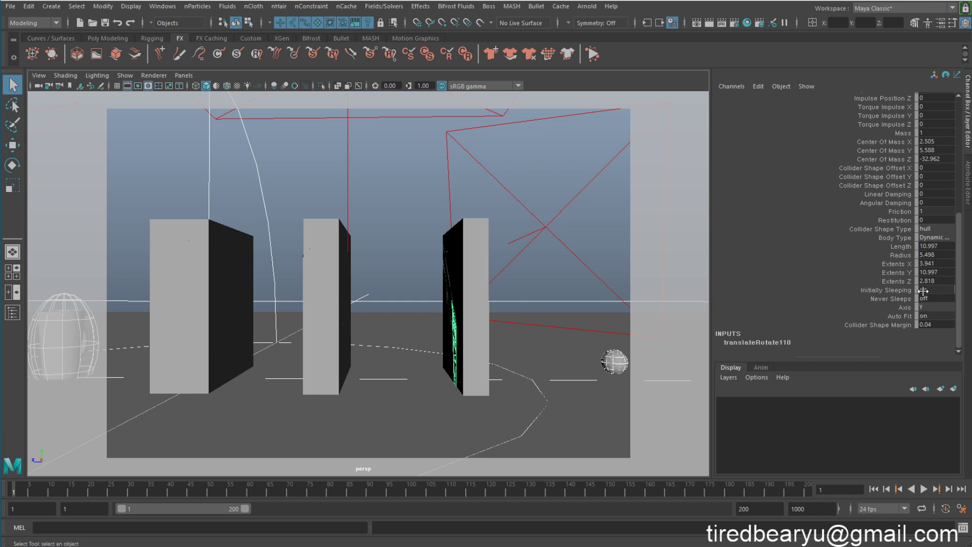
middle_drag(922, 290, 859, 305)
Play the simulation to frame 10 and rewind it to the first frame
click(924, 489)
click(924, 489)
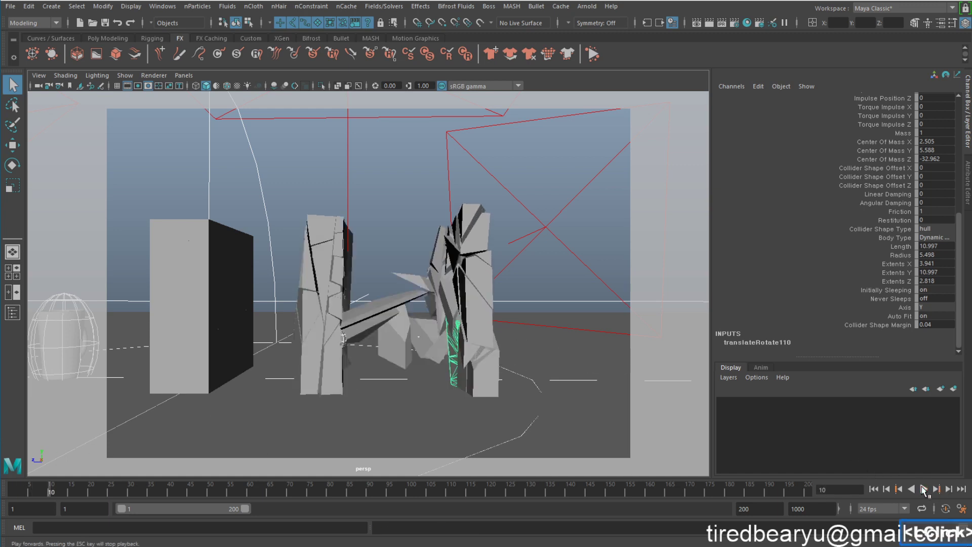
click(874, 488)
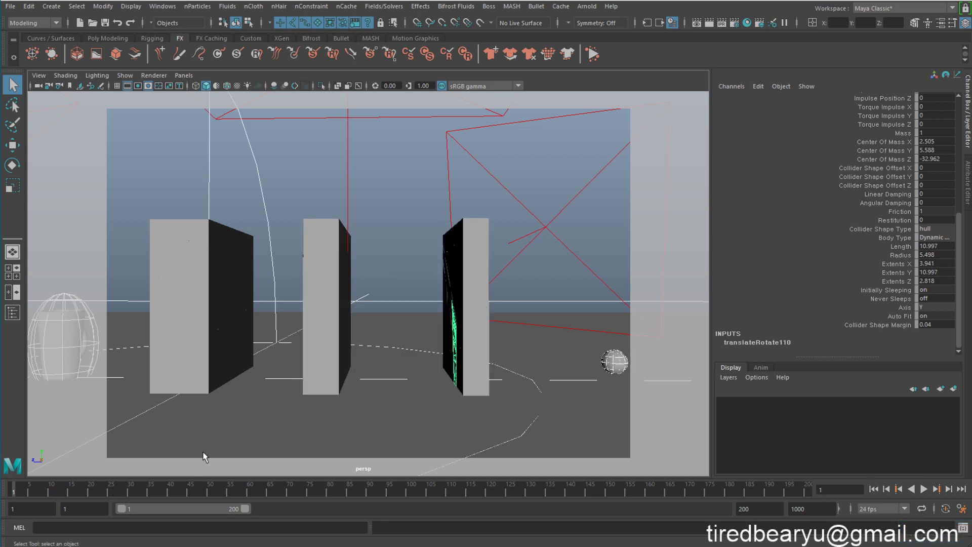
Step frame by frame to frame 6 to examine the ball hitting the first wall, and go back to frame 1
key(alt)
key(alt+period)
key(alt+period)
key(alt+period)
key(alt+period)
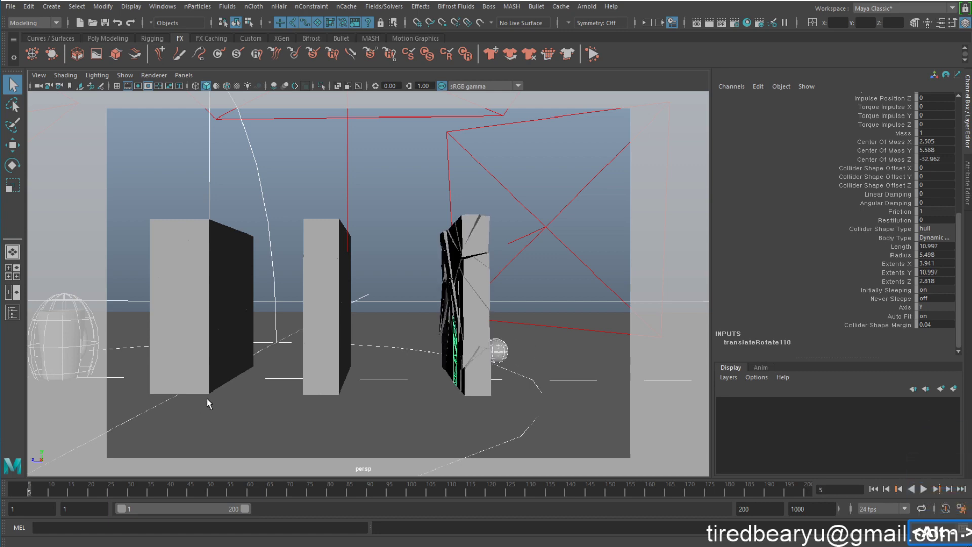
alt+drag(207, 398, 503, 330)
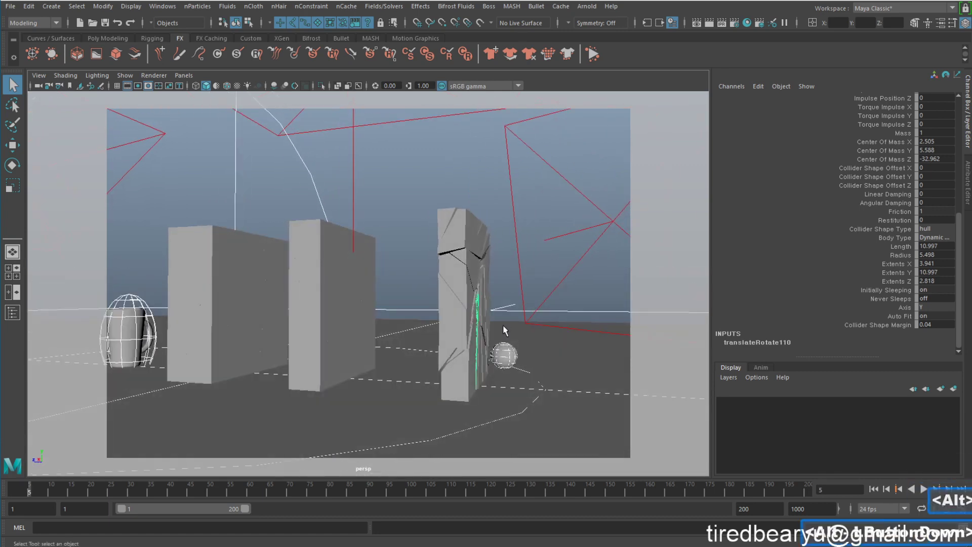
key(alt+period)
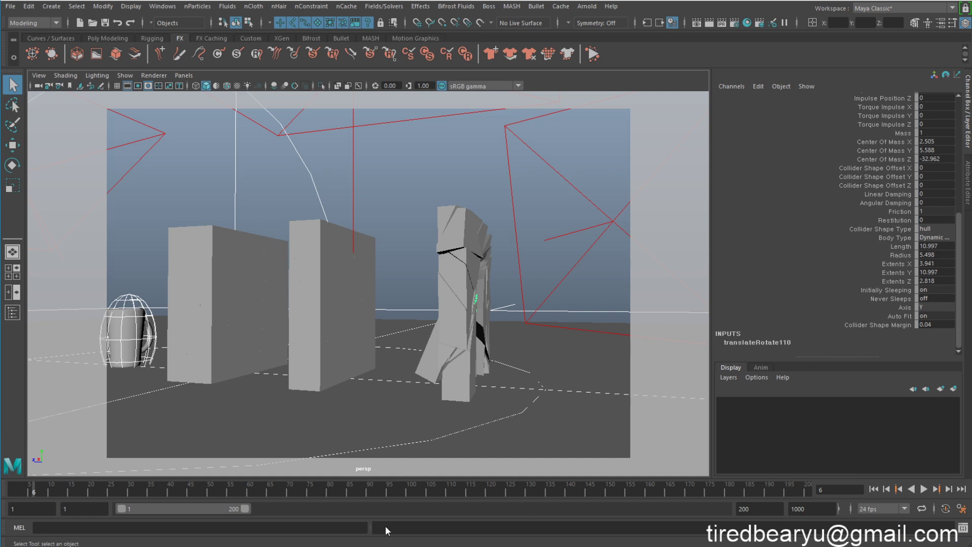
click(9, 491)
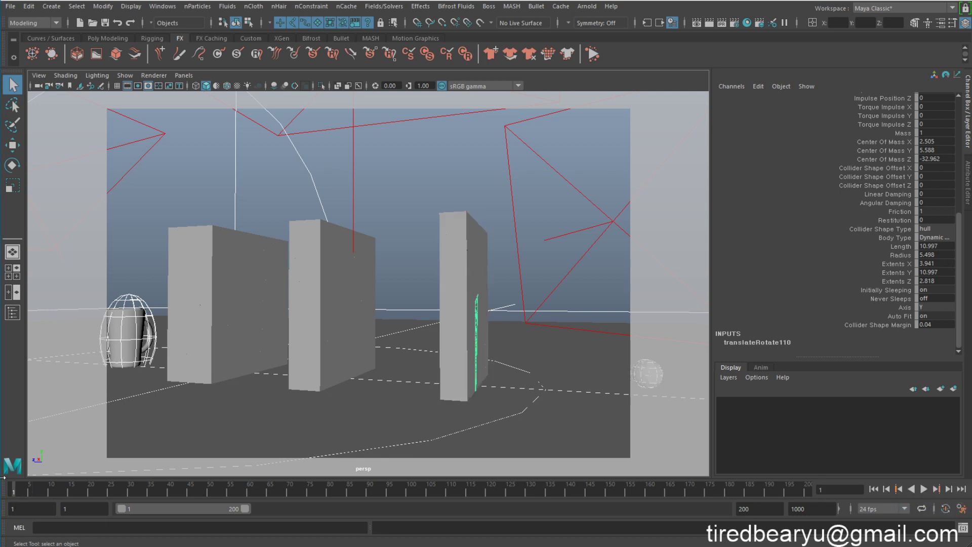
Select all the shards of the wall nearest the ball and set their Body Type to Kinematic
drag(444, 199, 498, 426)
ctrl+click(473, 349)
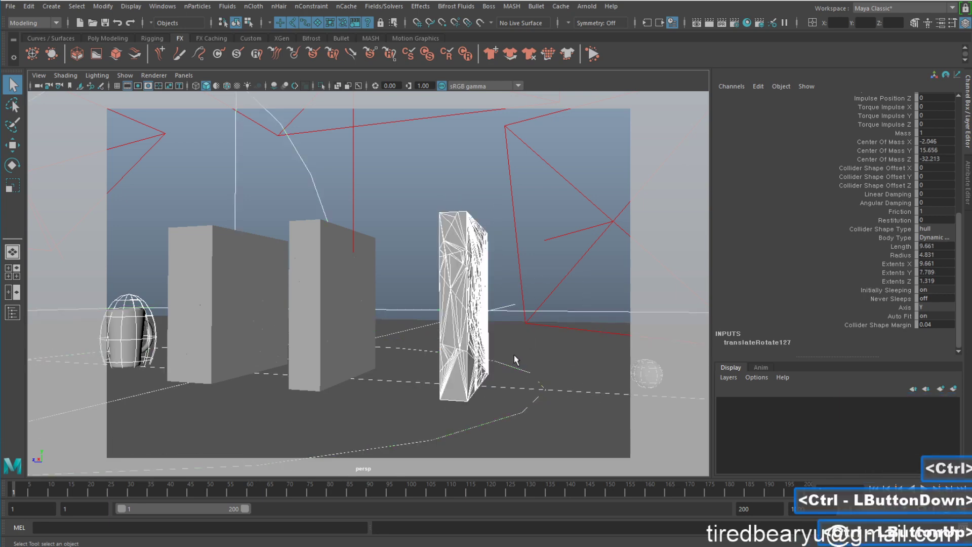
alt+drag(519, 354, 525, 351)
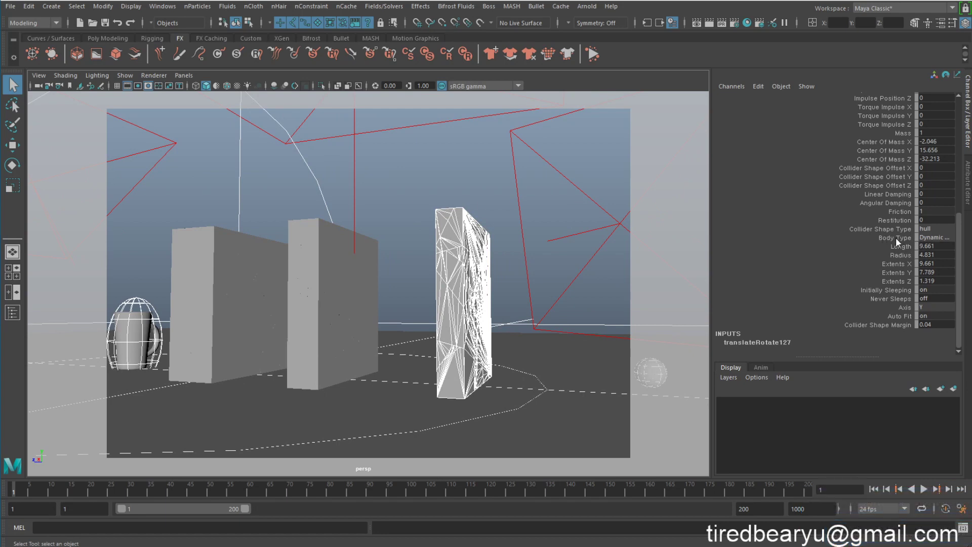
click(940, 238)
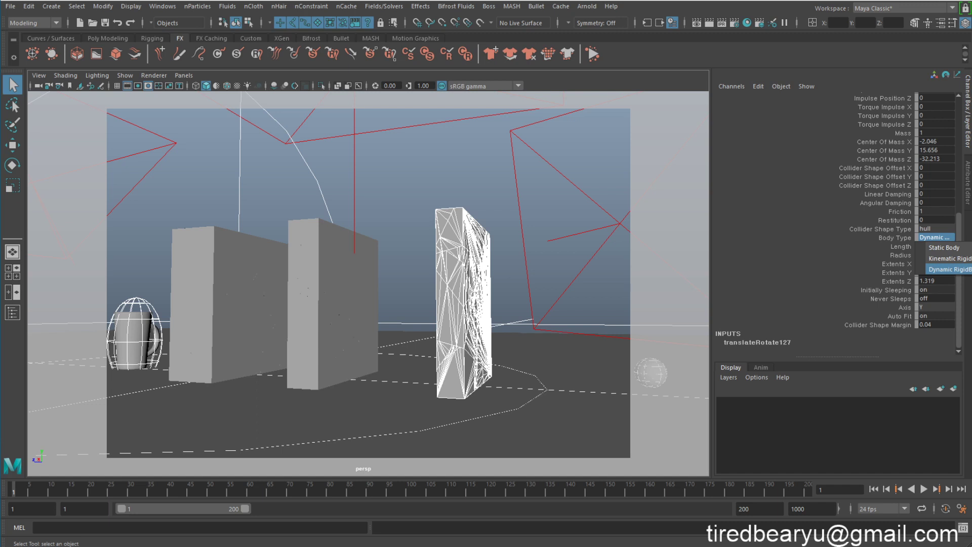
click(951, 259)
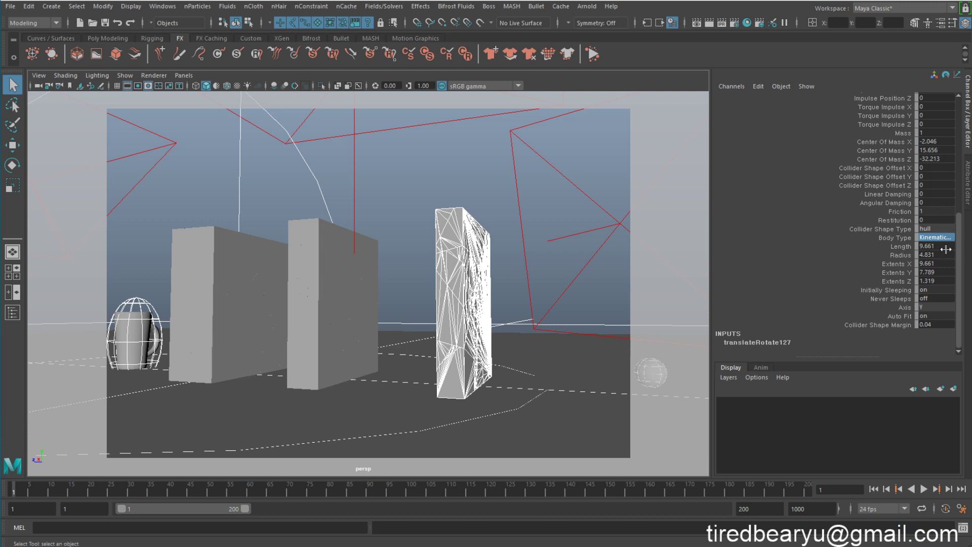
scroll(906, 193, up, 5)
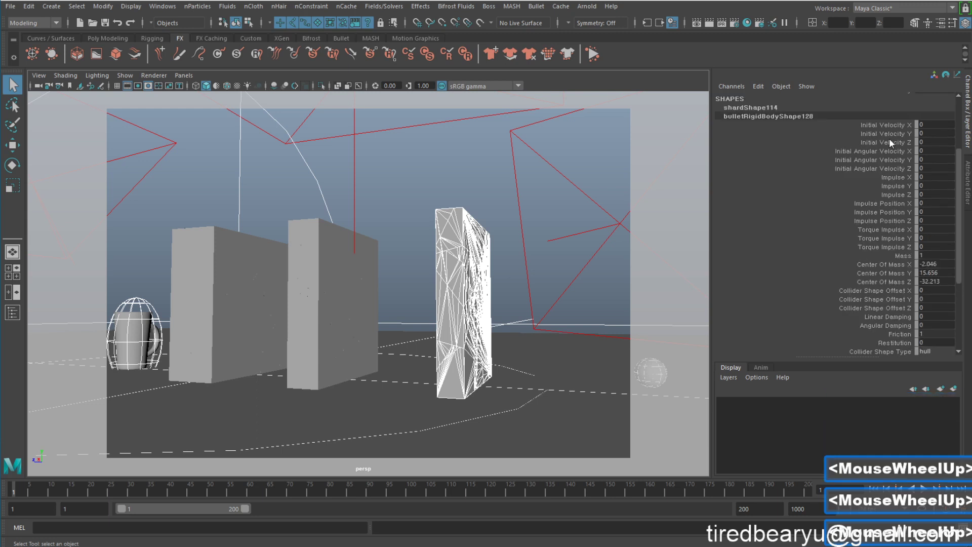
scroll(881, 223, down, 5)
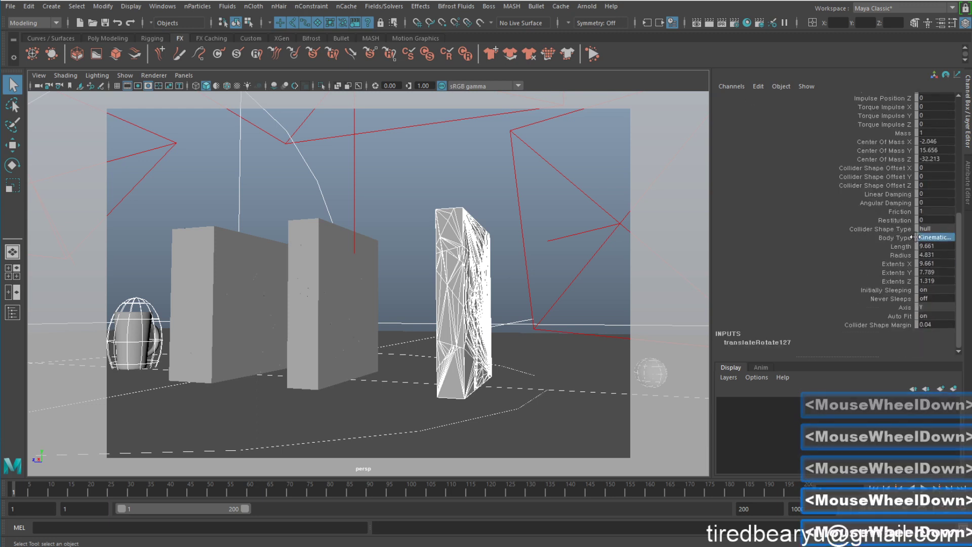
click(907, 239)
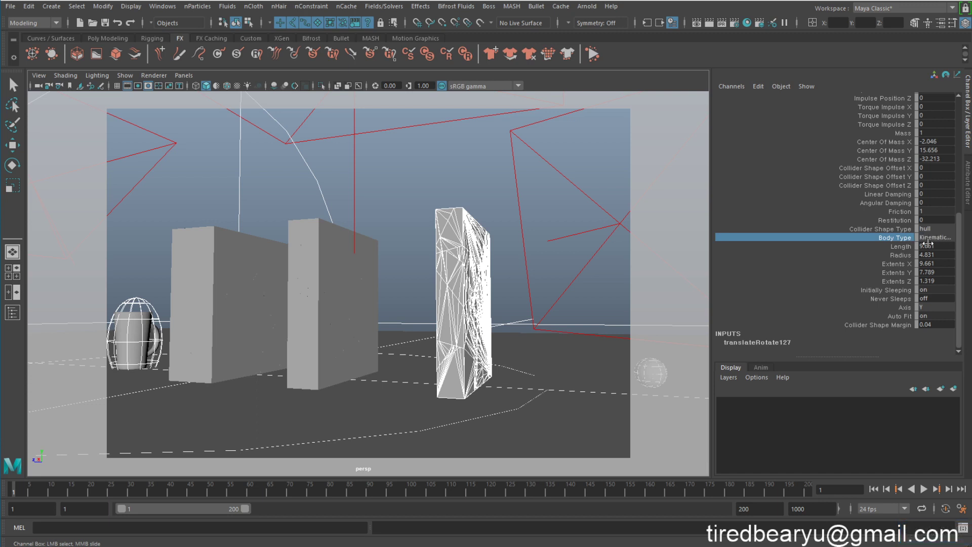
Replay the simulation several times from the first frame to examine how the three walls behave, and rewind it
click(874, 489)
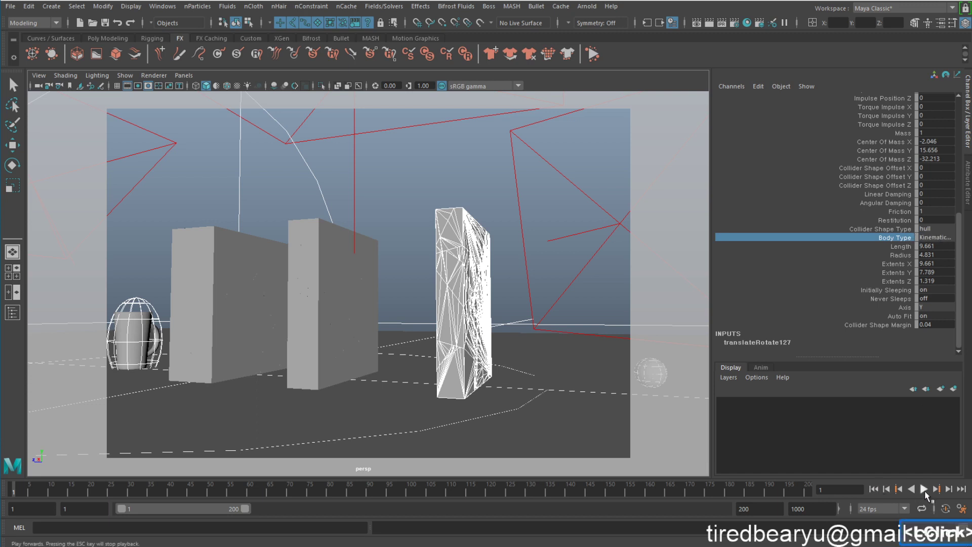
click(924, 489)
click(924, 489)
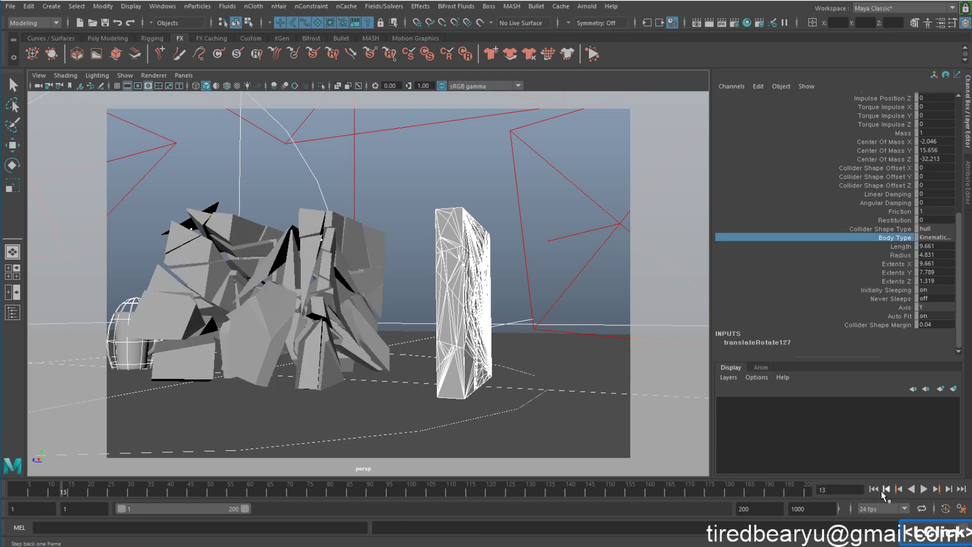
click(875, 489)
click(925, 489)
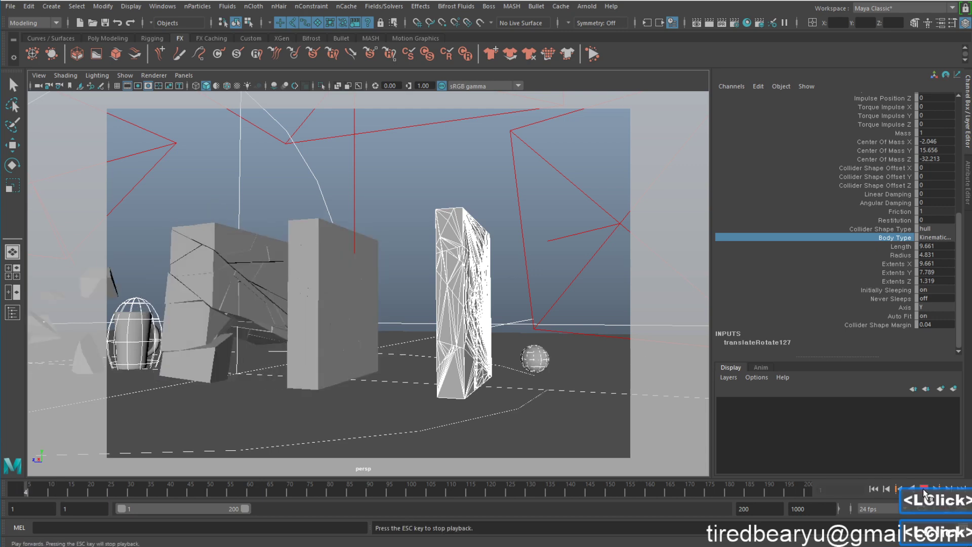
click(923, 489)
alt+drag(355, 283, 390, 304)
alt+right_drag(390, 304, 344, 287)
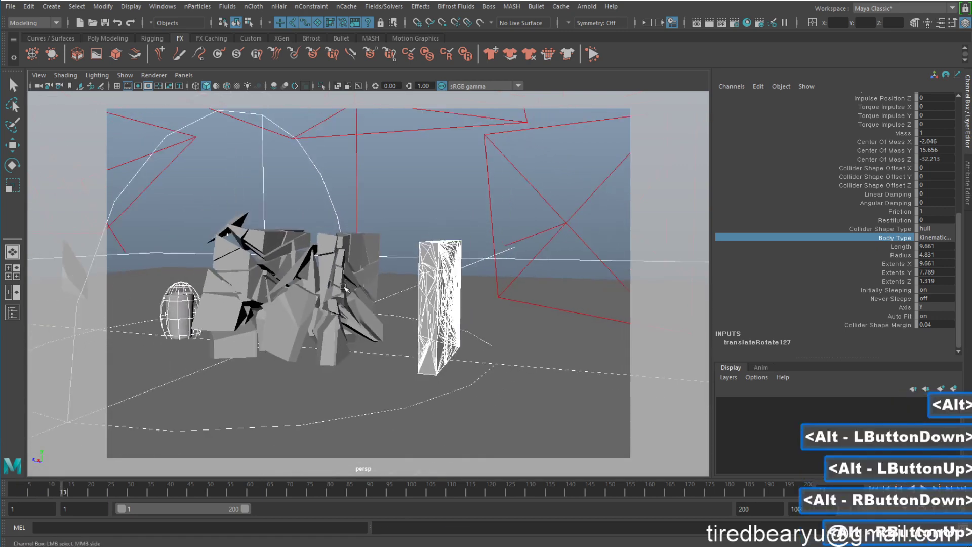
click(900, 490)
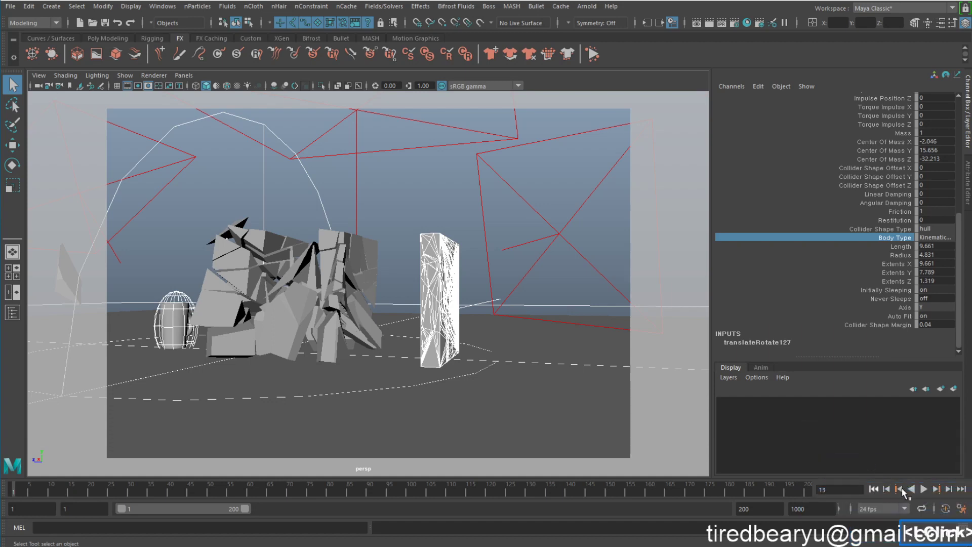
click(926, 488)
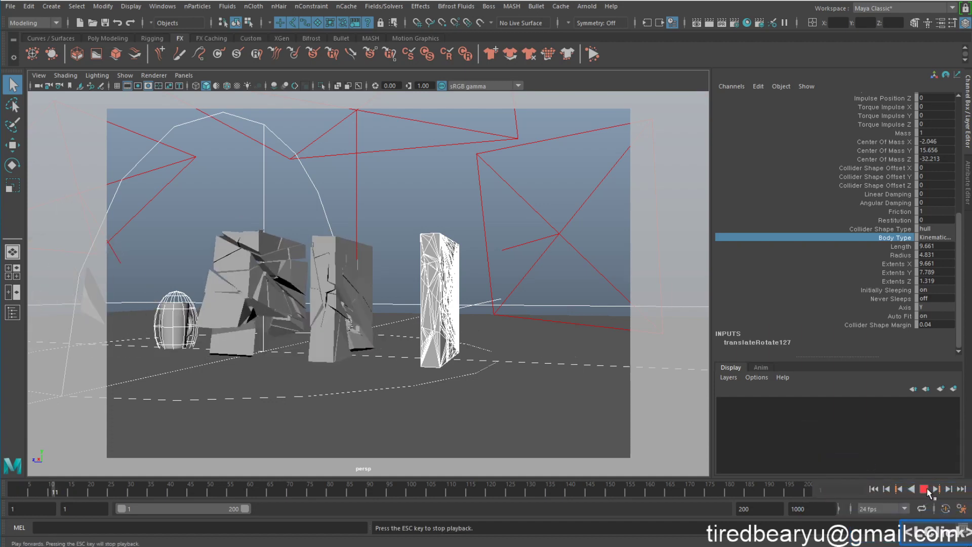
click(927, 488)
click(874, 489)
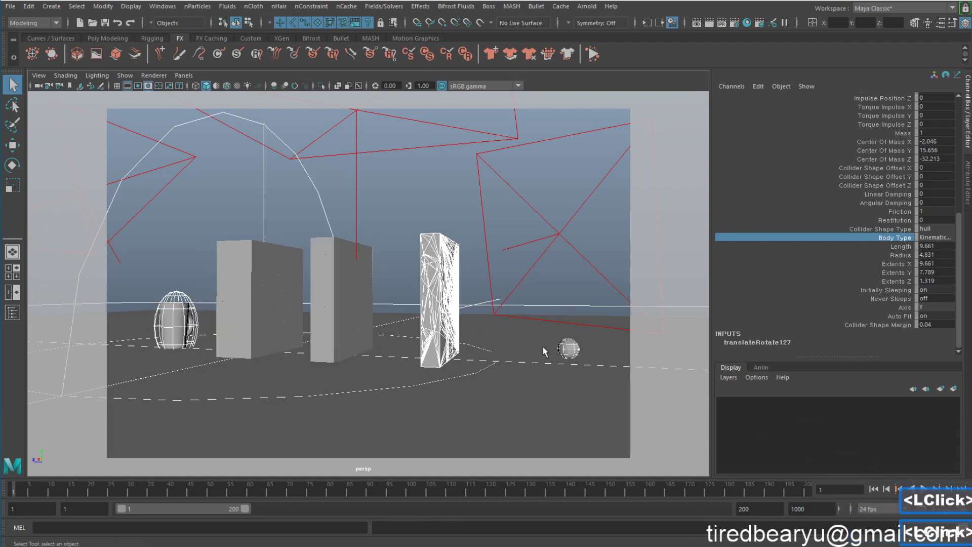
Step frame by frame to frame 9 to examine the ball meeting the kinematic wall, and return to the first frame
alt+drag(545, 351, 314, 385)
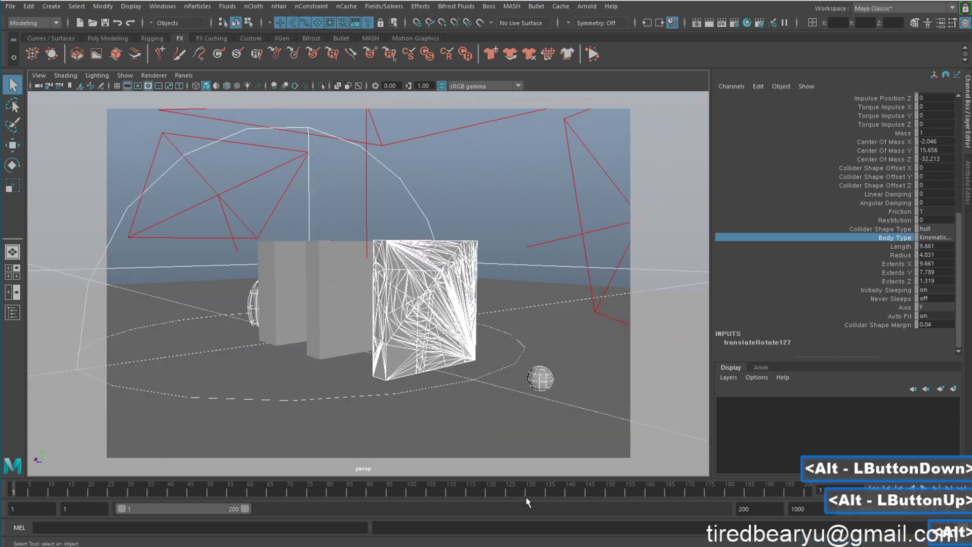
key(alt+period)
key(alt+period)
key(alt+period)
key(alt+period)
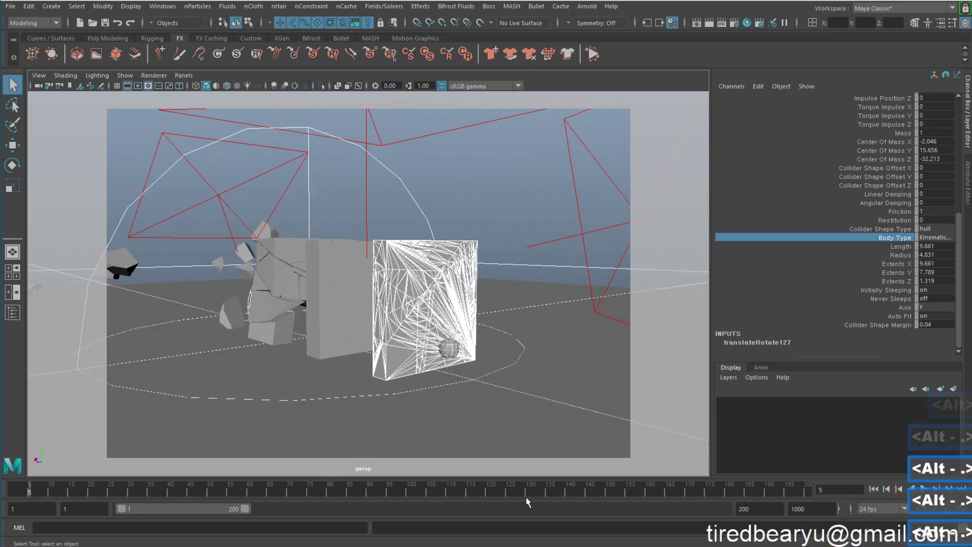
key(alt+period)
key(alt+period)
key(alt+period)
key(alt+period)
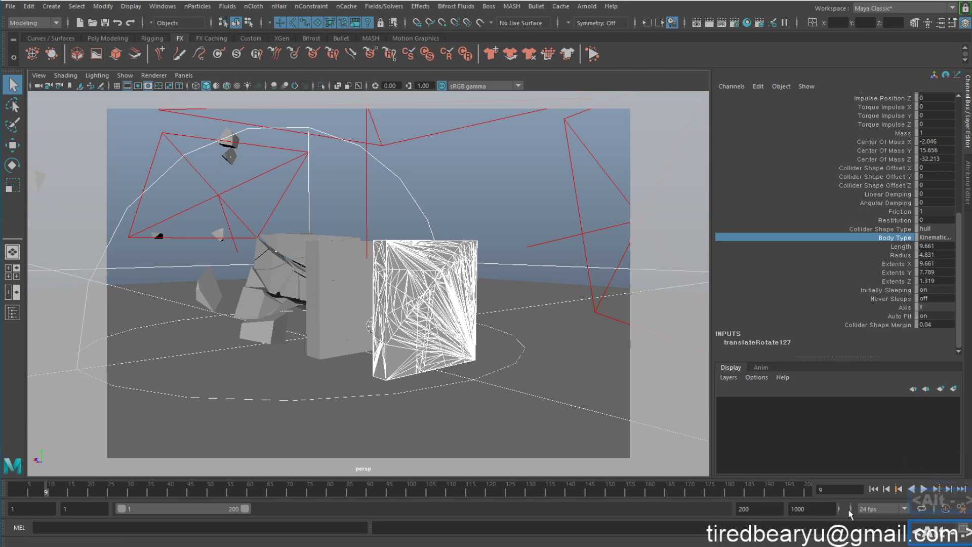
click(875, 489)
Key the selected shards' Kinematic Body Type at frame 5
alt+drag(456, 303, 609, 304)
click(29, 489)
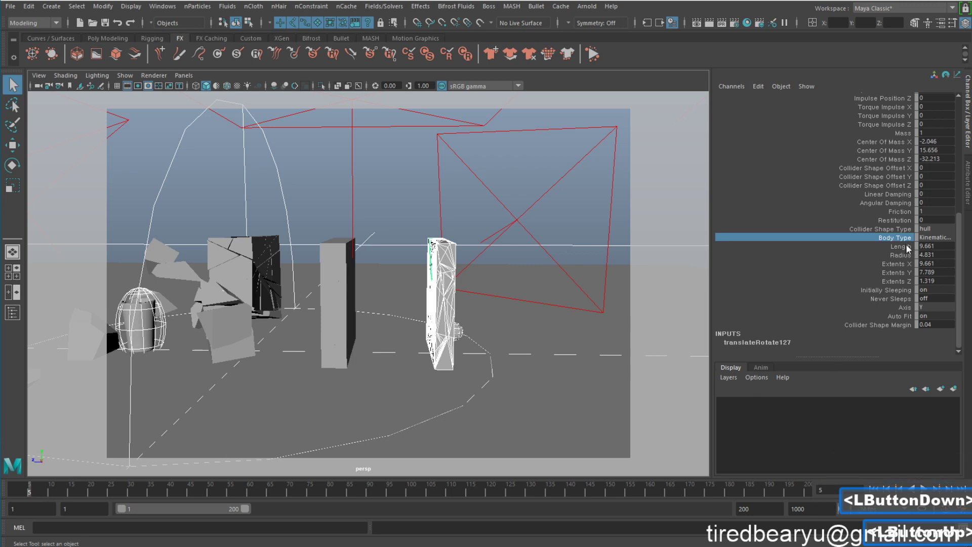
right_drag(908, 248, 914, 254)
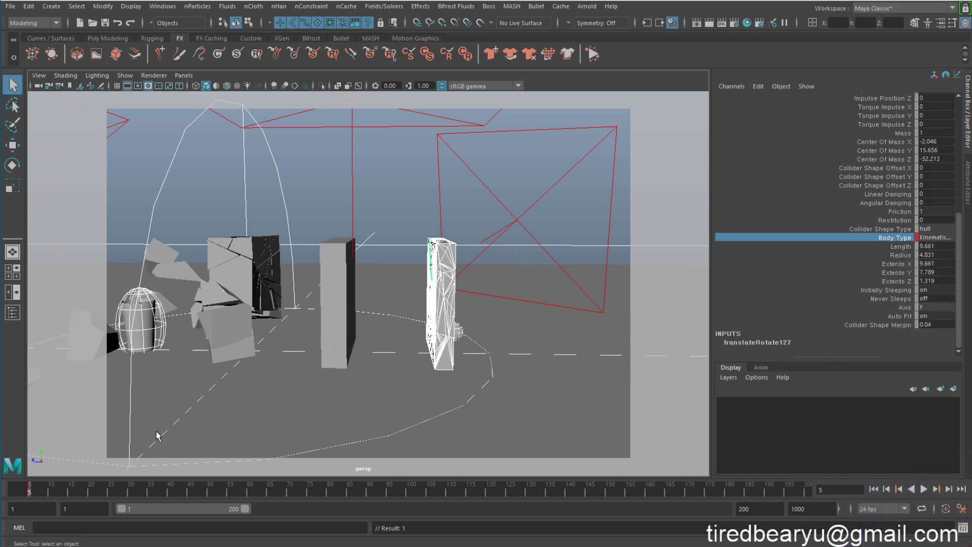
Set the selected shards' Body Type to Dynamic at frame 6 and key it
click(30, 492)
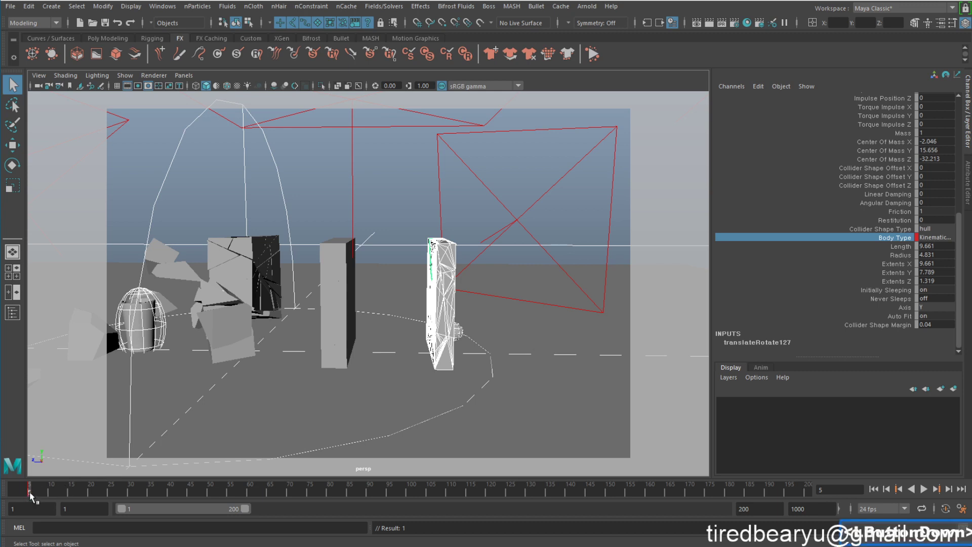
click(33, 493)
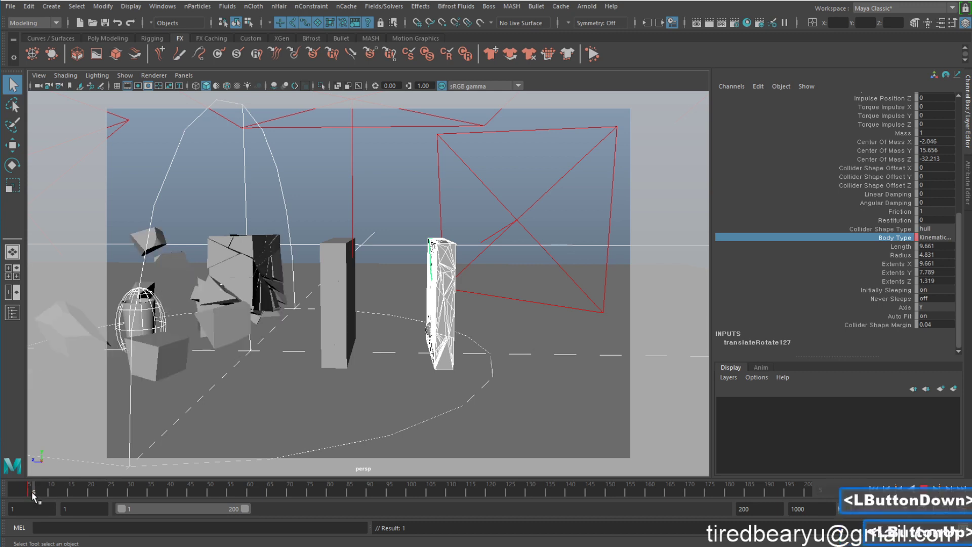
click(942, 239)
click(936, 253)
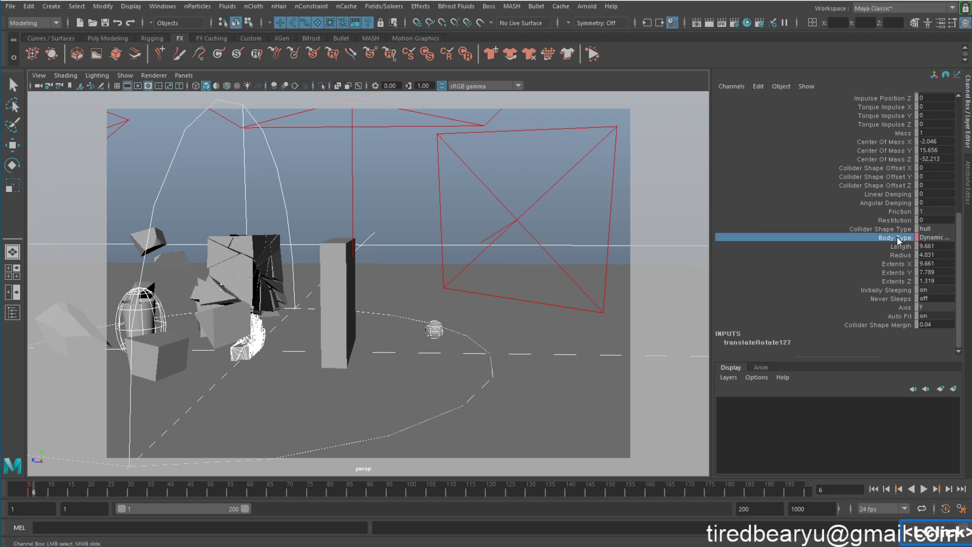
right_drag(898, 242, 912, 248)
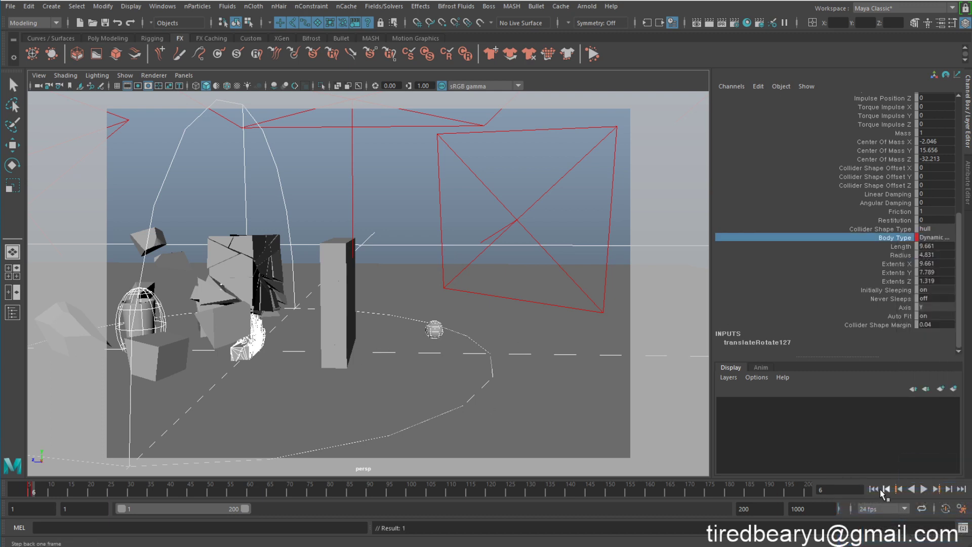
Rewind to the first frame and step frame by frame to frame 20 to examine the wall breaking on impact
click(875, 490)
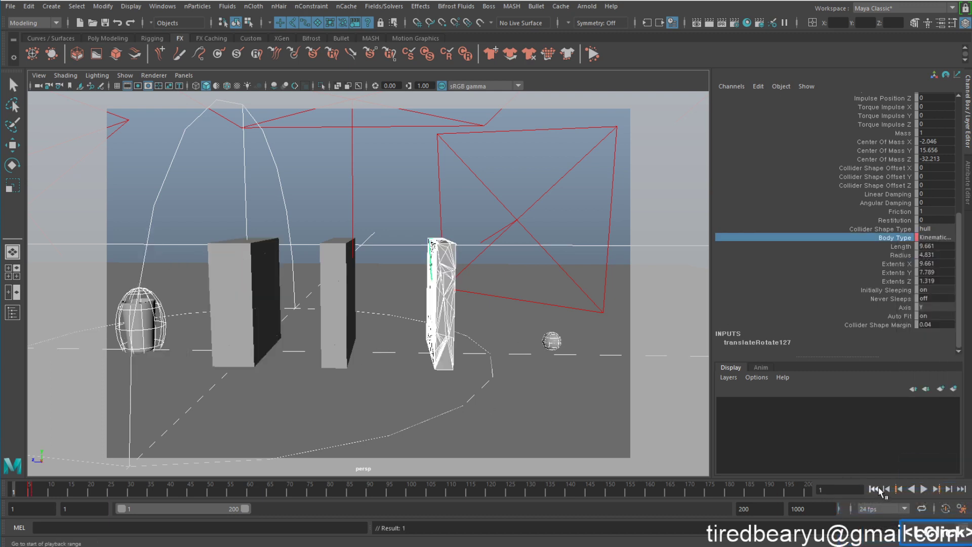
click(20, 491)
click(23, 491)
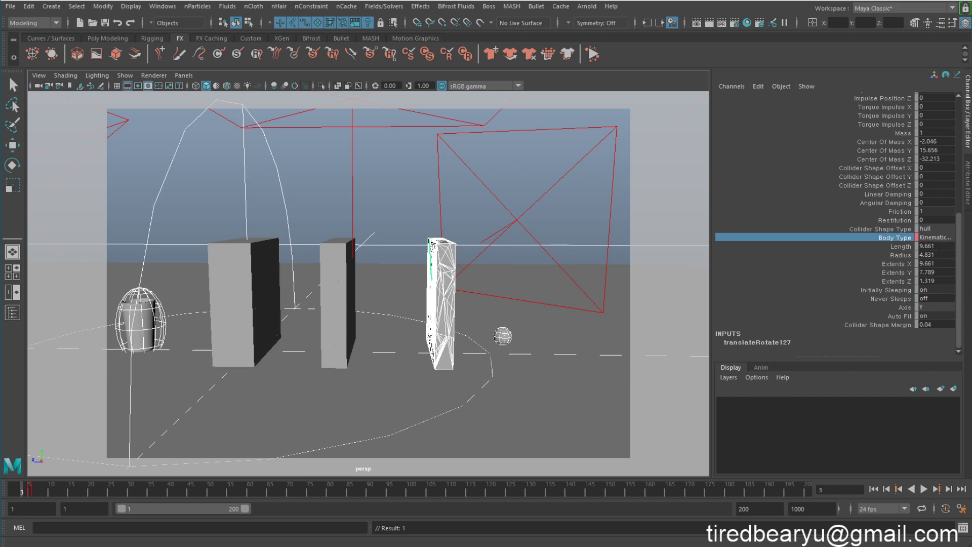
key(alt+period)
key(alt+period)
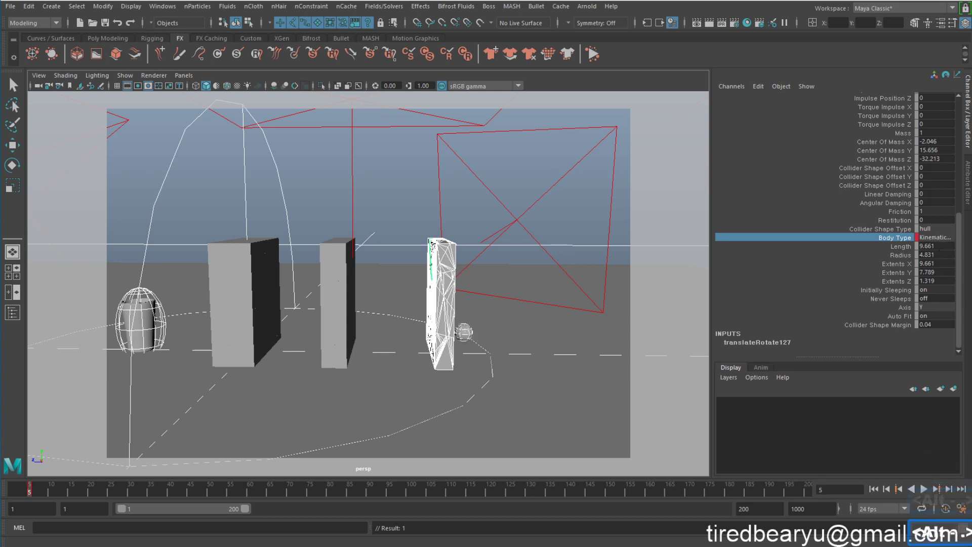
key(alt+period)
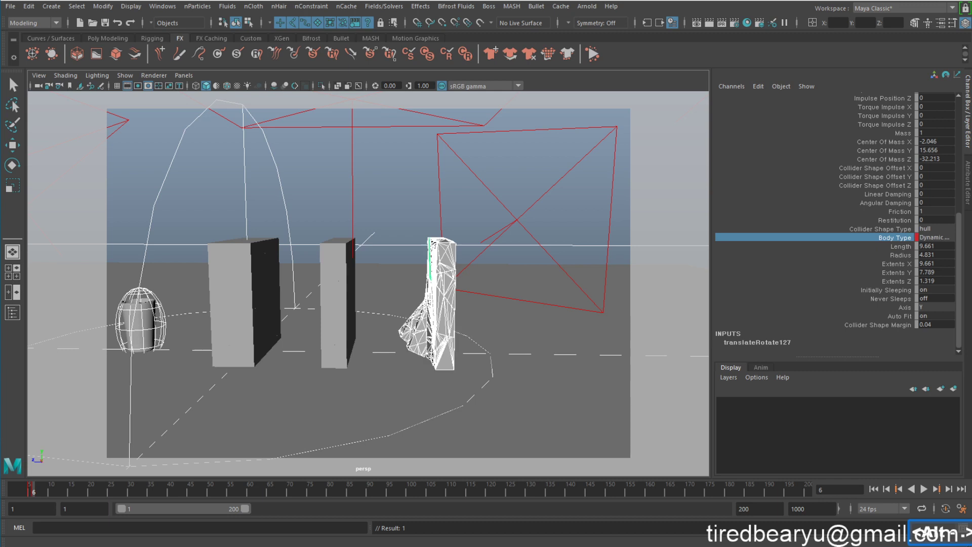
key(alt+period)
key(alt+period)
key(alt+period)
key(alt+period)
key(alt+period)
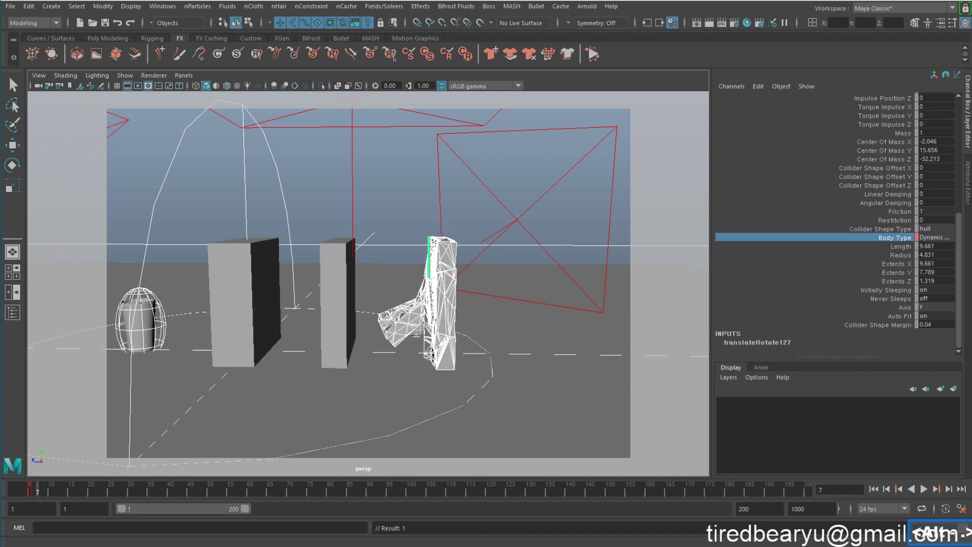
key(alt+period)
key(alt+period)
key(alt+period)
key(alt+period)
key(alt+period)
key(alt+period)
key(alt+period)
key(alt+period)
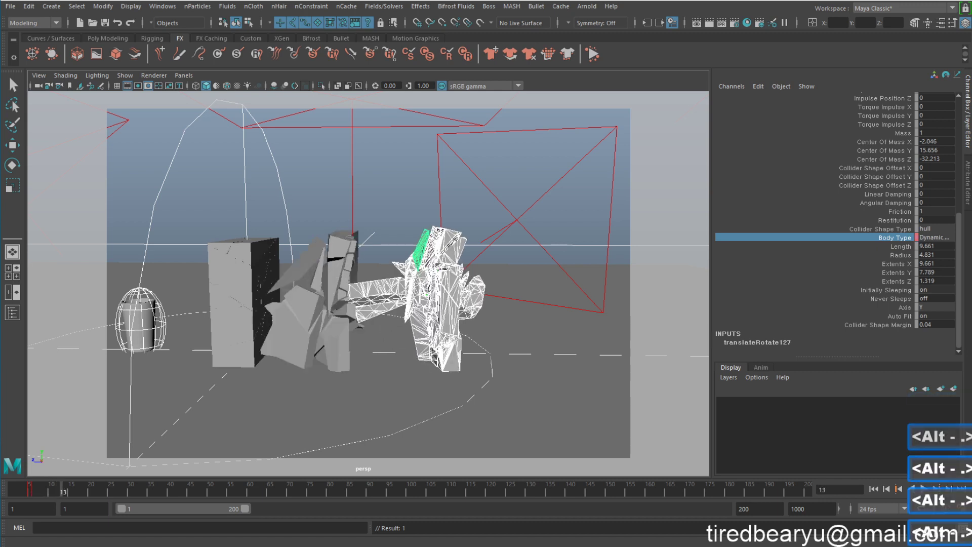
key(alt+period)
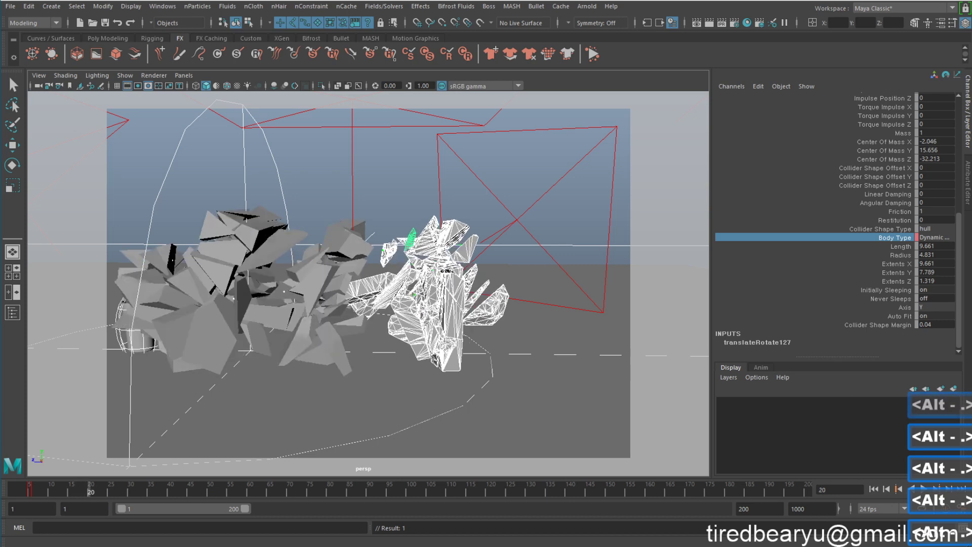
Replay the simulation from the first frame to frame 25 to examine the collapse of all three walls
alt+drag(599, 271, 580, 251)
alt+middle_drag(580, 250, 612, 260)
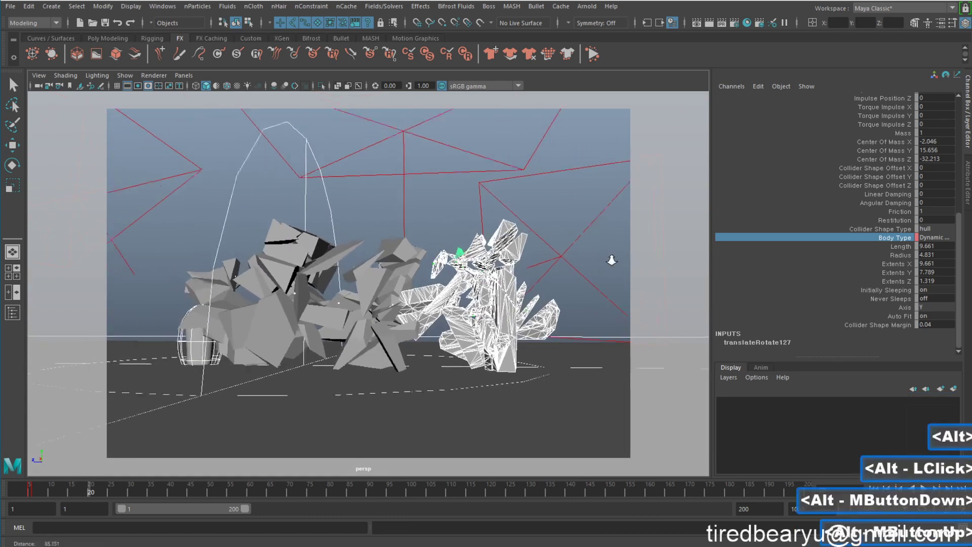
alt+right_drag(612, 261, 592, 251)
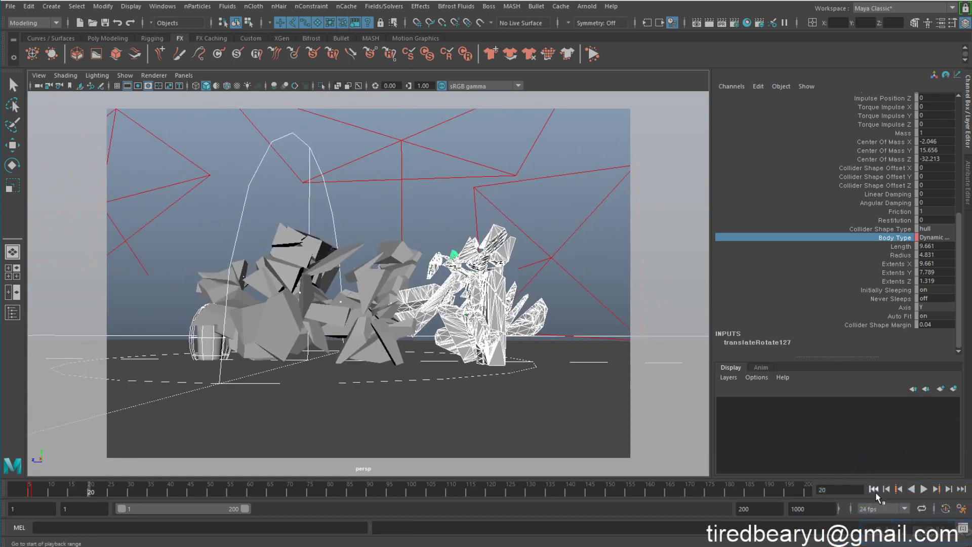
click(876, 492)
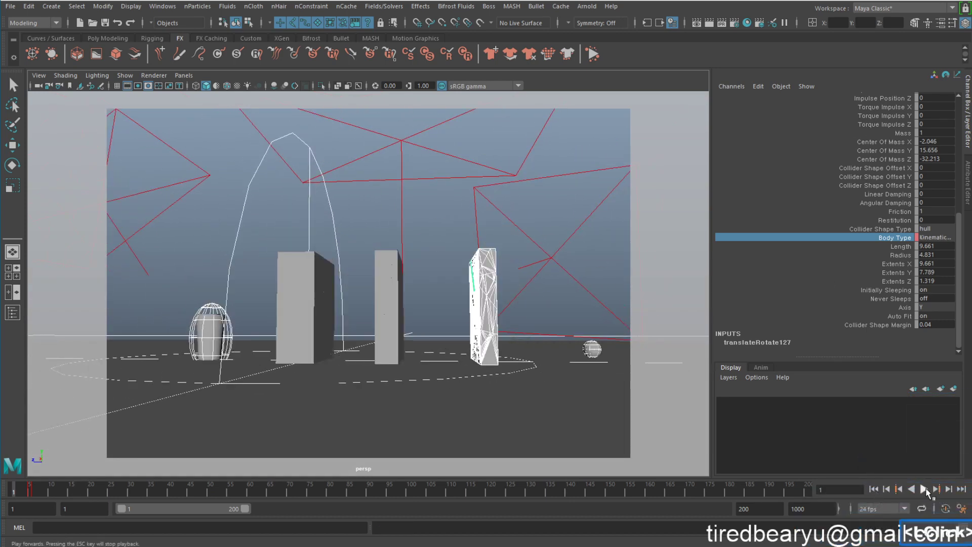
click(924, 490)
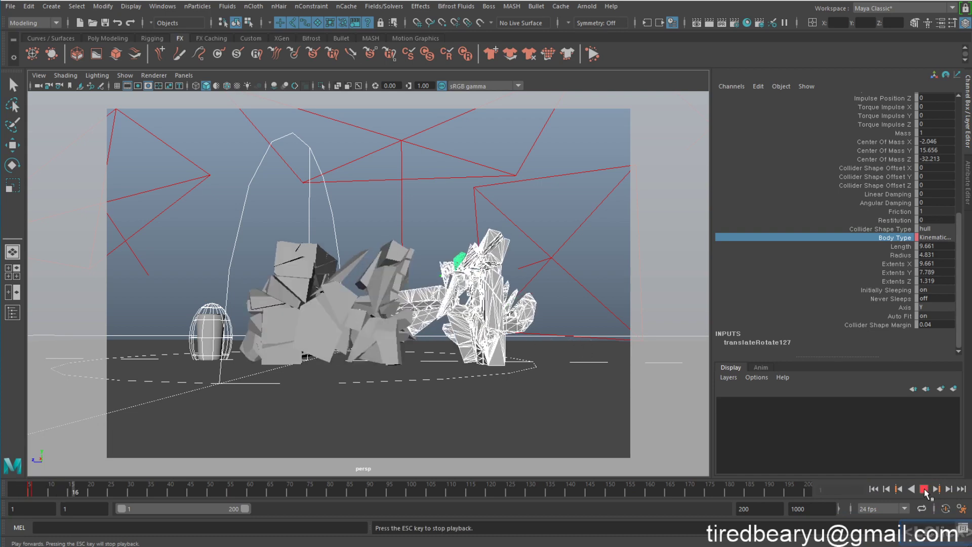
click(924, 489)
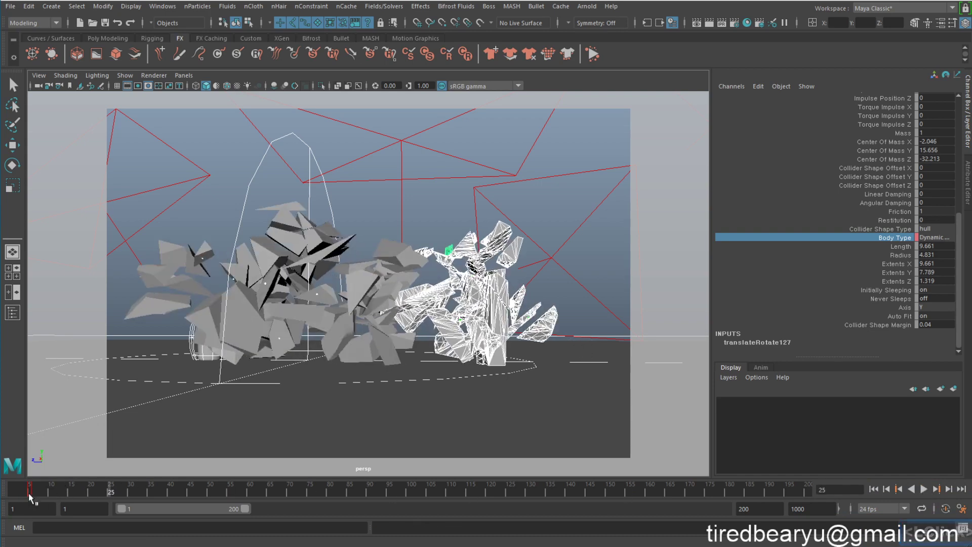
Clear the selection, rewind to the first frame and advance frame by frame to frame 24 to examine the three walls breaking
click(104, 437)
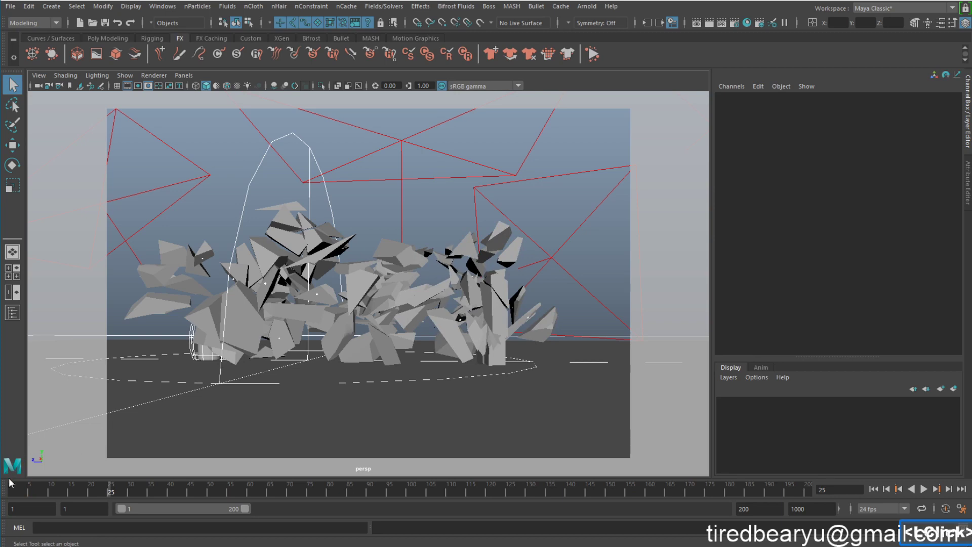
click(13, 487)
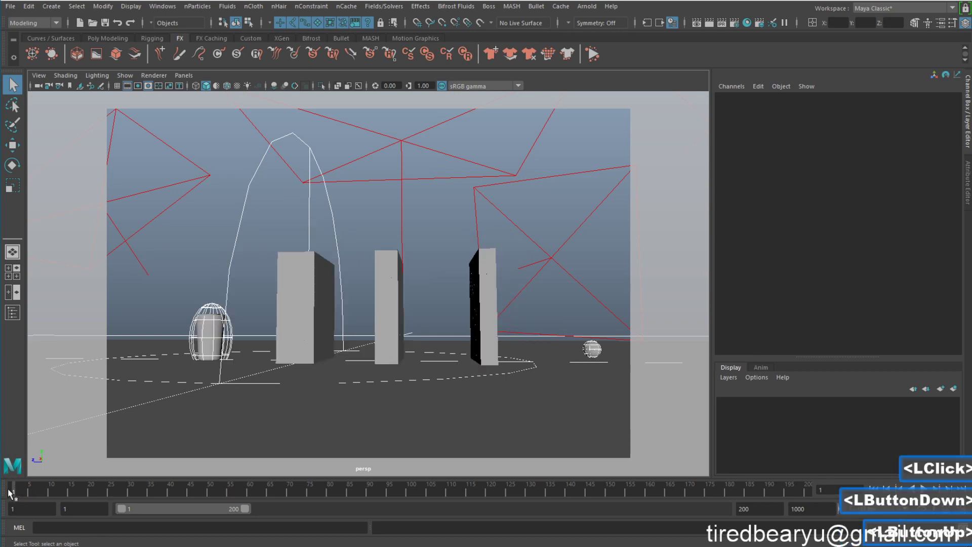
key(alt+period)
key(alt+period)
key(alt+period)
key(alt+period)
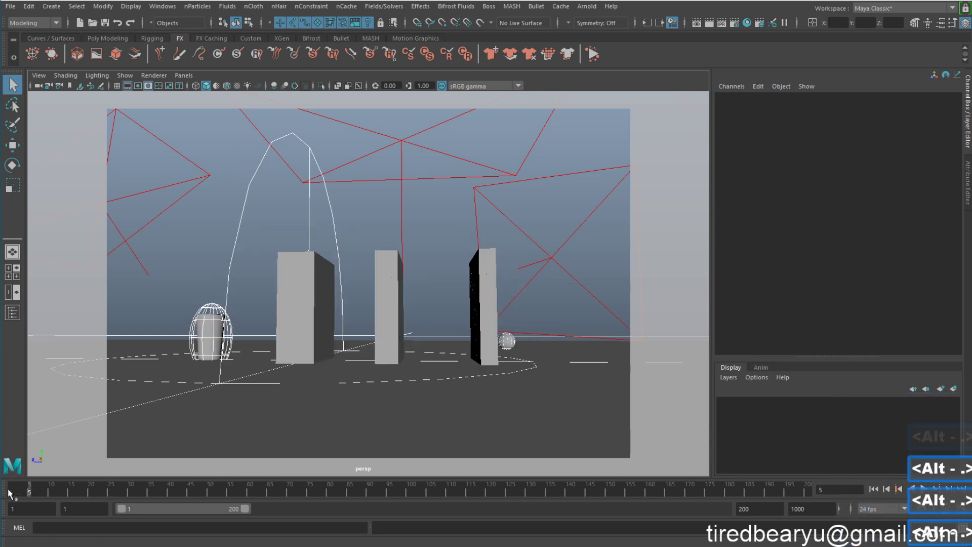
key(alt+period)
key(alt+period)
key(alt+period)
key(alt+period)
key(alt+period)
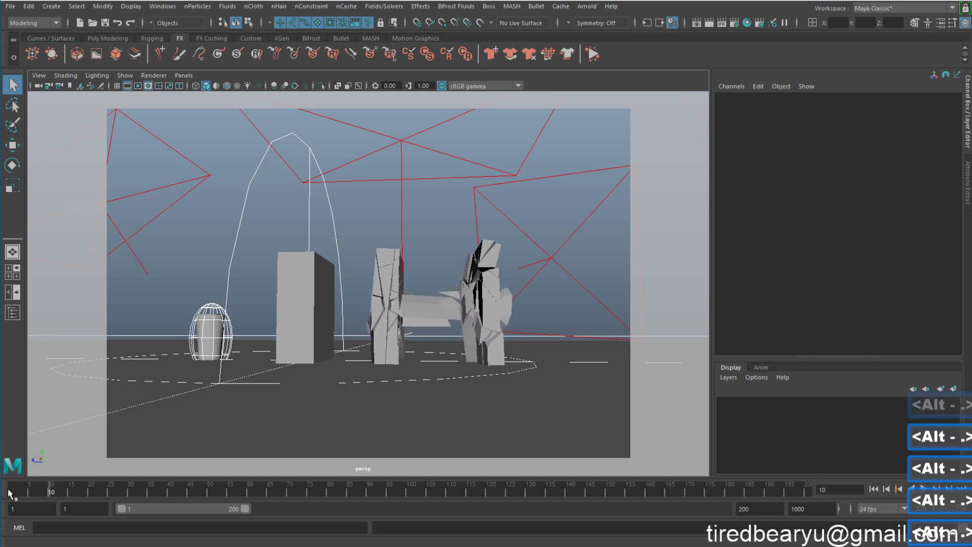
key(alt+period)
key(alt+period)
key(alt+period)
key(alt+period)
key(alt+period)
key(alt+period)
key(alt+period)
key(alt+period)
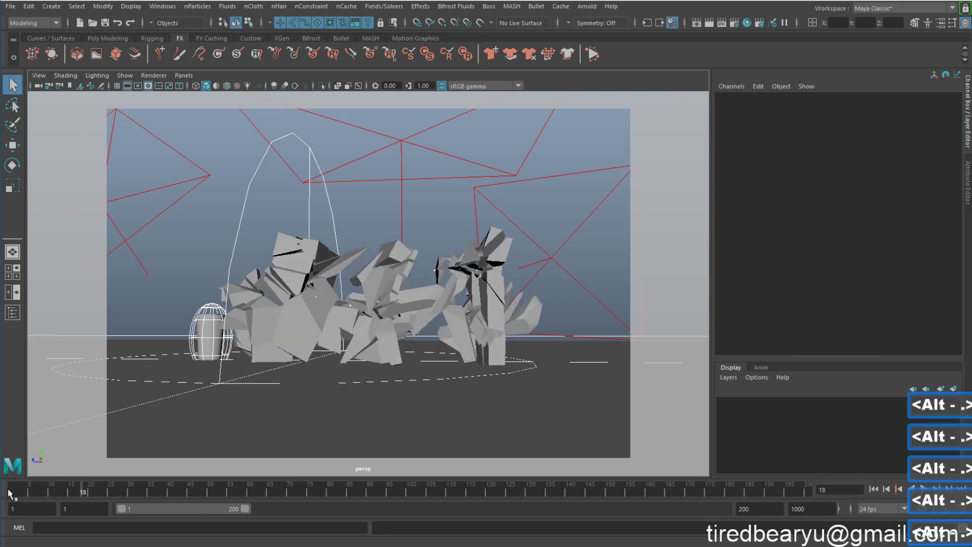
key(alt+period)
key(alt+period)
key(alt+period)
key(alt+period)
key(alt+period)
key(alt+period)
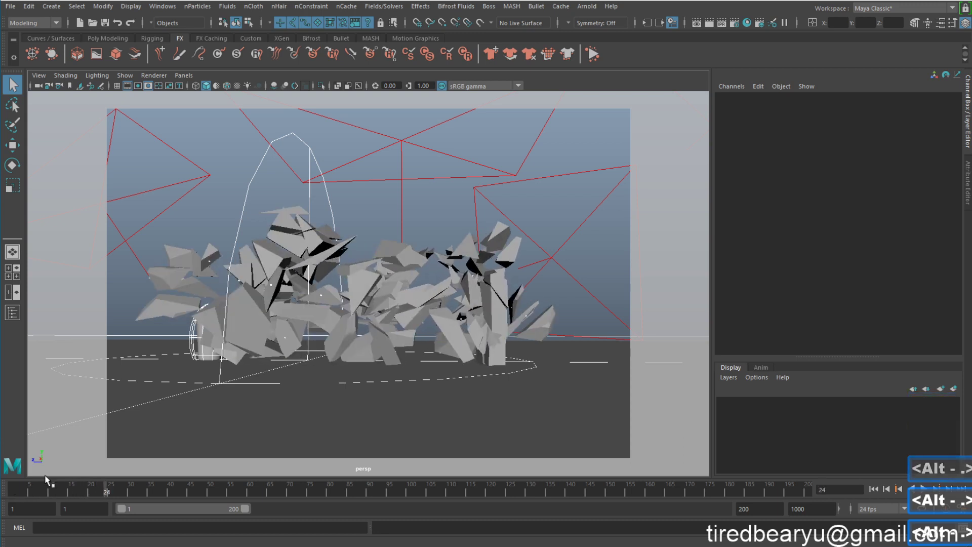
Return to the first frame and delete the entire Bullet system from the scene
click(880, 490)
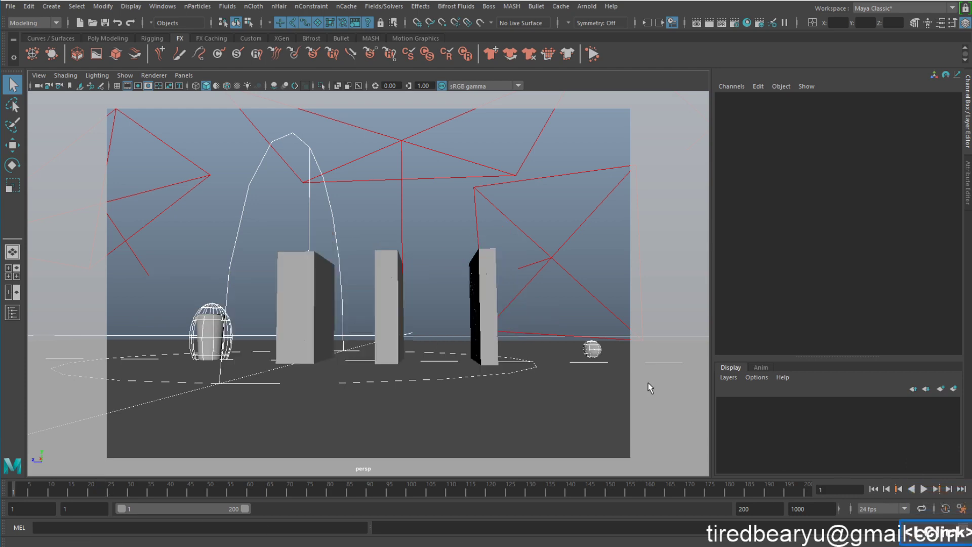
alt+drag(537, 317, 501, 283)
alt+right_drag(501, 283, 486, 243)
alt+middle_drag(484, 233, 458, 155)
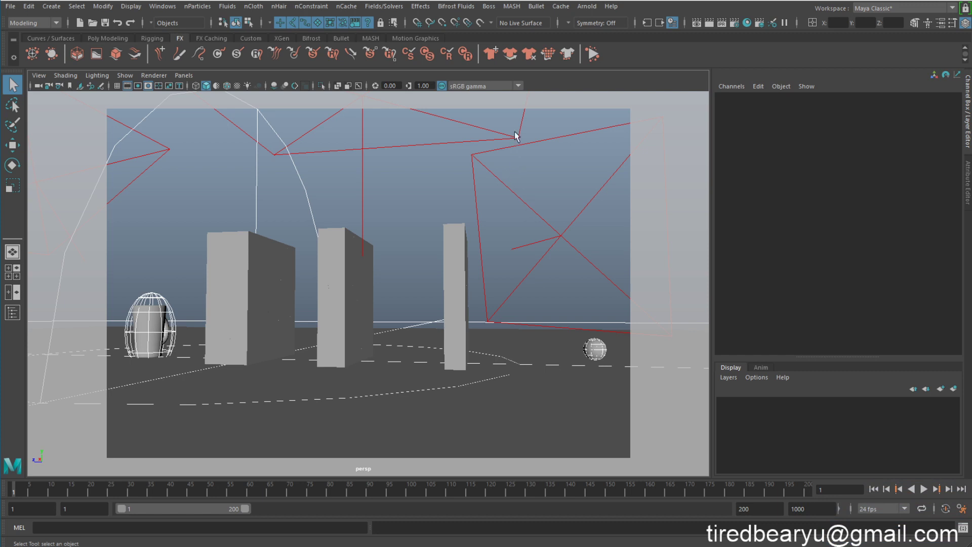
click(535, 6)
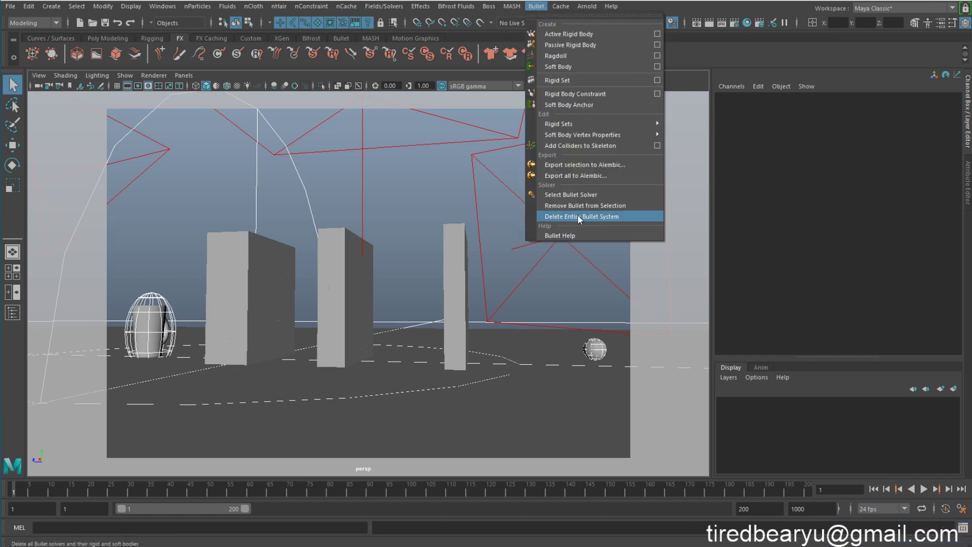
click(615, 217)
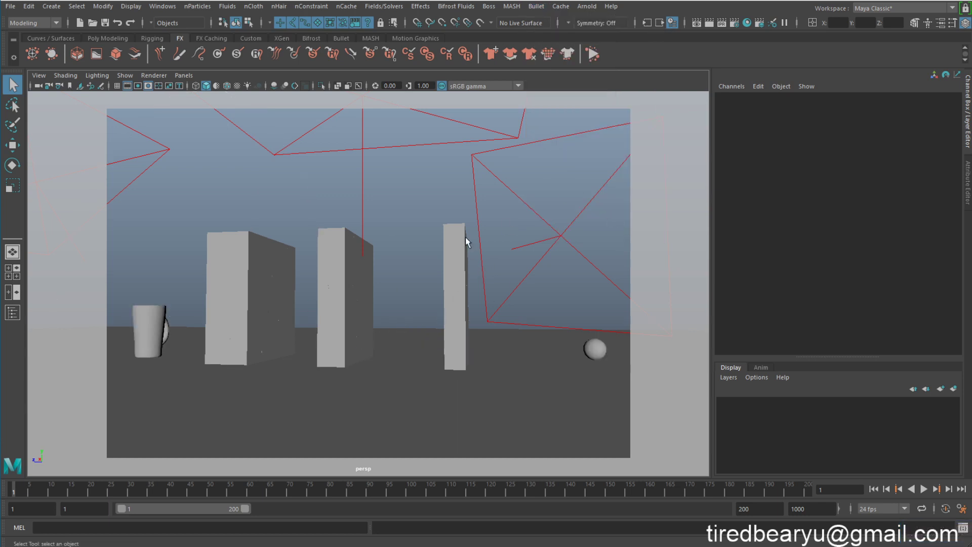
Select only the shards of the wall nearest the ball and make them active rigid bodies
alt+right_drag(528, 237, 393, 235)
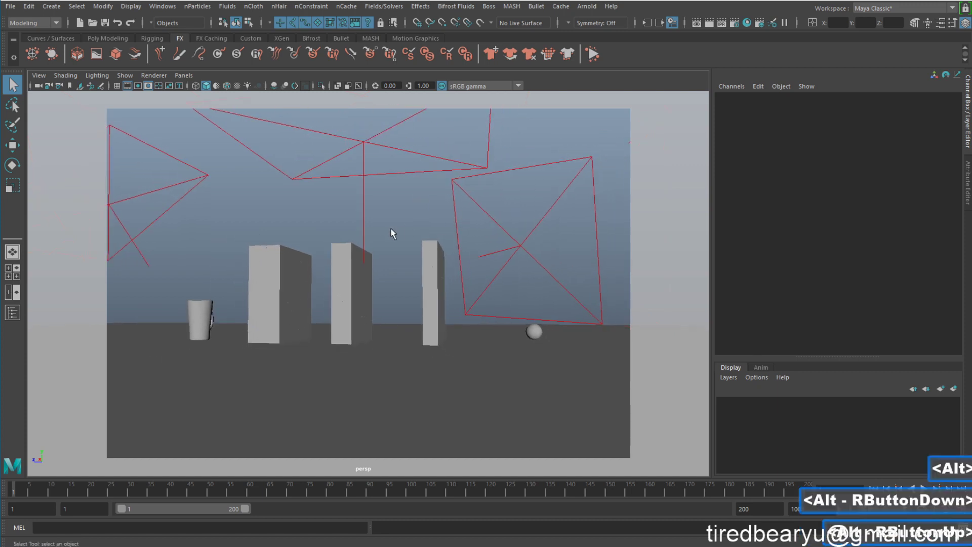
drag(485, 369, 518, 221)
ctrl+drag(519, 220, 588, 389)
alt+drag(529, 359, 494, 333)
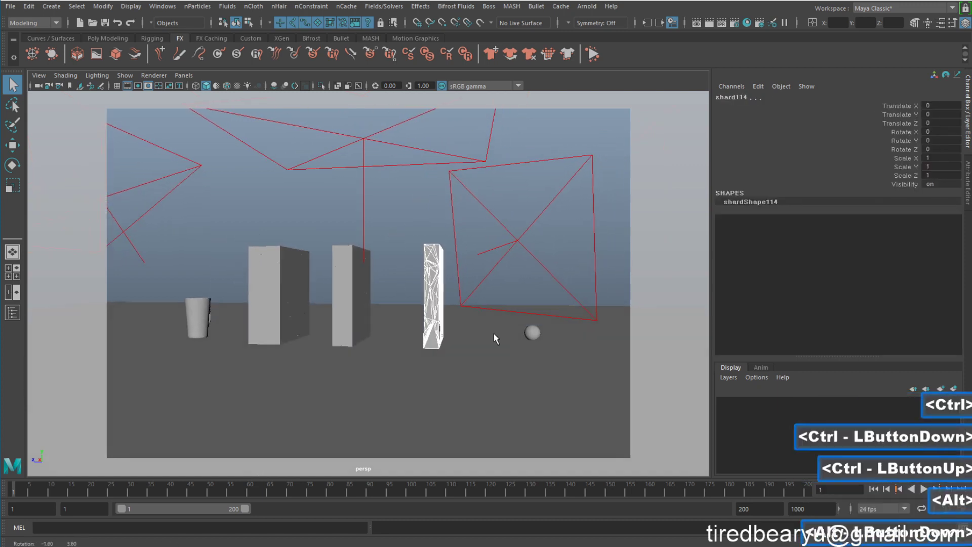
click(536, 6)
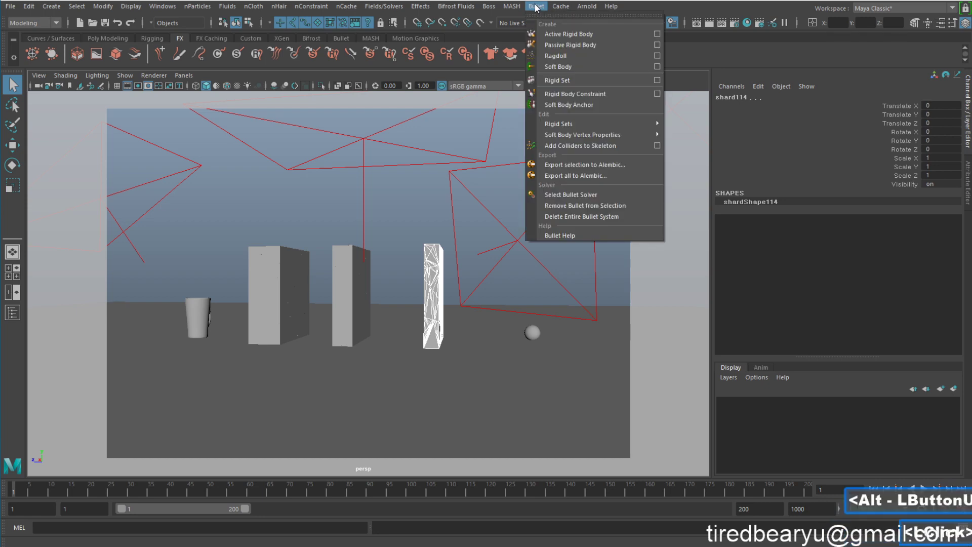
click(557, 34)
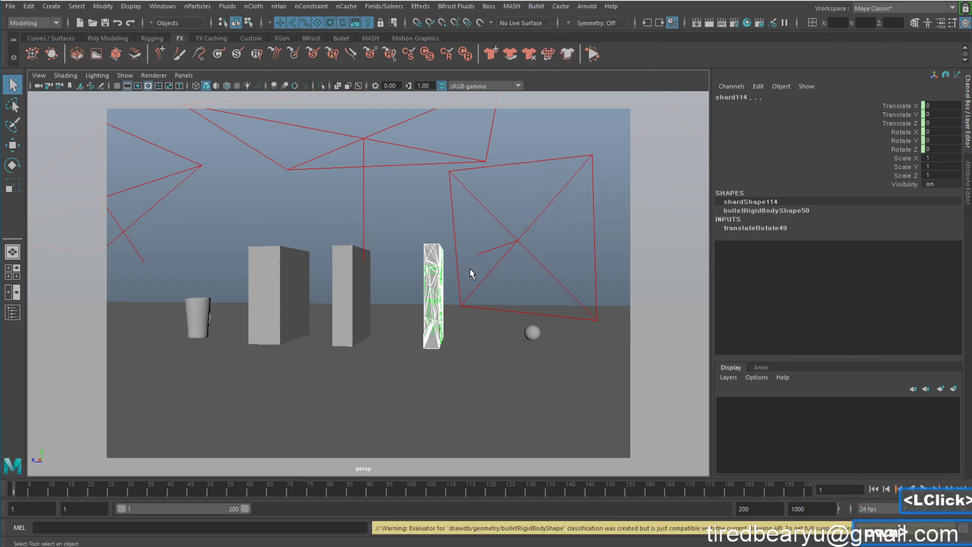
Set the selected shards' Collider Shape Type to hull and turn on Initially Sleeping in their rigid body attributes
alt+scroll(510, 286, up, 3)
mouse_move(509, 285)
alt+mouse_down()
mouse_move(432, 275)
mouse_move(496, 279)
alt+mouse_up()
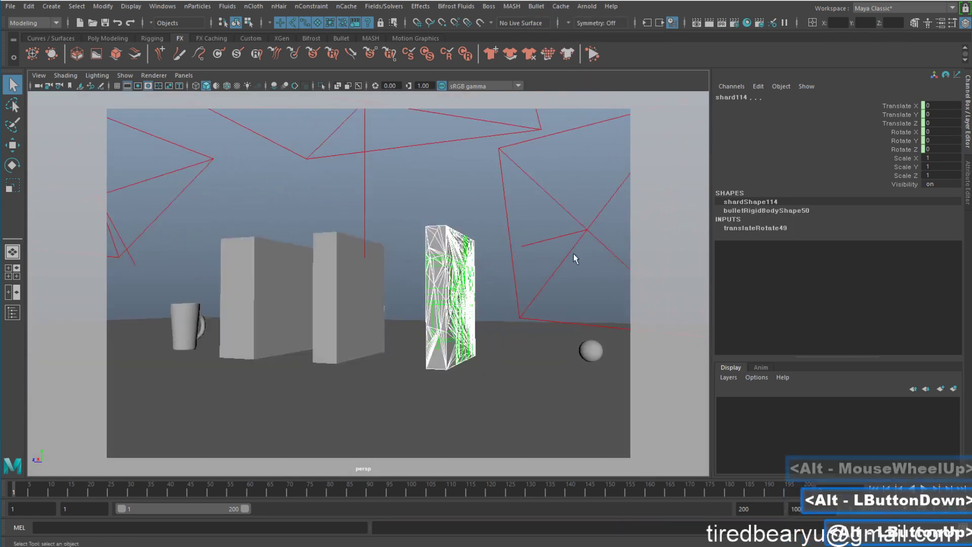
click(793, 209)
scroll(882, 233, down, 4)
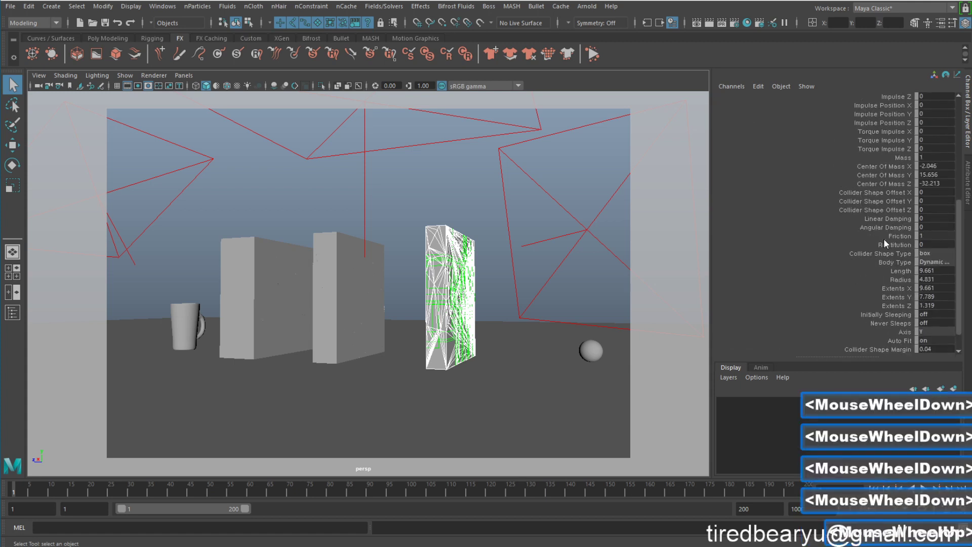
click(937, 253)
click(960, 295)
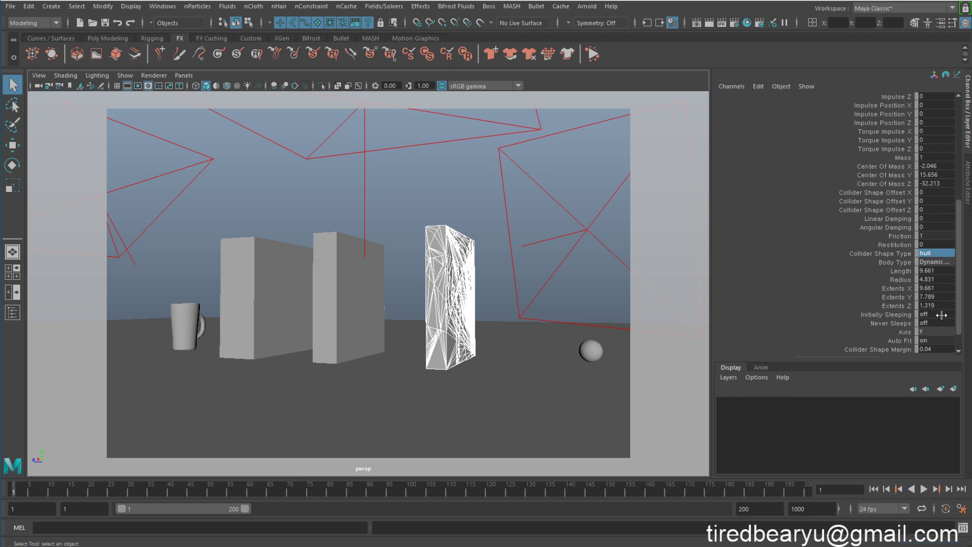
click(942, 315)
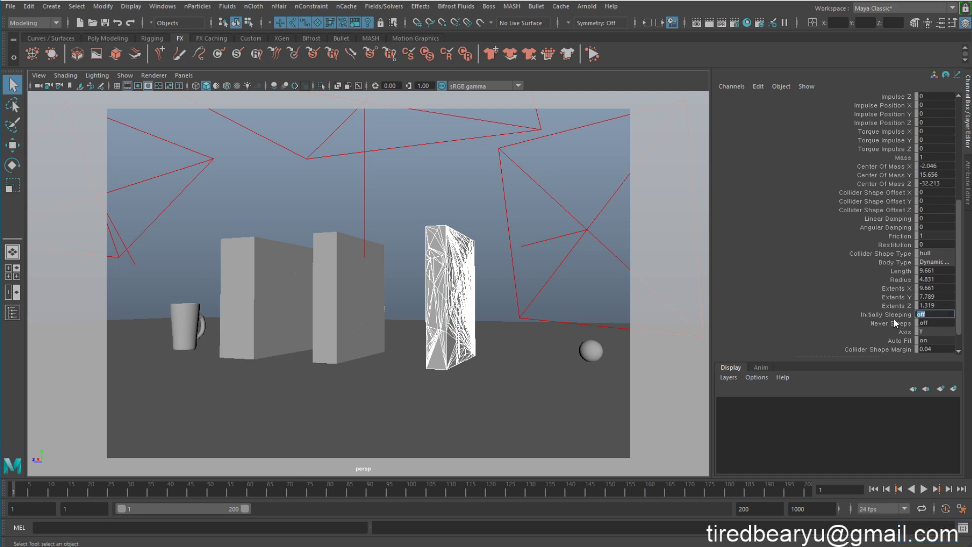
key(Return)
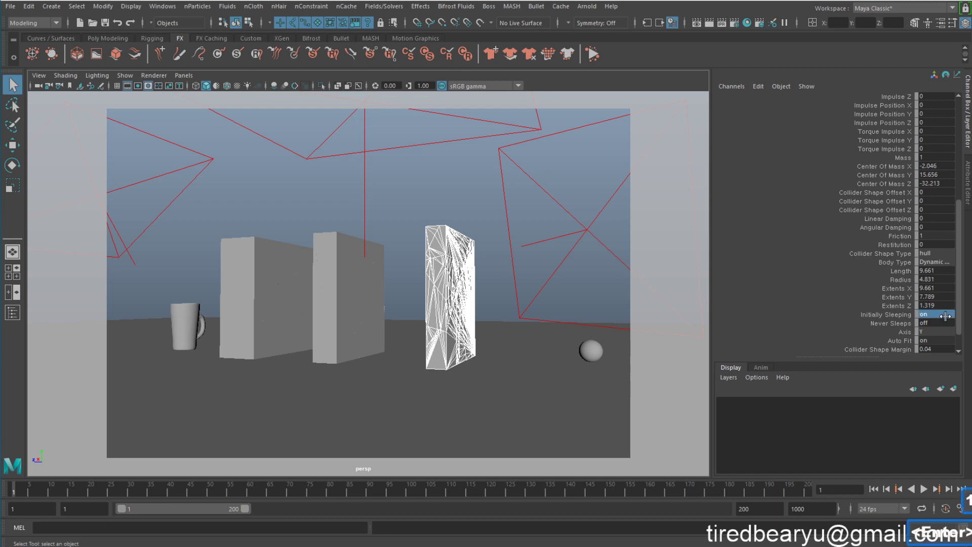
Play the simulation to check how the sleeping wall behaves without an impact, and return to the first frame
alt+drag(409, 300, 481, 324)
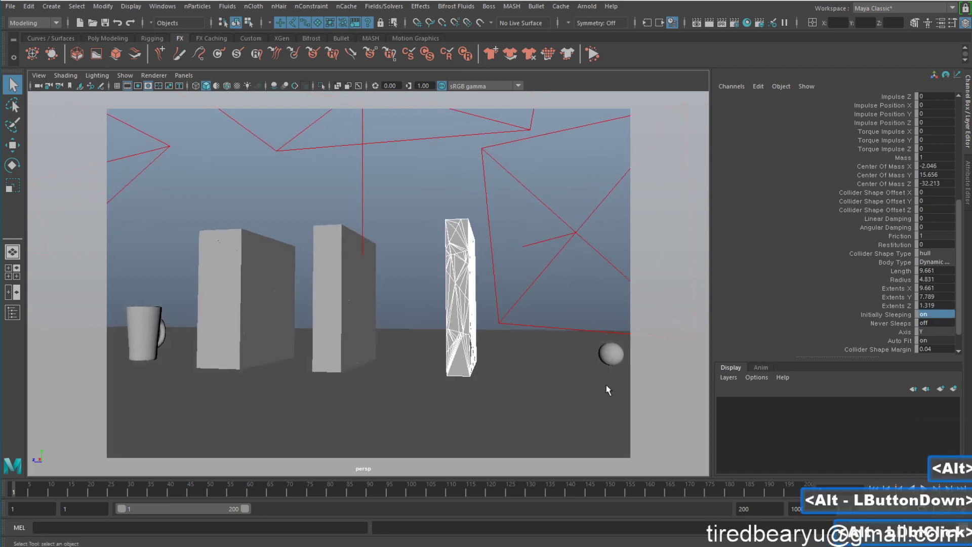
click(924, 489)
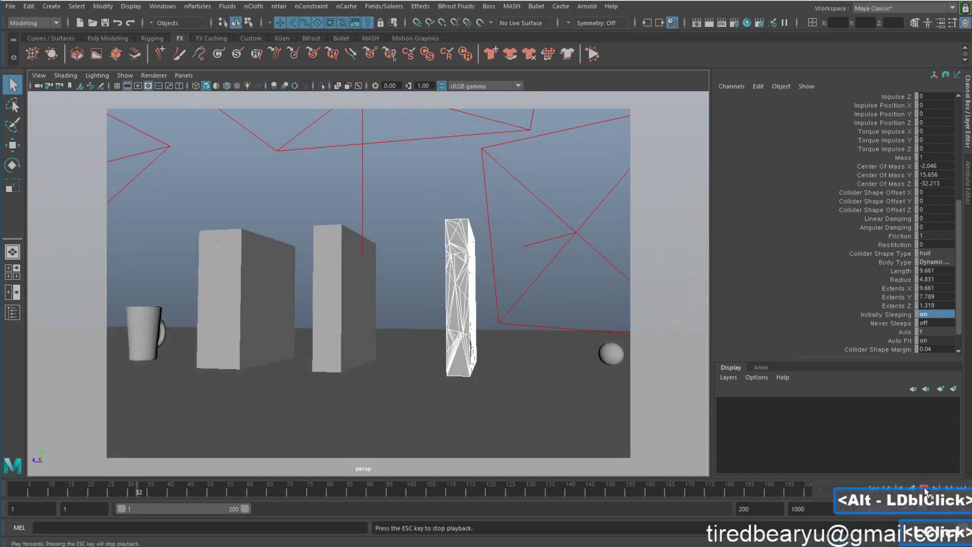
click(924, 489)
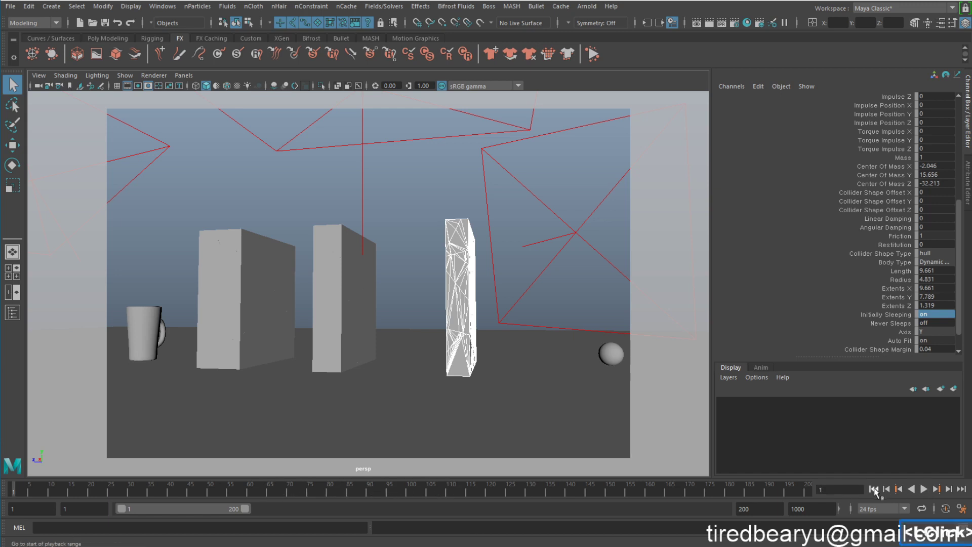
Select the ball and make it an active rigid body
click(606, 355)
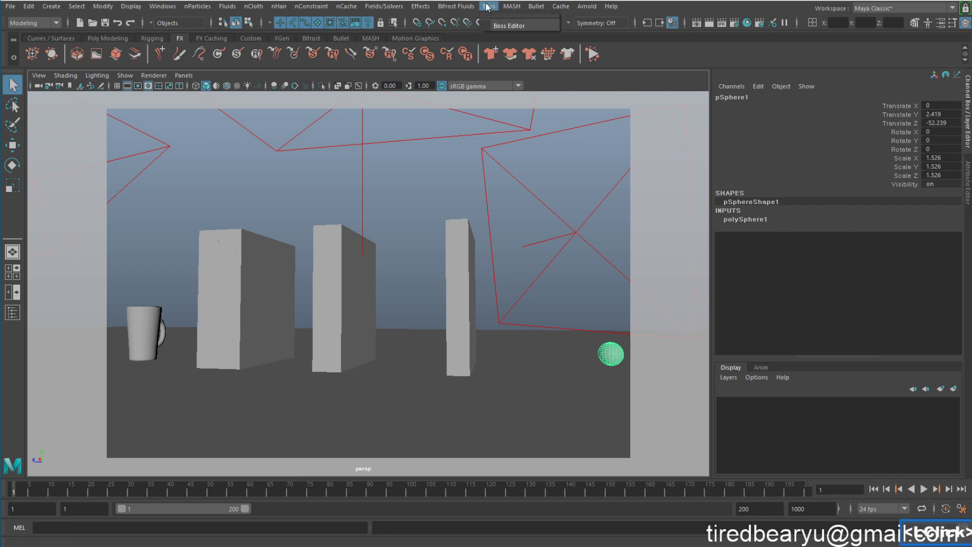
click(464, 6)
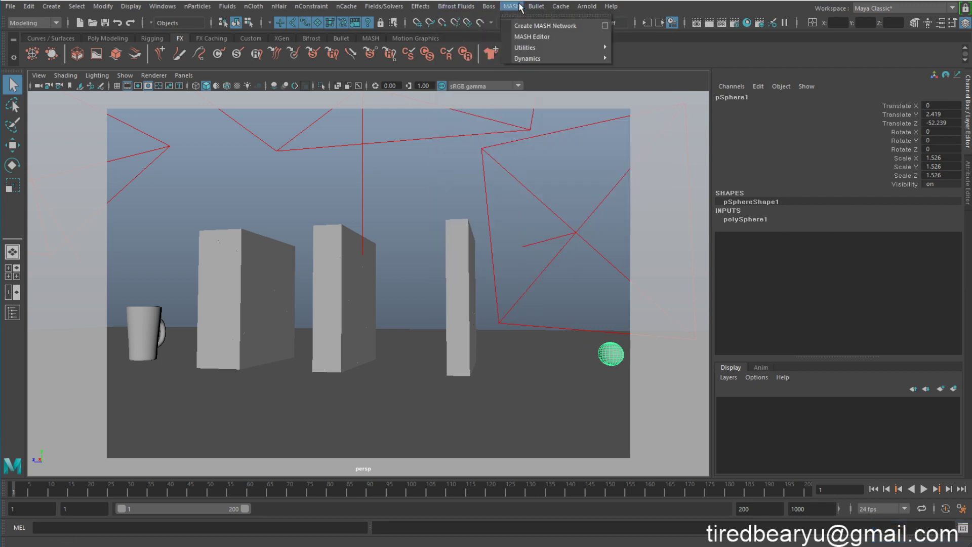
mouse_move(536, 6)
click(578, 34)
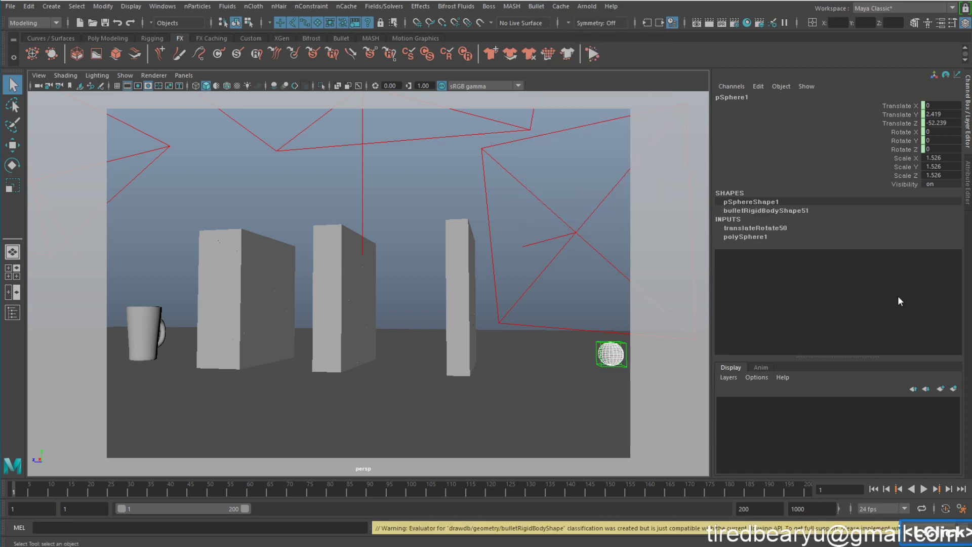
Set the ball's Collider Shape Type to sphere and its Mass to 100
click(798, 212)
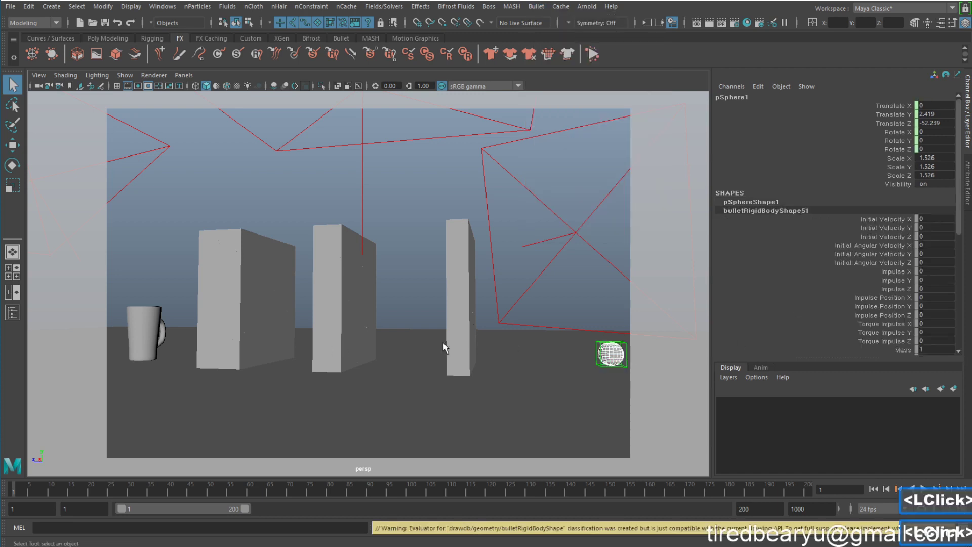
scroll(936, 248, down, 5)
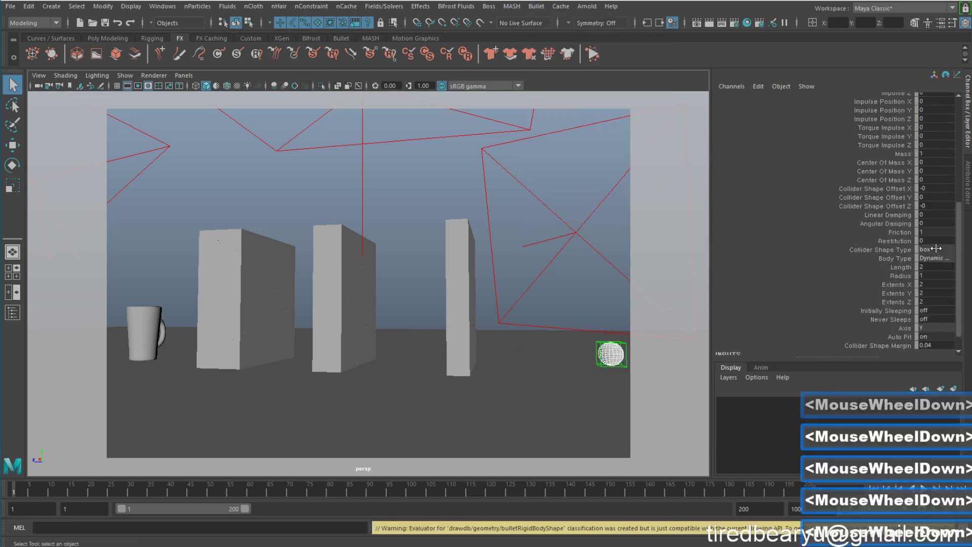
click(936, 248)
click(941, 260)
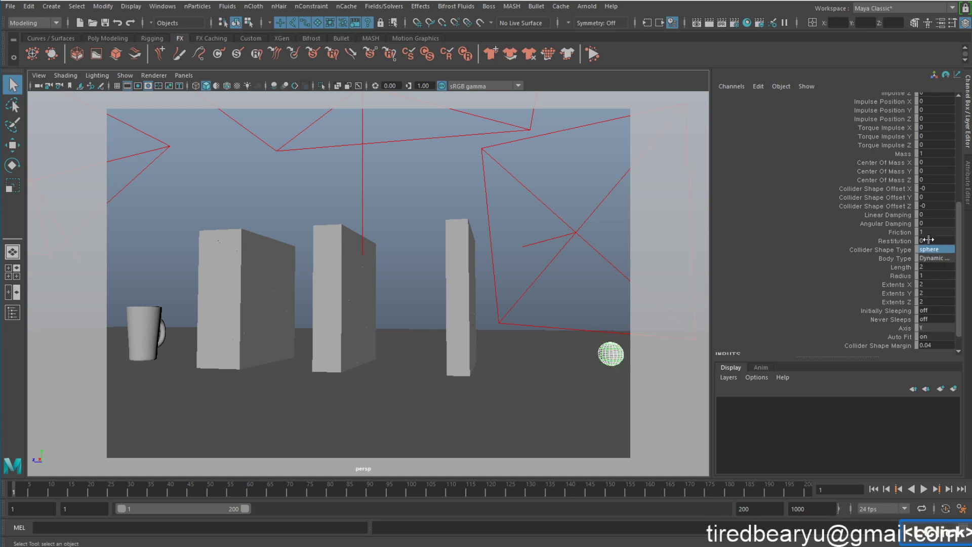
click(933, 154)
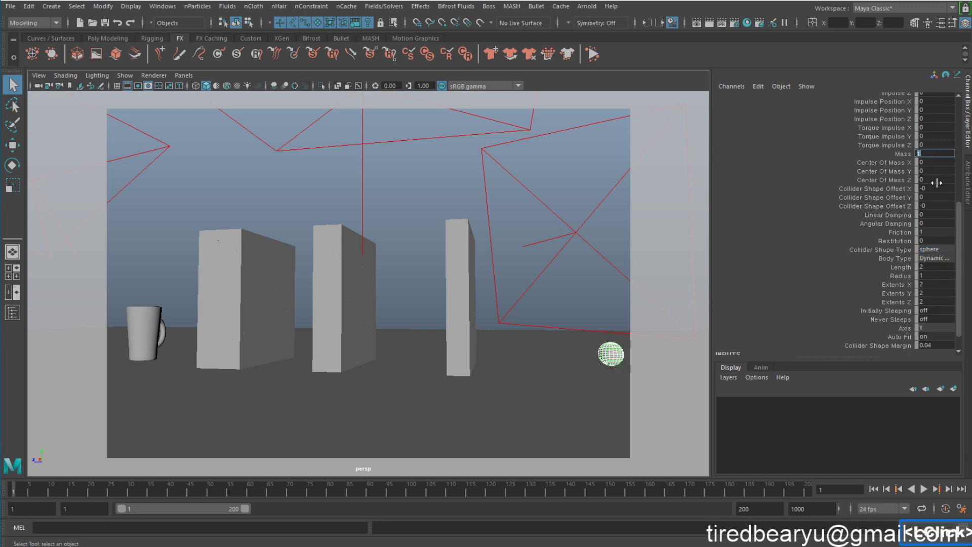
text(100)
key(Return)
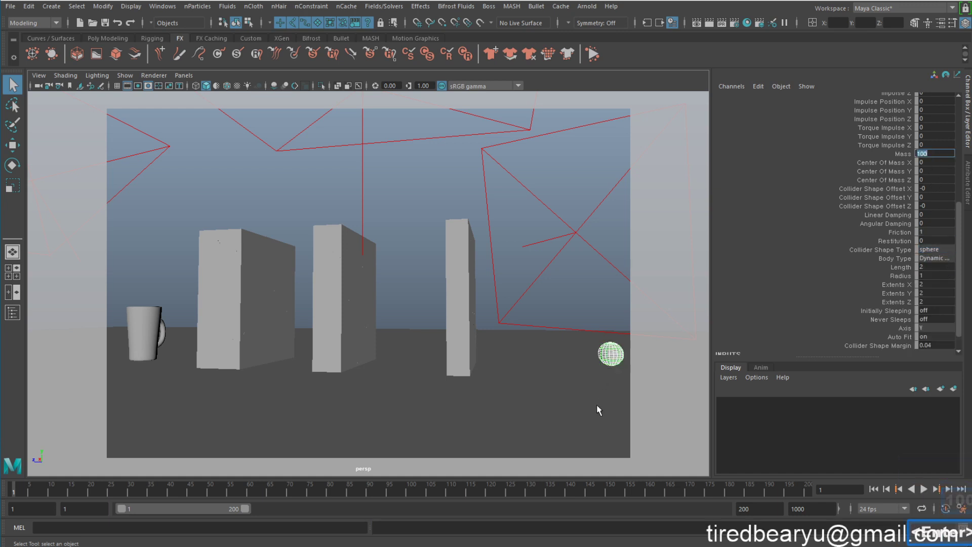
Set the ball's Initial Velocity Z to 72 so that it travels toward the walls
alt+drag(591, 359, 505, 190)
scroll(894, 174, up, 5)
click(855, 138)
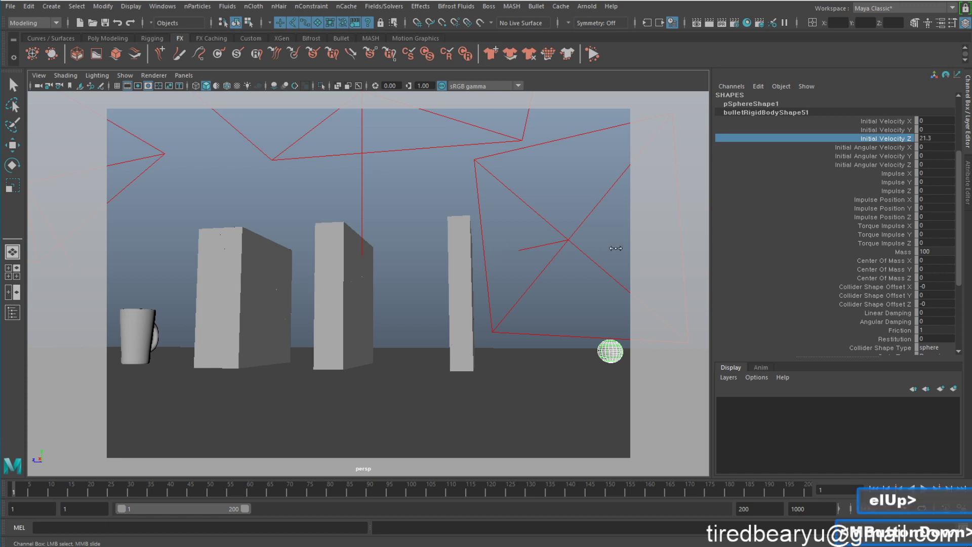
middle_drag(502, 249, 480, 249)
middle_drag(638, 243, 693, 332)
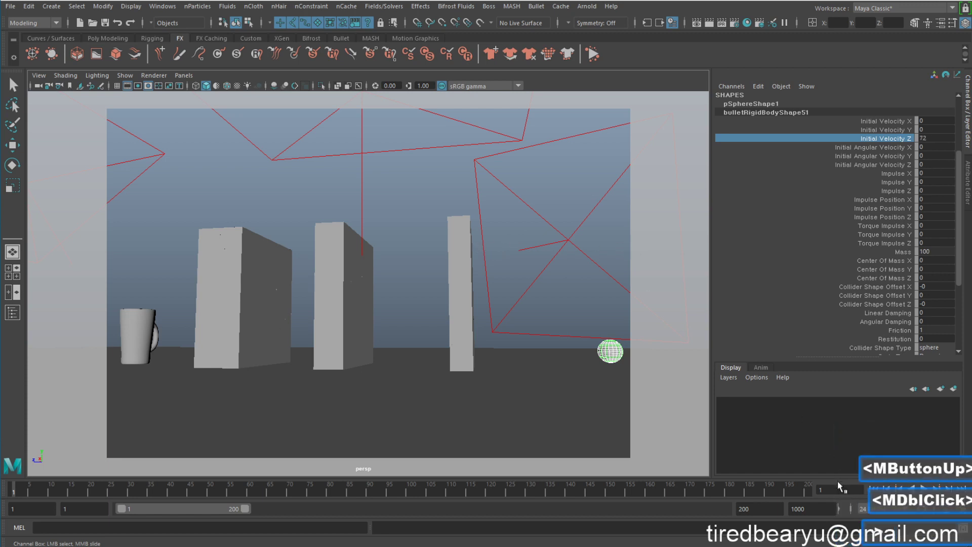
Play the simulation to watch the ball strike the nearest wall, and return to the first frame
click(925, 489)
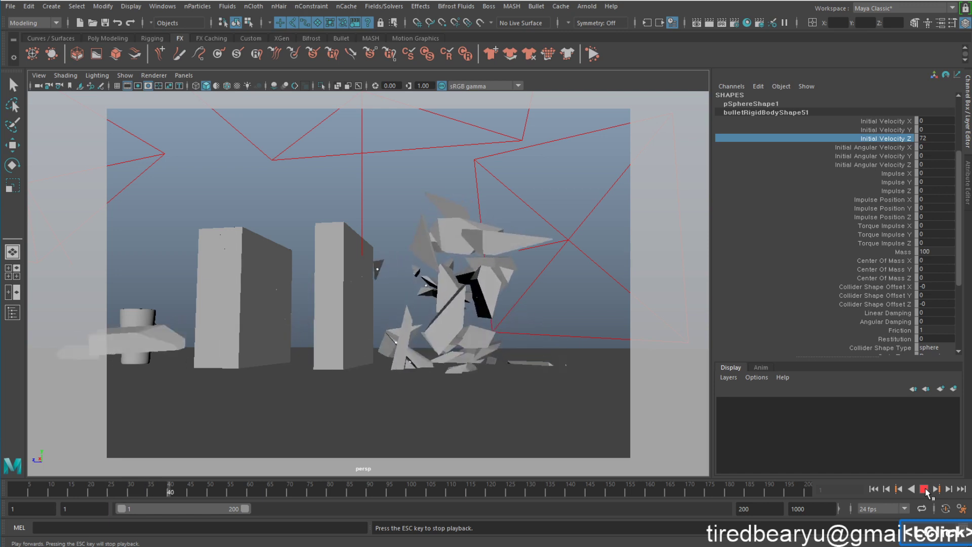
click(925, 489)
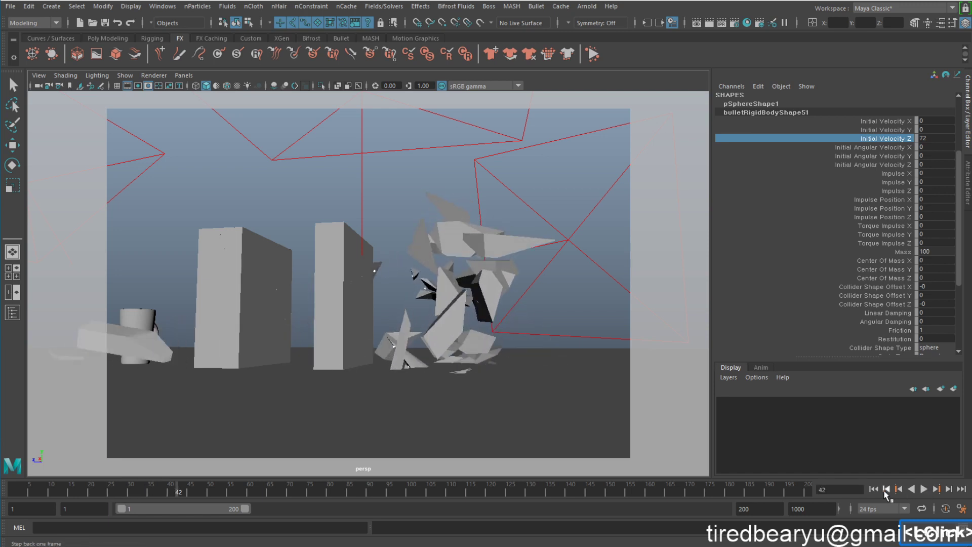
click(874, 488)
Step through the simulation frame by frame up to frame 18 to examine the impact on the nearest wall, and return to the start
key(alt+period)
key(alt+period)
key(alt+period)
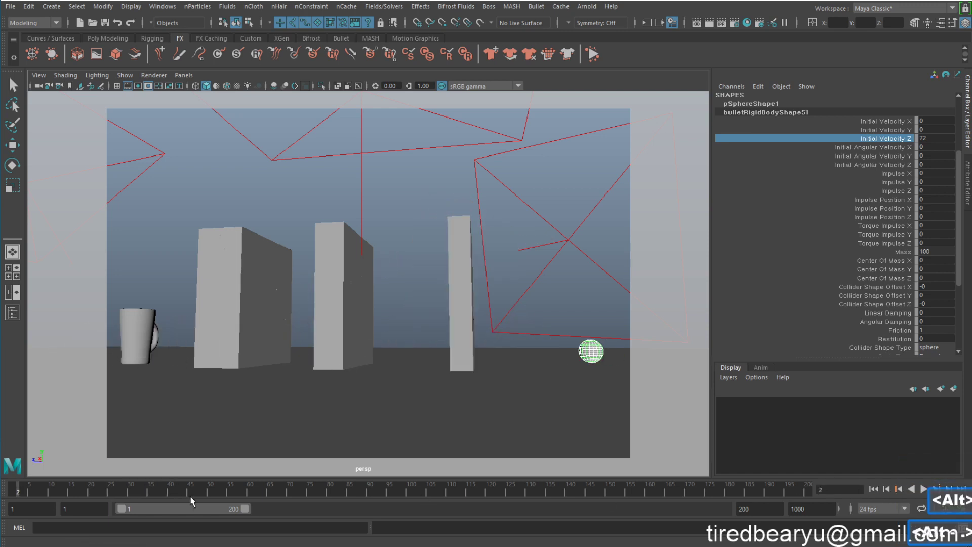
key(alt+period)
key(alt+period)
key(alt+period)
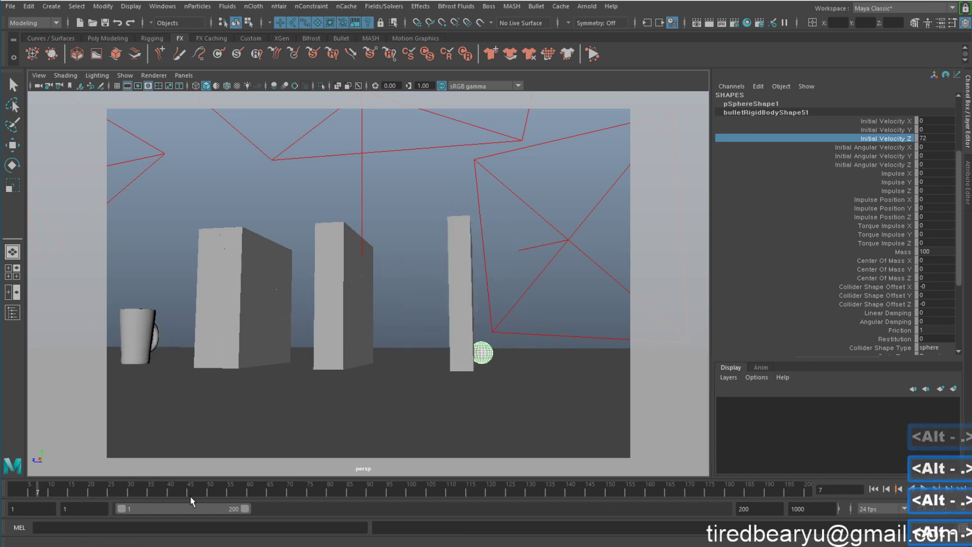
key(alt+period)
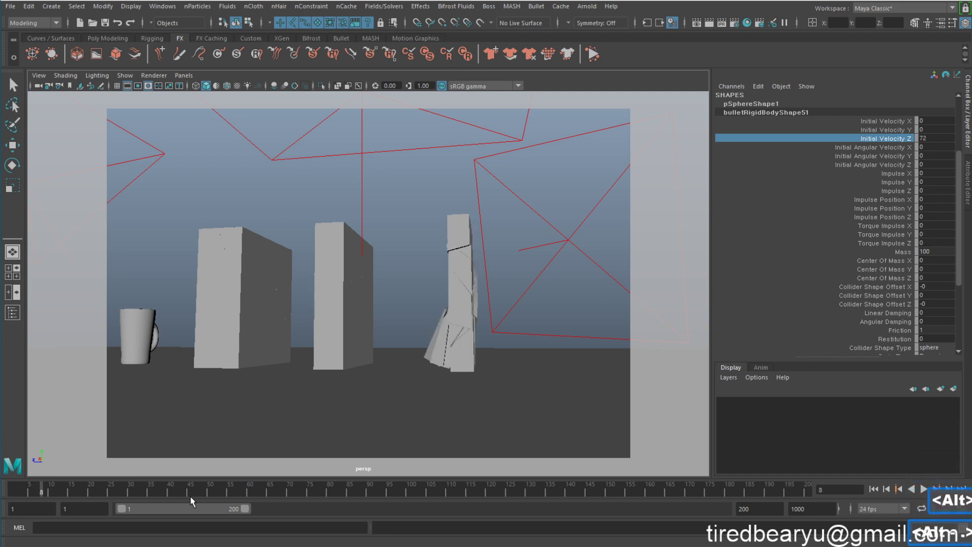
alt+drag(457, 360, 463, 370)
key(alt+period)
key(alt+period)
key(alt+period)
key(alt+period)
key(alt+period)
key(alt+period)
key(alt+period)
key(alt+period)
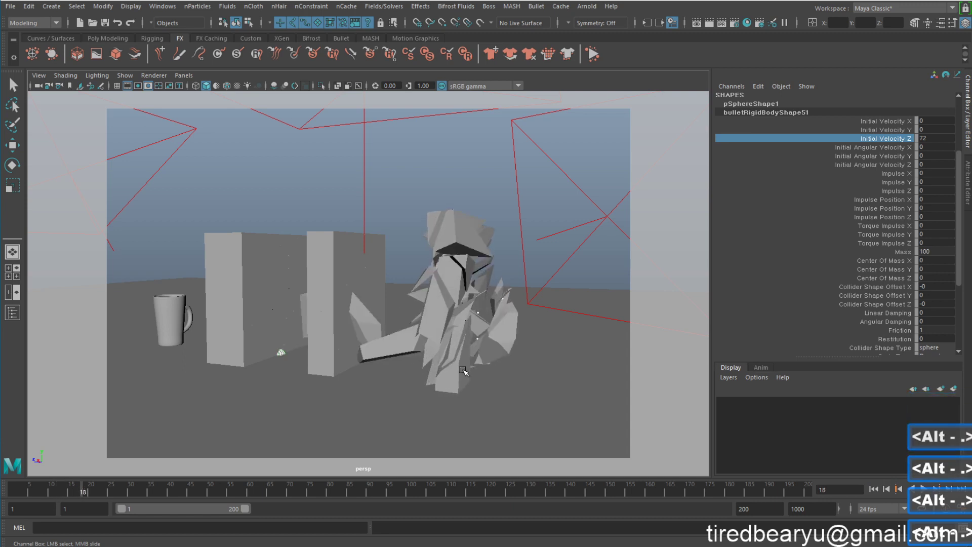
click(874, 489)
Select the ground plane and make it a Bullet passive rigid body
click(529, 381)
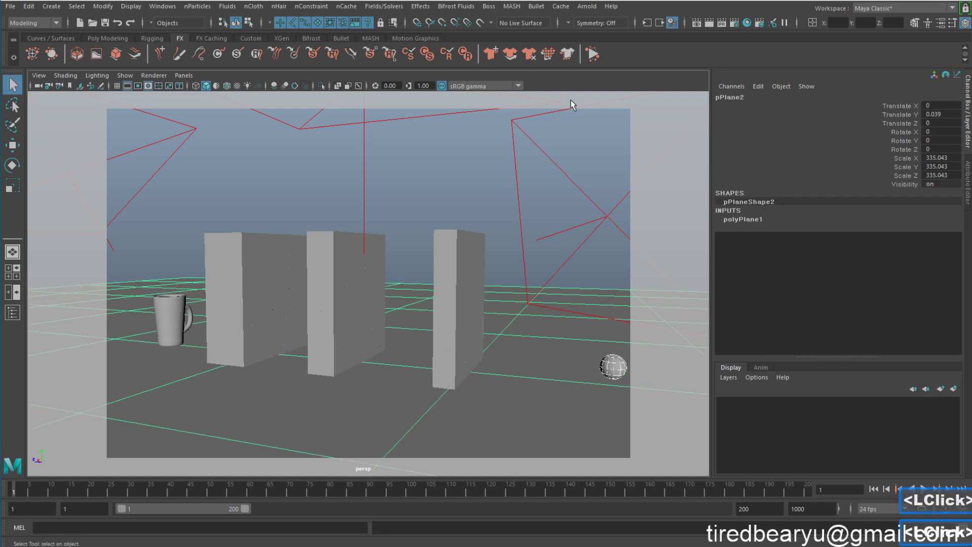
click(489, 6)
click(490, 7)
click(536, 6)
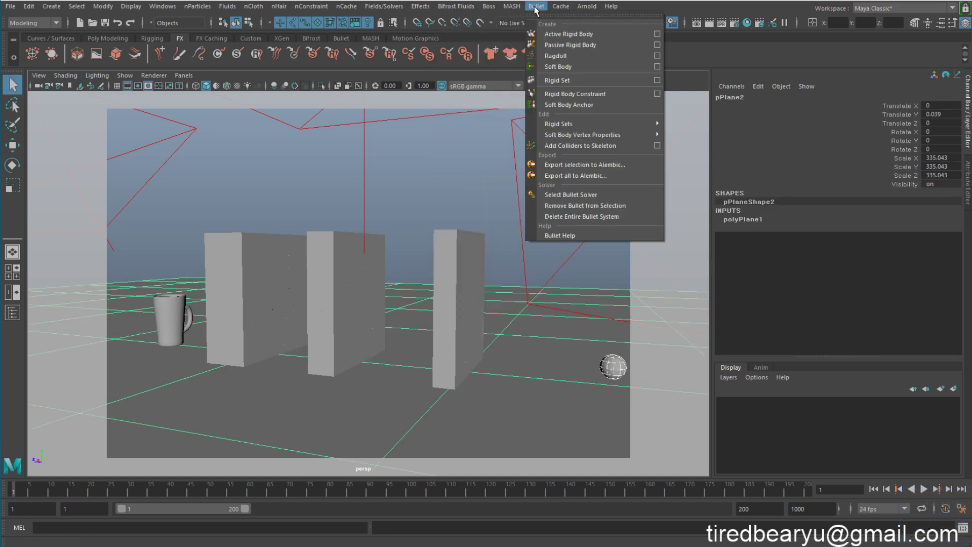
click(584, 46)
Set the ground rigid body's Collider Shape Type to plane
click(791, 209)
scroll(877, 278, down, 5)
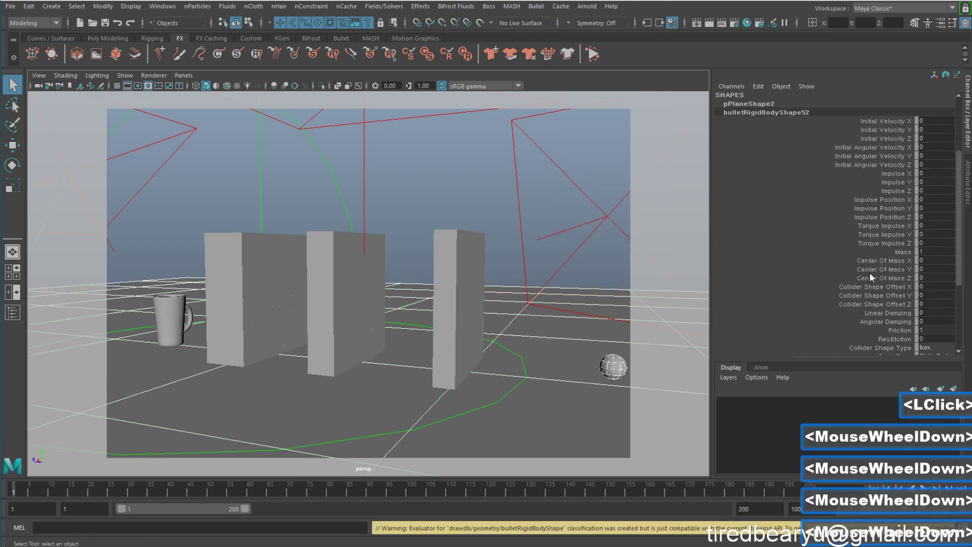
click(925, 253)
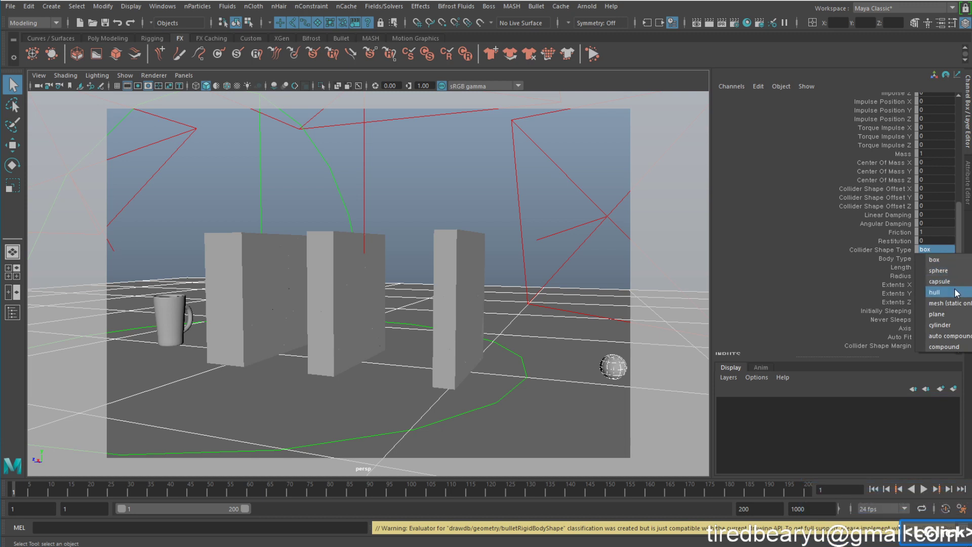
click(952, 314)
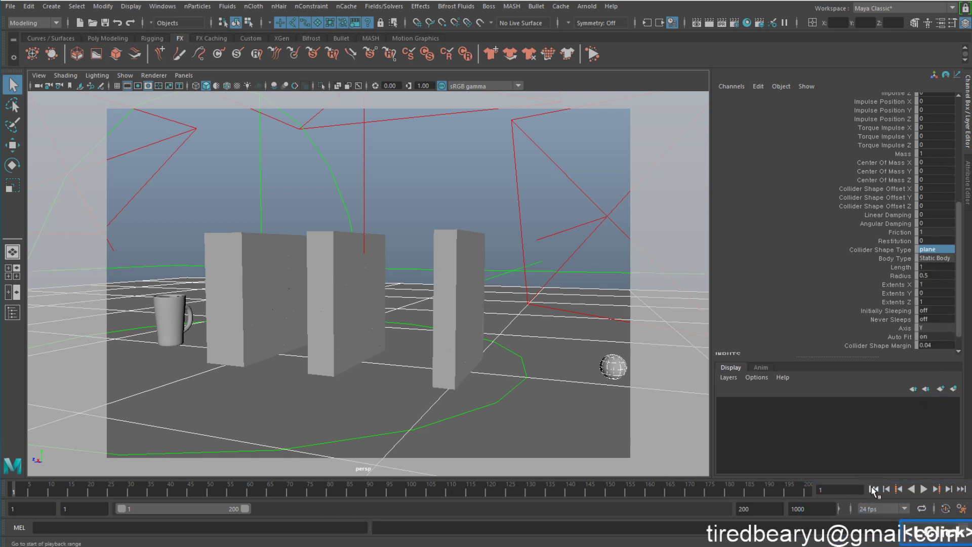
Play the simulation several times to check the shards' collision with the ground, and return to the first frame
click(927, 489)
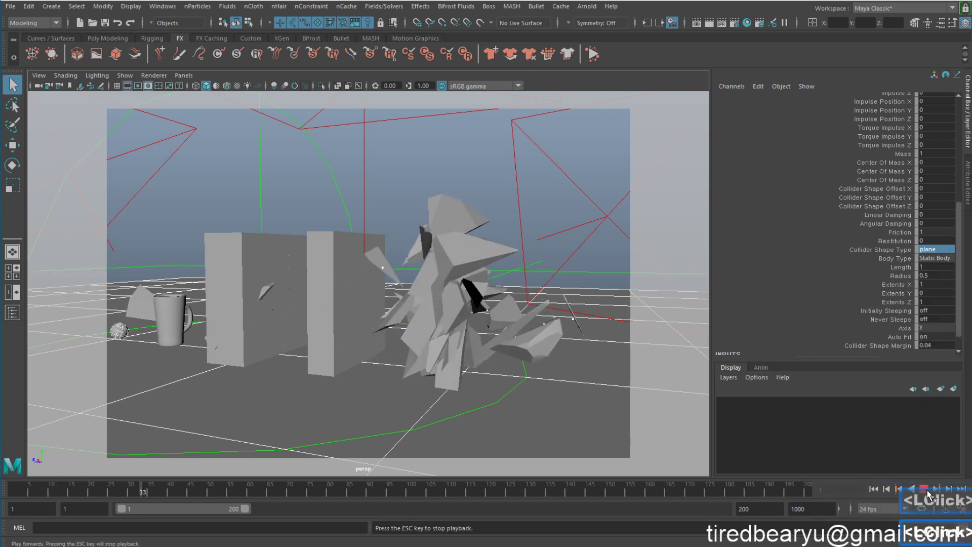
click(924, 489)
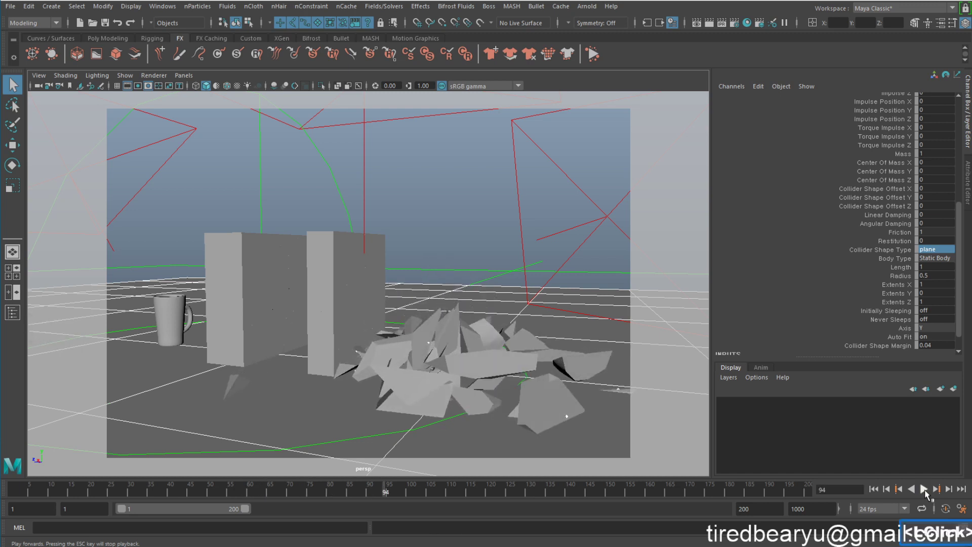
click(874, 489)
click(925, 489)
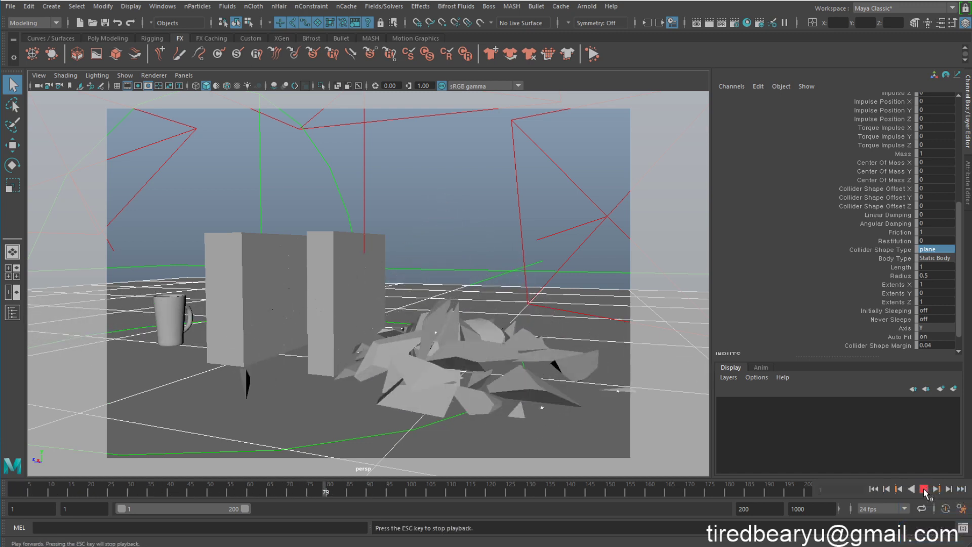
click(925, 489)
click(874, 489)
click(925, 489)
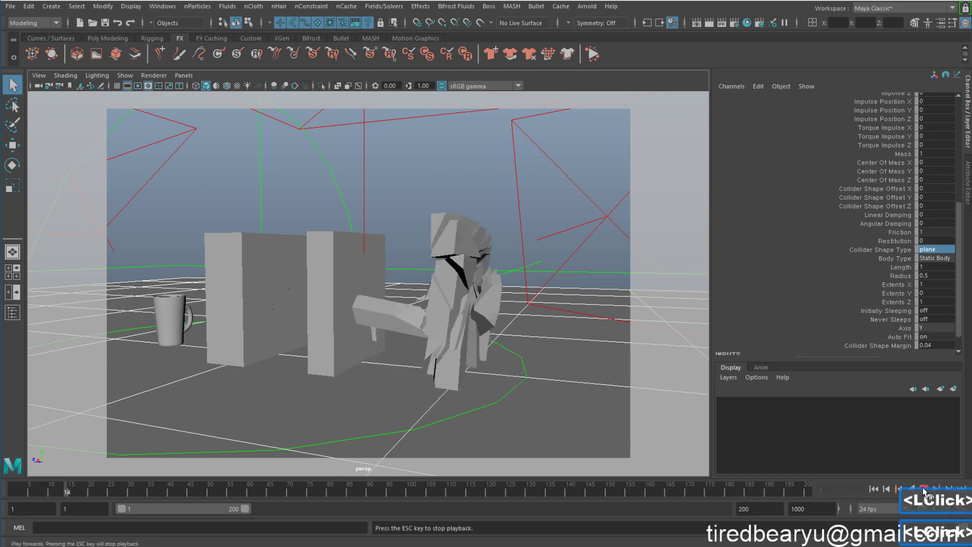
click(923, 487)
click(874, 489)
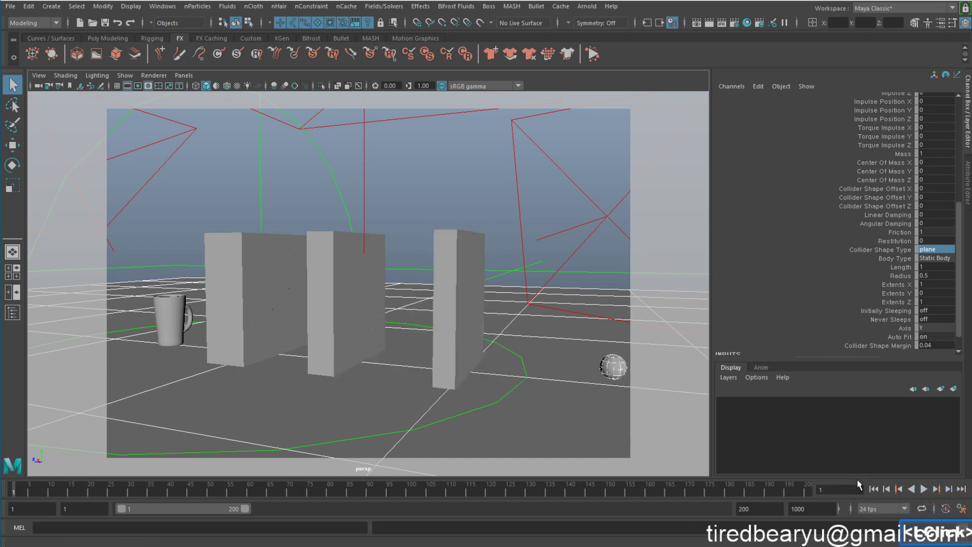
Select only the middle wall's shards and create a Bullet rigid set from them
mouse_move(327, 293)
alt+mouse_down()
mouse_move(354, 284)
mouse_move(344, 300)
alt+mouse_up()
click(393, 371)
ctrl+drag(386, 245, 419, 432)
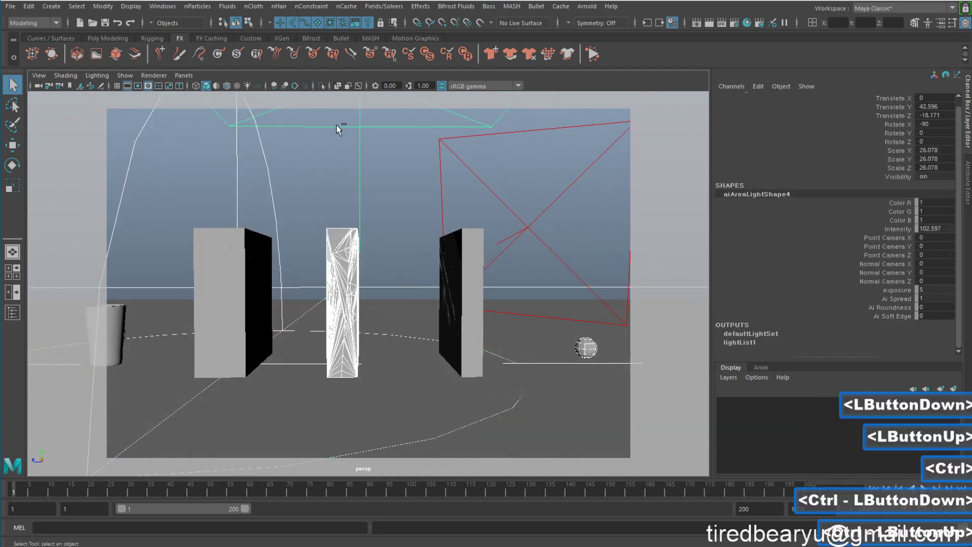
ctrl+click(447, 182)
alt+drag(448, 182, 395, 194)
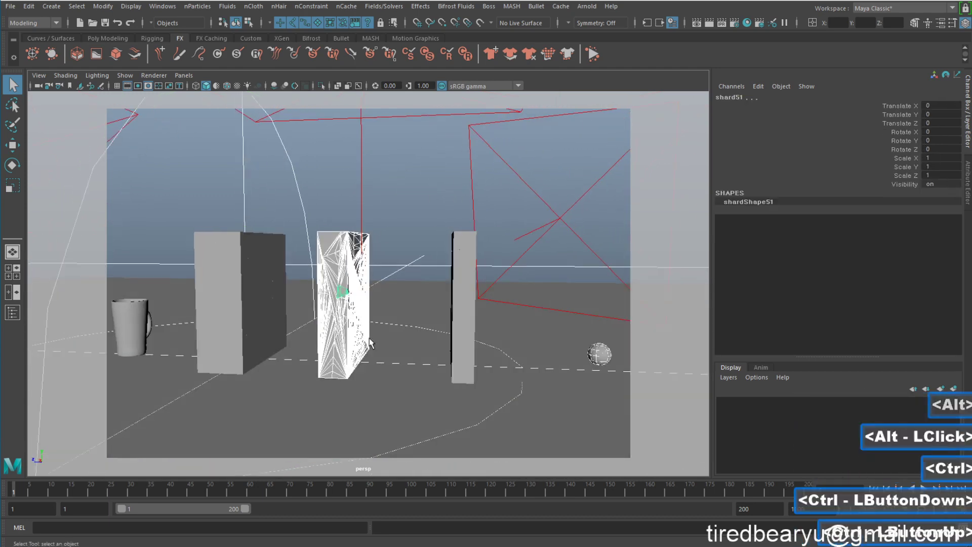
ctrl+click(545, 7)
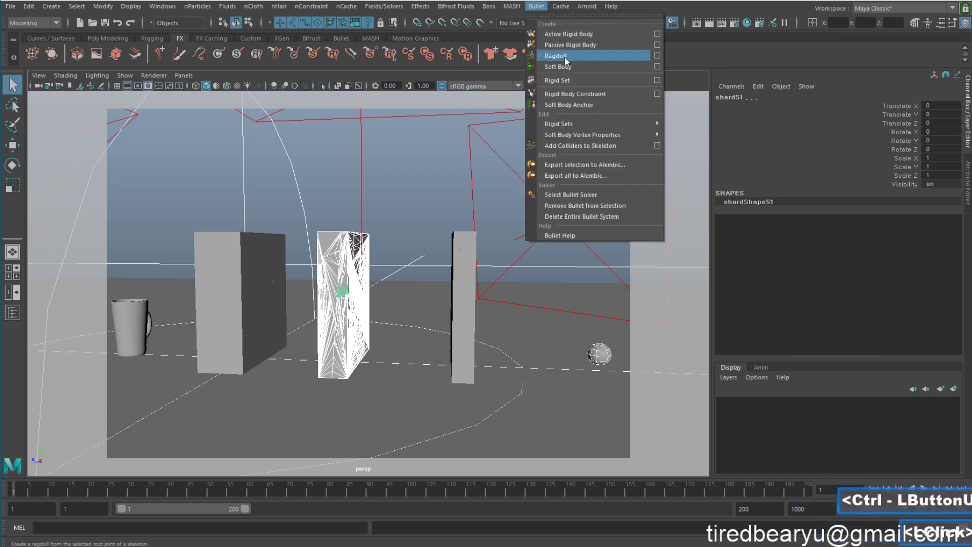
click(574, 80)
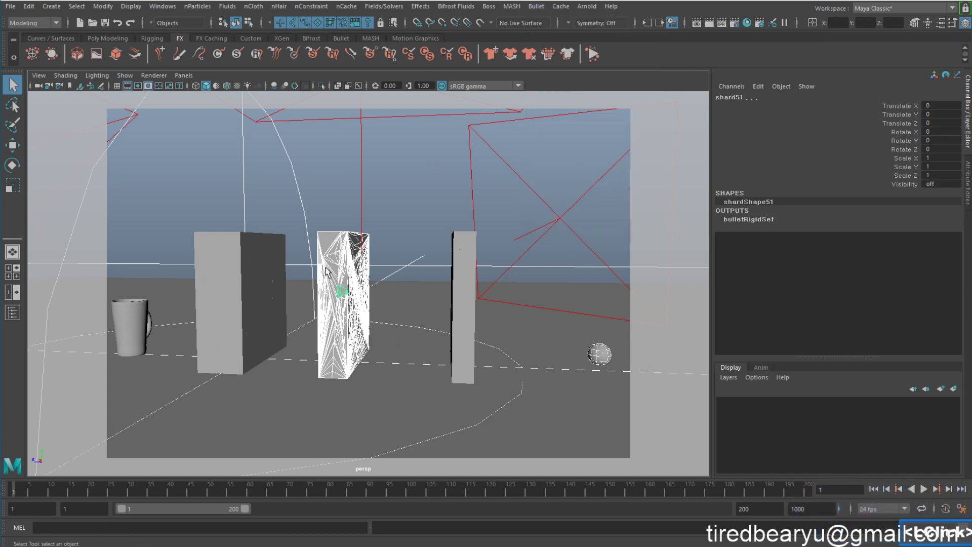
Select only the shards of the wall closest to the mug and create a second Bullet rigid set
click(299, 298)
alt+drag(299, 297, 243, 261)
drag(263, 385, 276, 431)
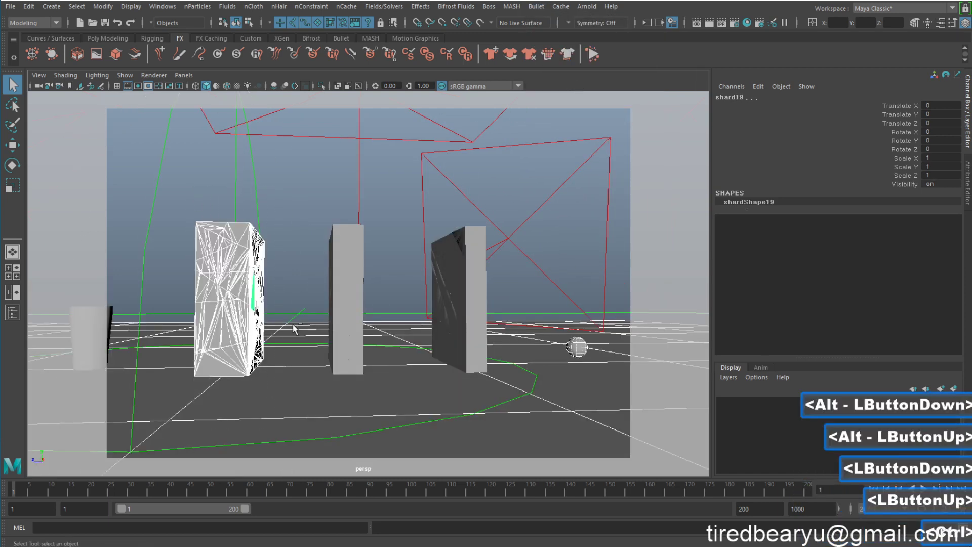
ctrl+drag(293, 222, 398, 464)
alt+drag(458, 300, 566, 265)
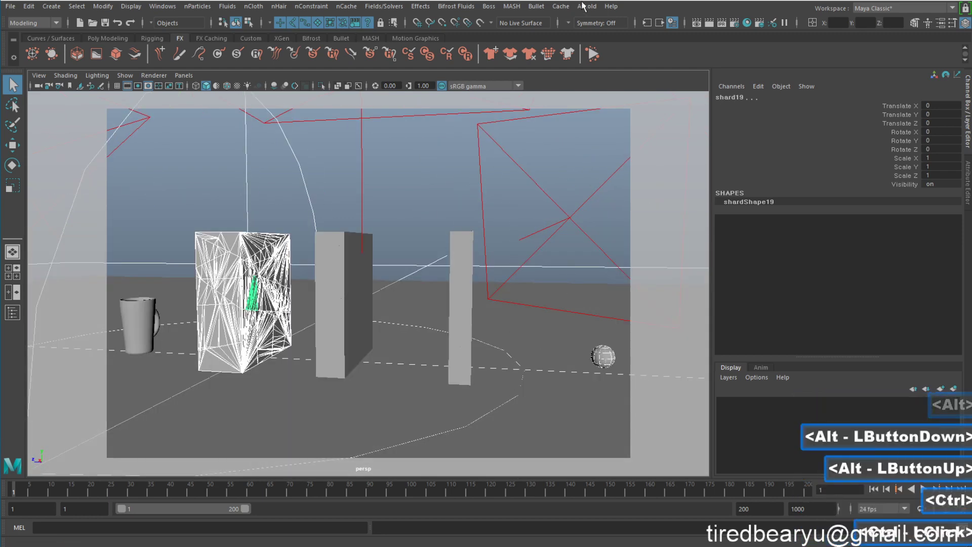
click(560, 6)
mouse_move(536, 6)
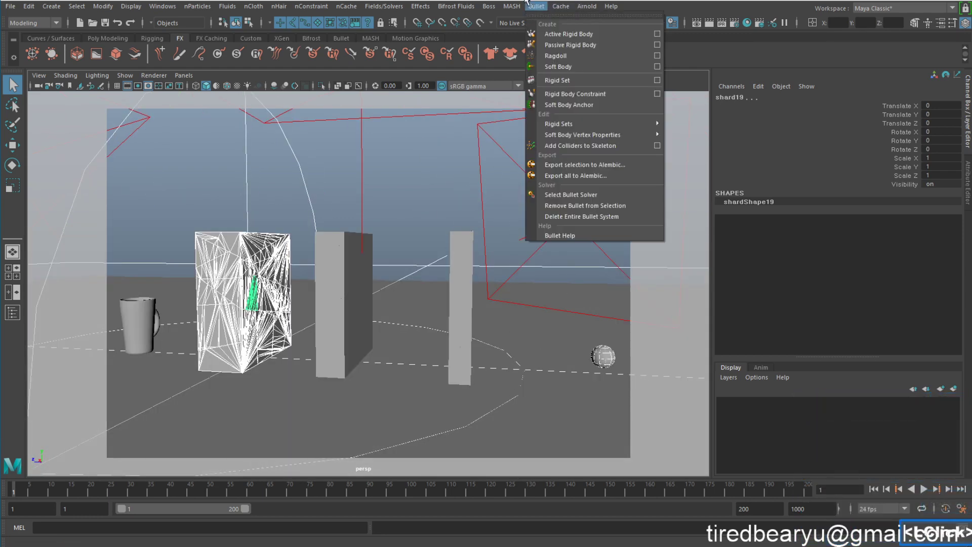
click(572, 80)
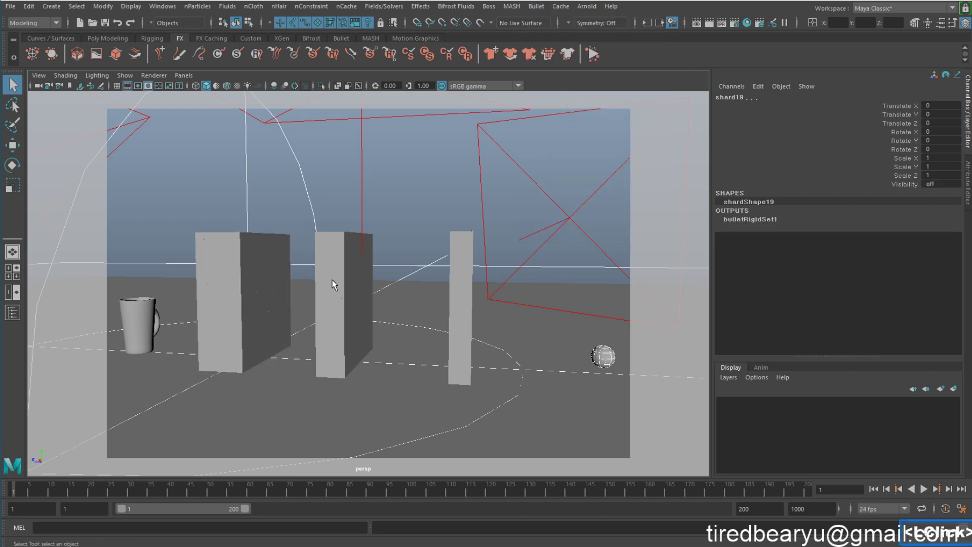
Open the Outliner and compare bulletRigidSetSolved with bulletRigidSet1Solved to identify which wall each one represents
drag(243, 271, 339, 291)
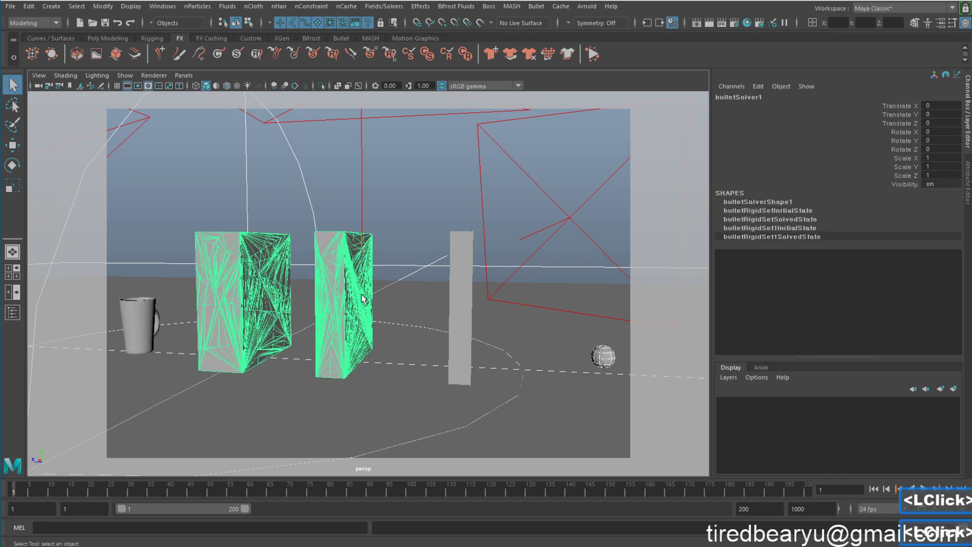
click(13, 311)
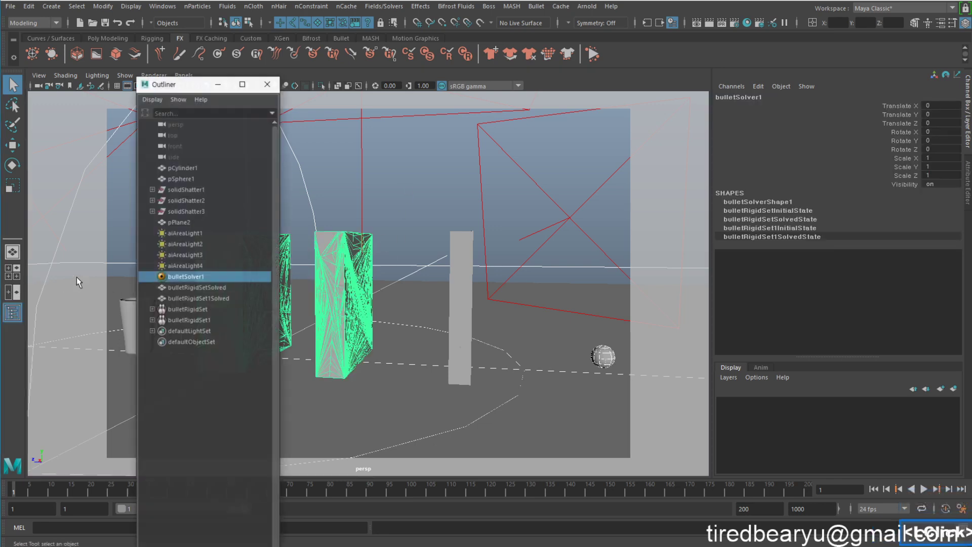
click(198, 288)
drag(217, 78, 94, 57)
click(104, 276)
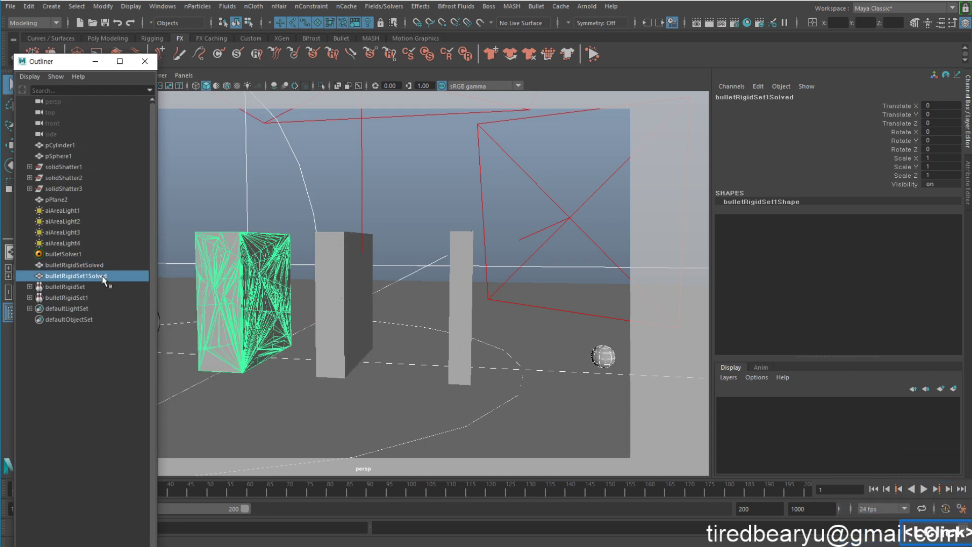
click(101, 264)
click(106, 275)
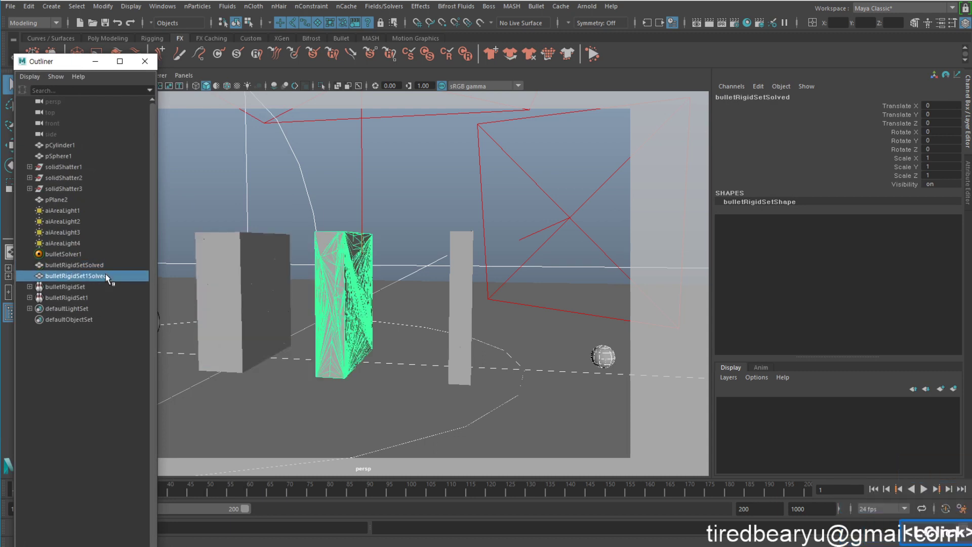
click(104, 265)
click(106, 275)
click(104, 265)
click(109, 277)
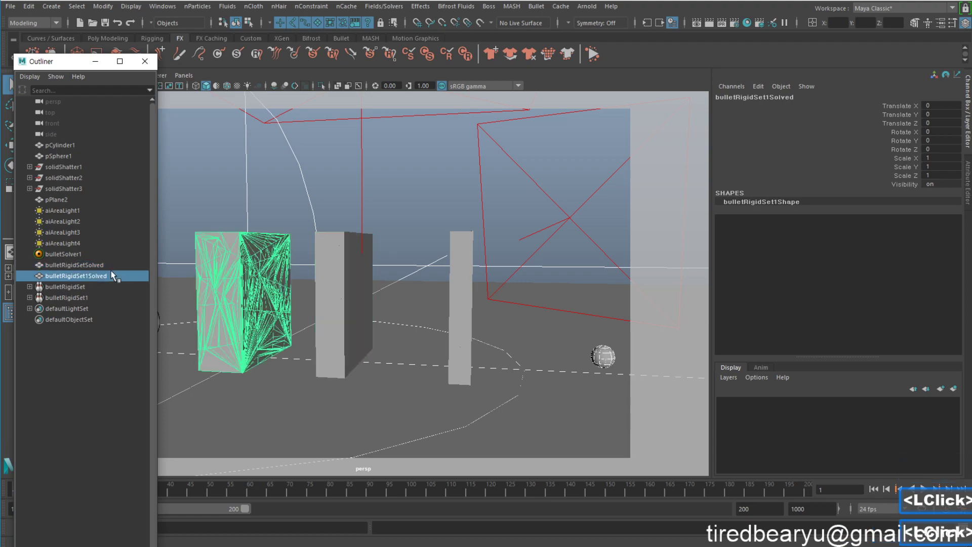
click(104, 265)
Play the simulation to check how the two rigid sets behave with their default settings, and return to the first frame
click(924, 489)
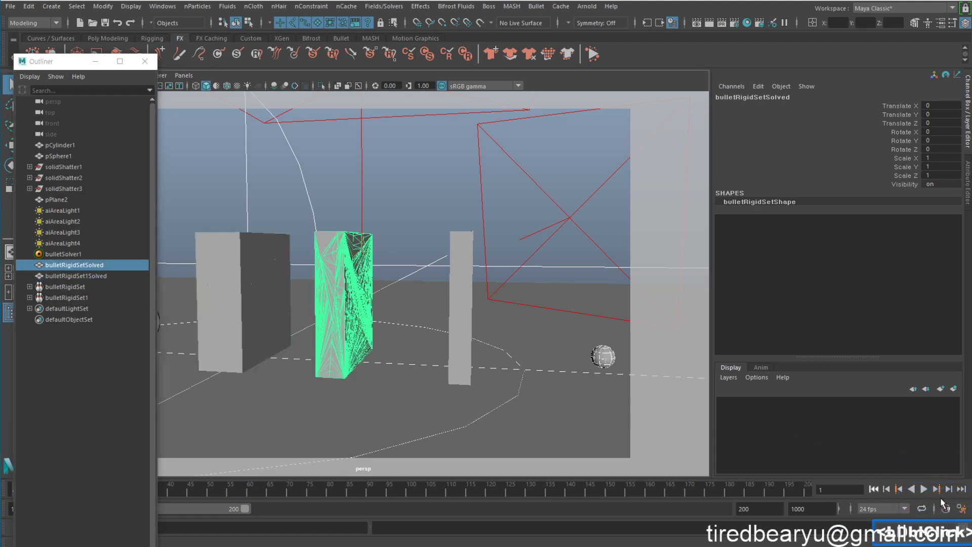
click(925, 489)
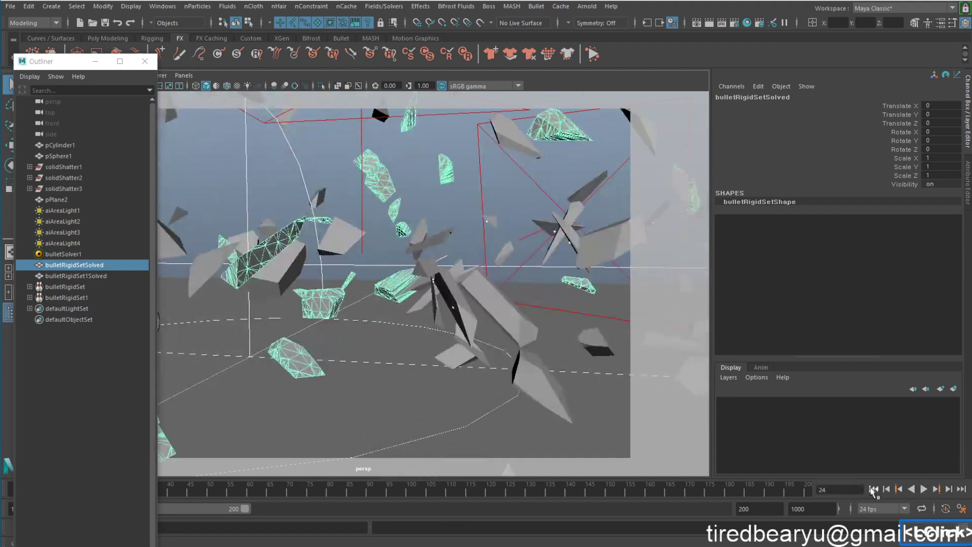
click(876, 489)
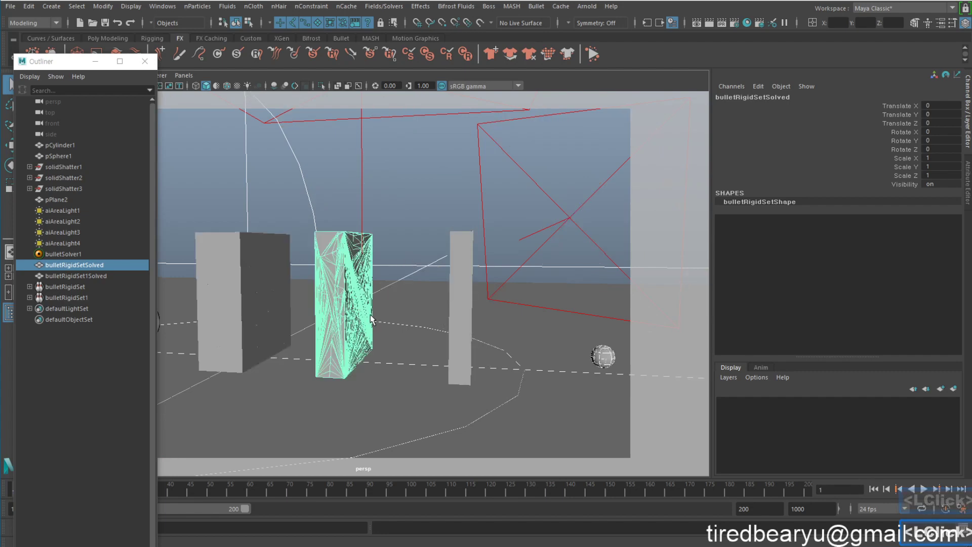
Enable Initially Sleeping in the bulletSolver1 attributes for both bulletRigidSetInitialState and bulletRigidSet1InitialState
click(78, 255)
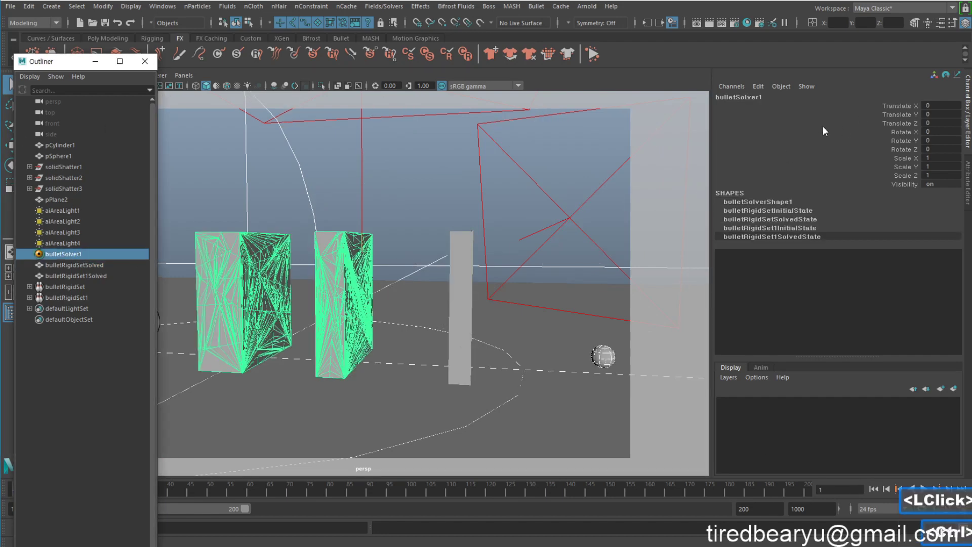
key(ctrl+a)
click(874, 95)
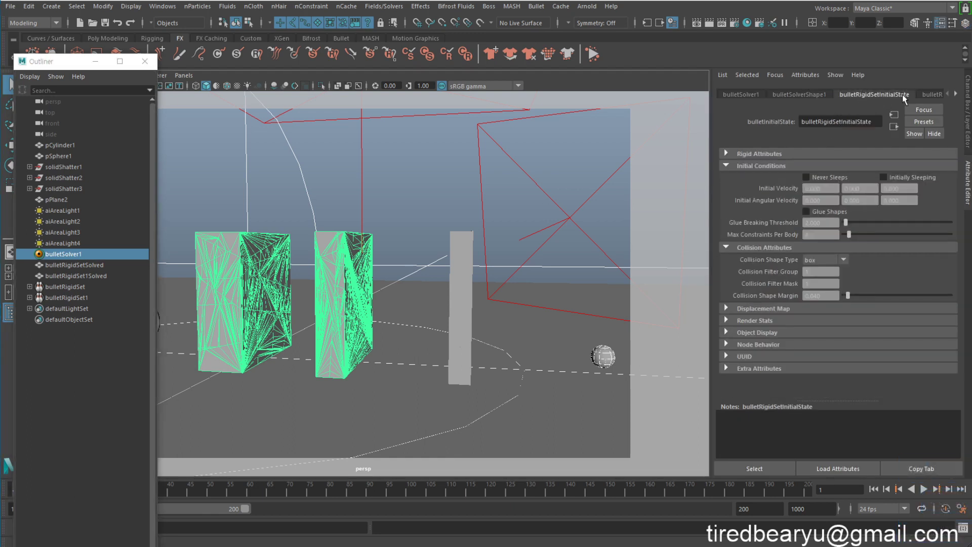
click(956, 94)
click(923, 95)
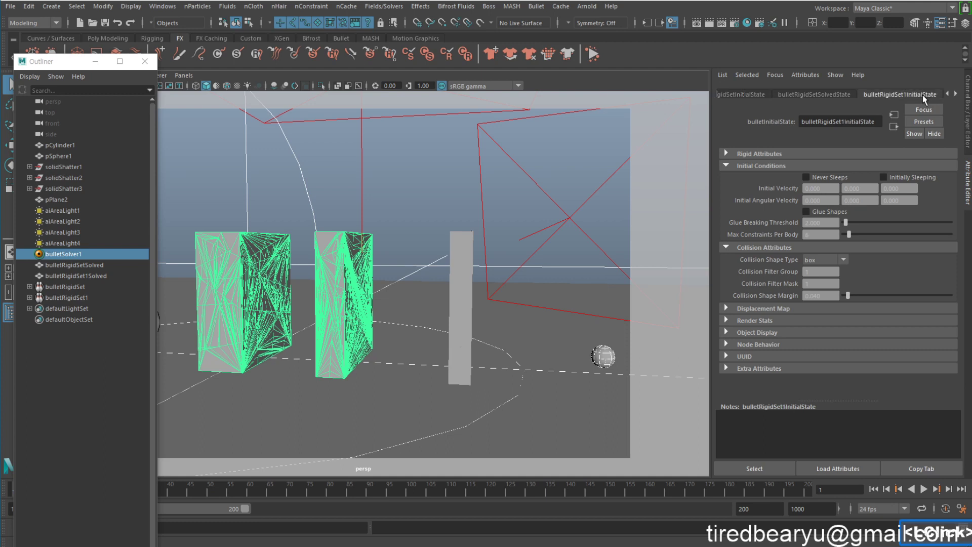
click(756, 95)
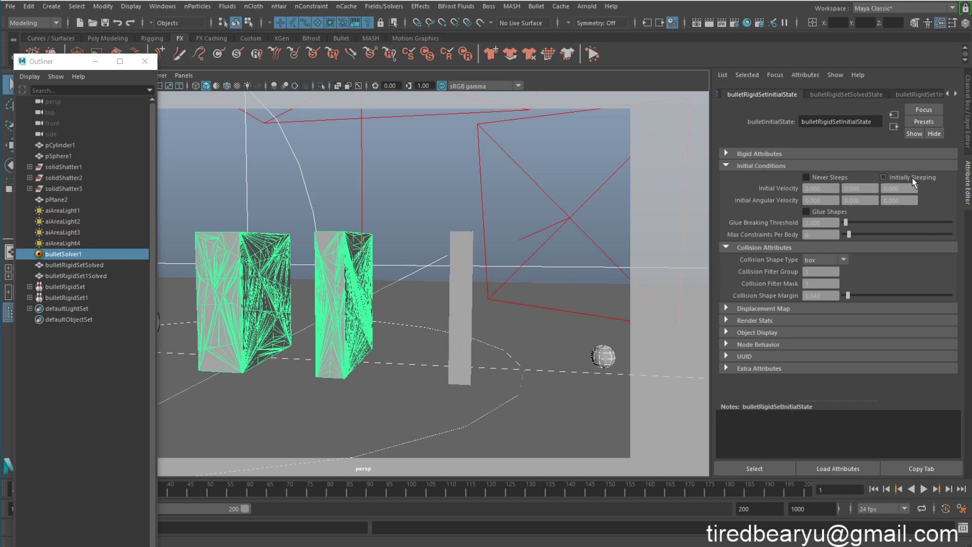
click(883, 177)
click(934, 94)
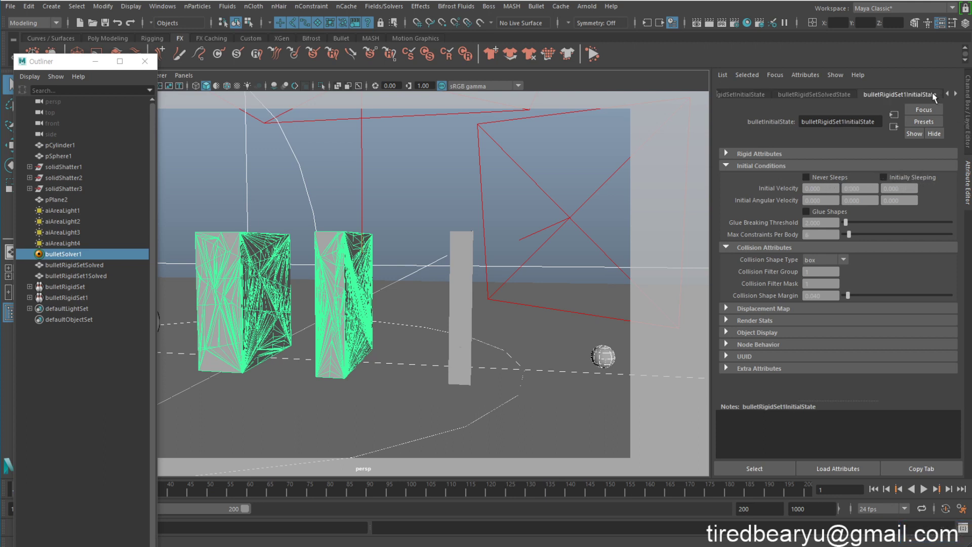
click(911, 178)
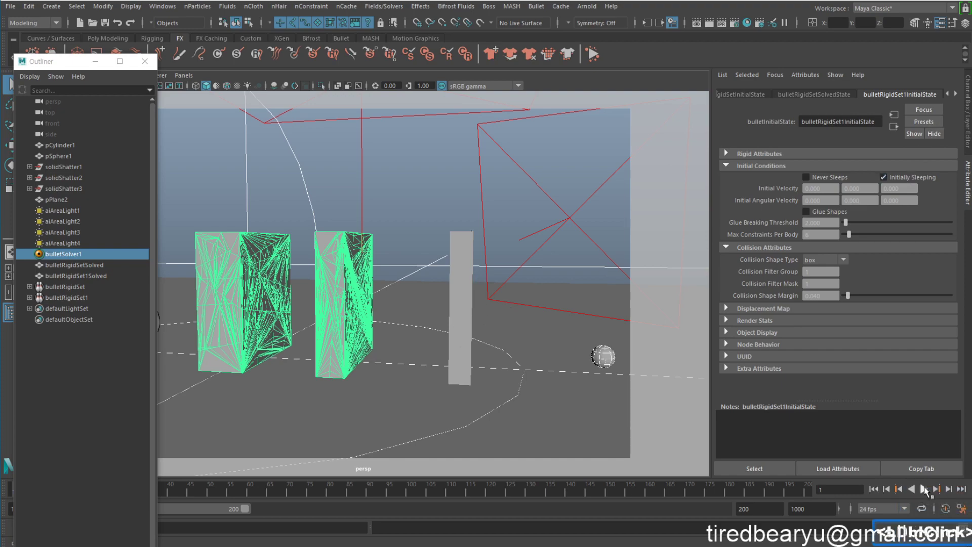
Play the simulation to check how the initially sleeping walls behave, and return to the first frame
click(925, 489)
click(925, 490)
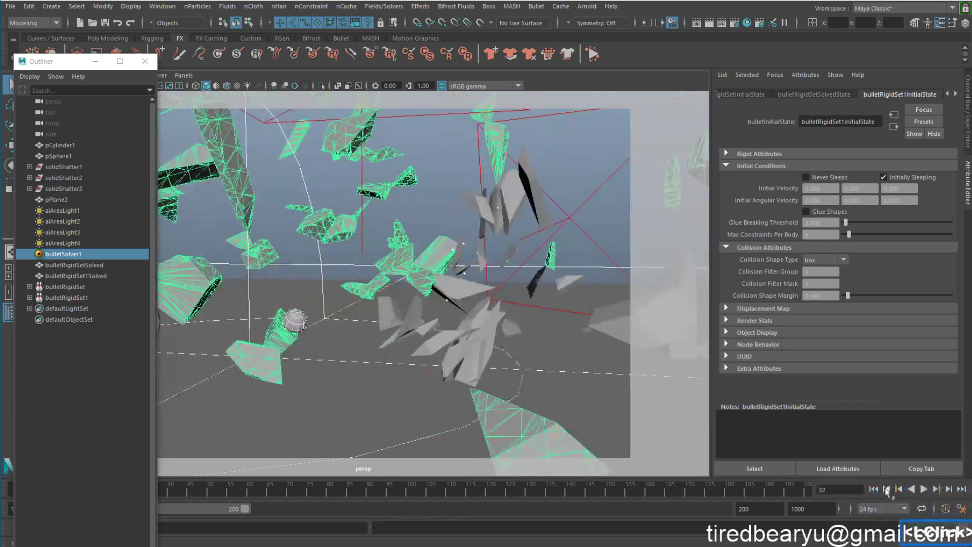
click(874, 489)
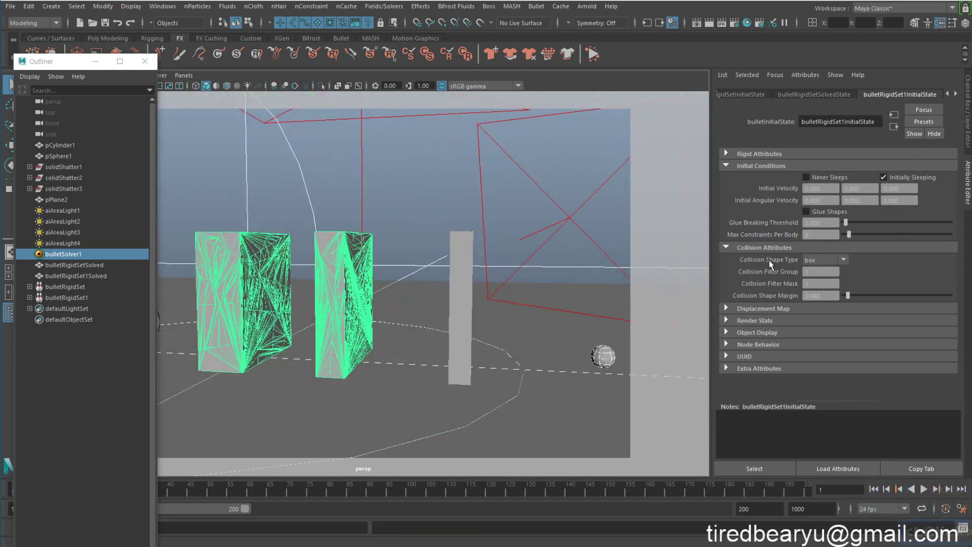
Set the Collision Shape Type to hull for both rigid sets' initial states
click(825, 262)
click(826, 305)
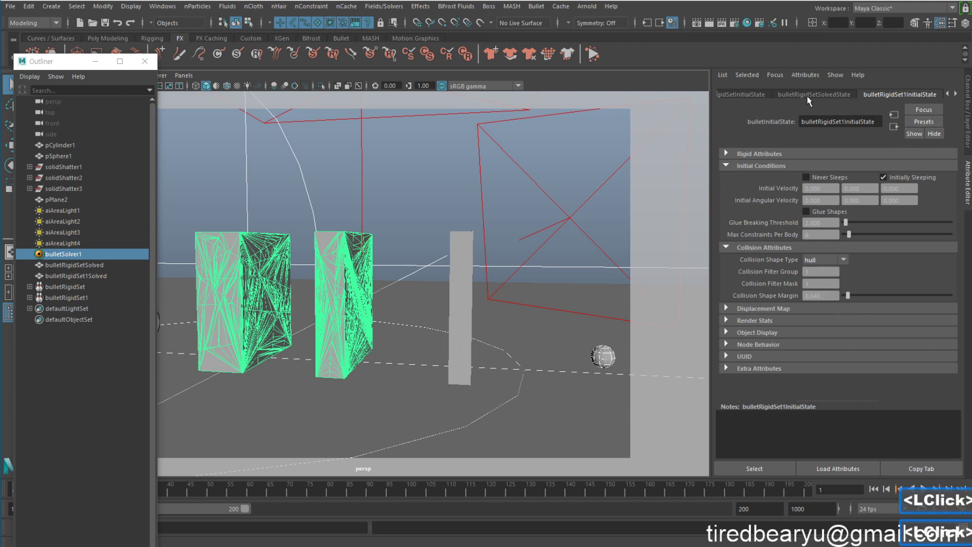
click(757, 95)
click(827, 261)
click(828, 305)
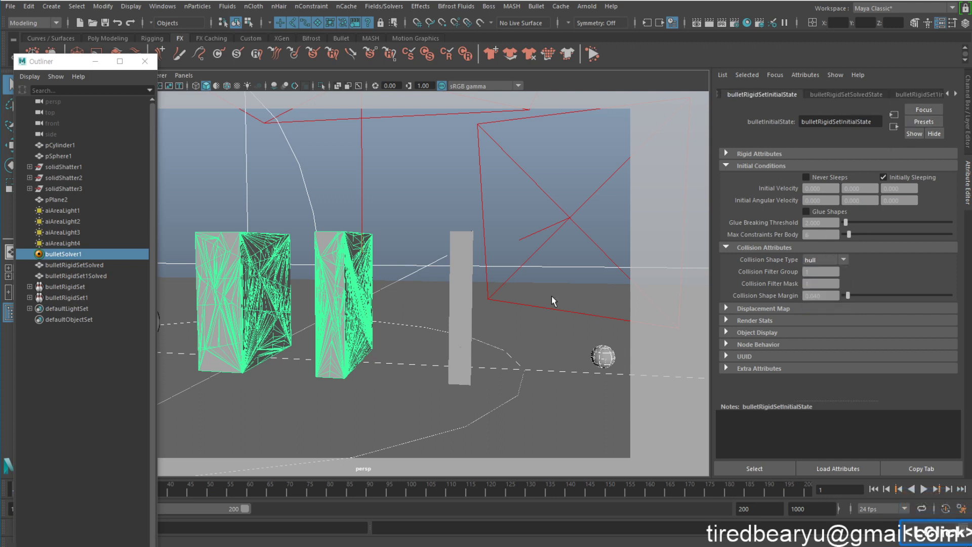
Play the simulation twice, once with the mug in view, to check the hull collision shapes, returning to the first frame each time
double_click(923, 490)
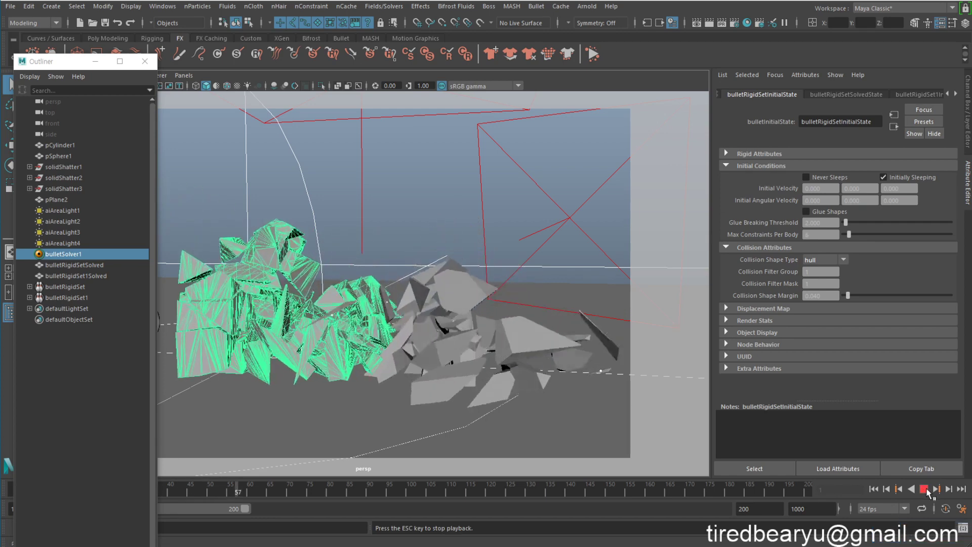
click(925, 489)
click(874, 489)
alt+middle_drag(454, 319, 527, 326)
alt+click(527, 326)
click(925, 489)
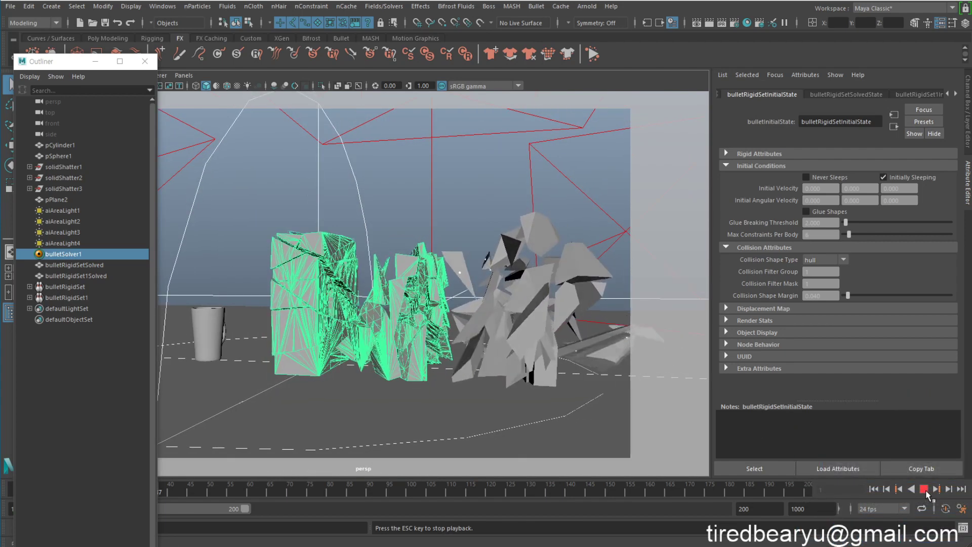
click(924, 489)
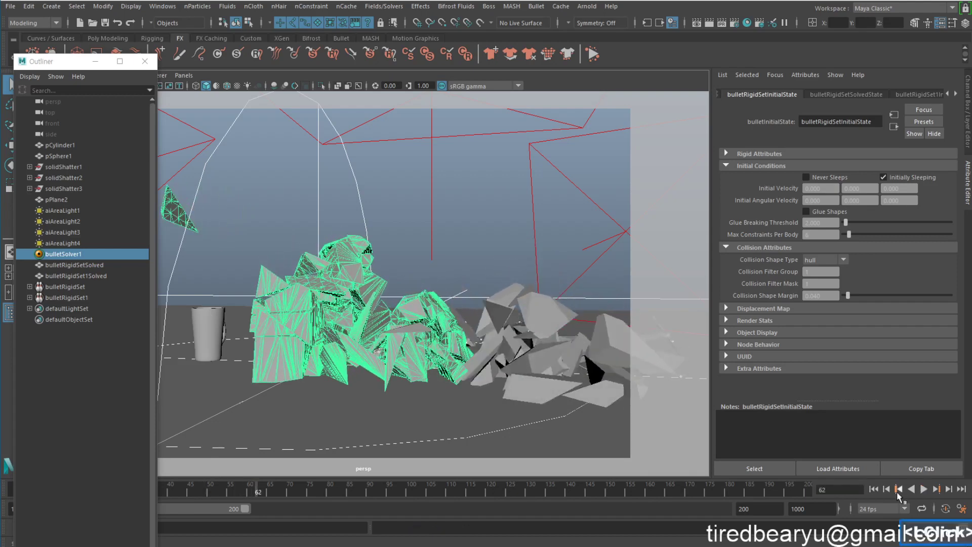
click(875, 489)
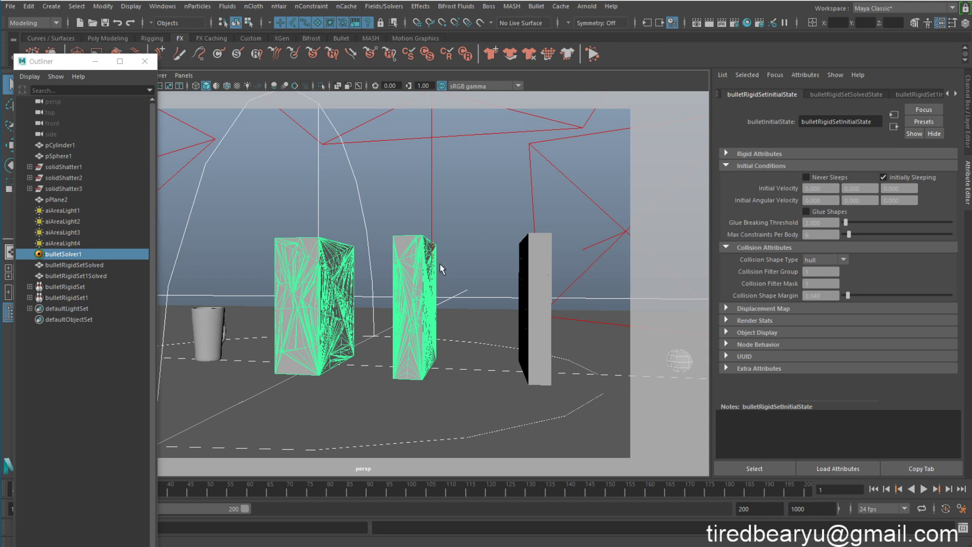
Expand the Rigid Attributes of bulletRigidSetInitialState, replay the simulation to examine the middle wall's breakup, and return to the first frame
click(799, 154)
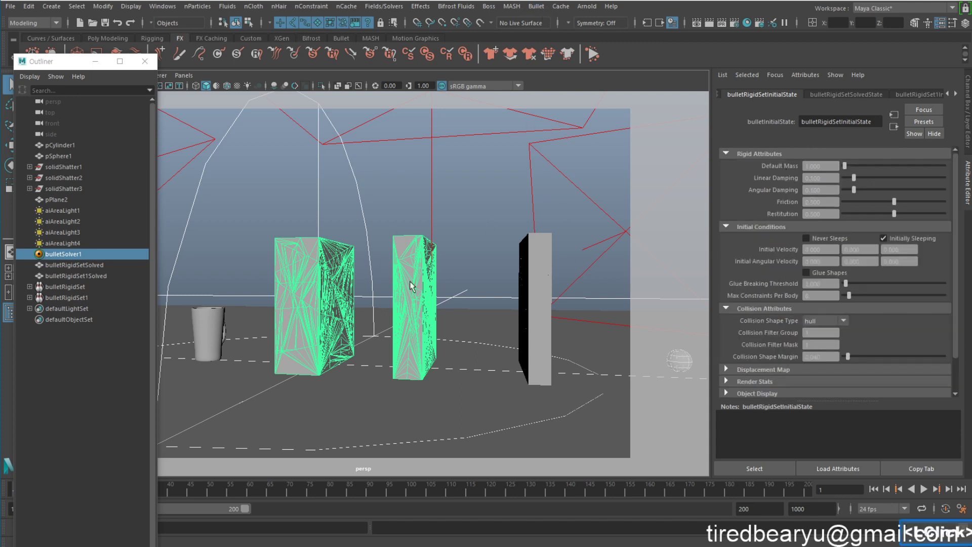
click(508, 244)
click(412, 266)
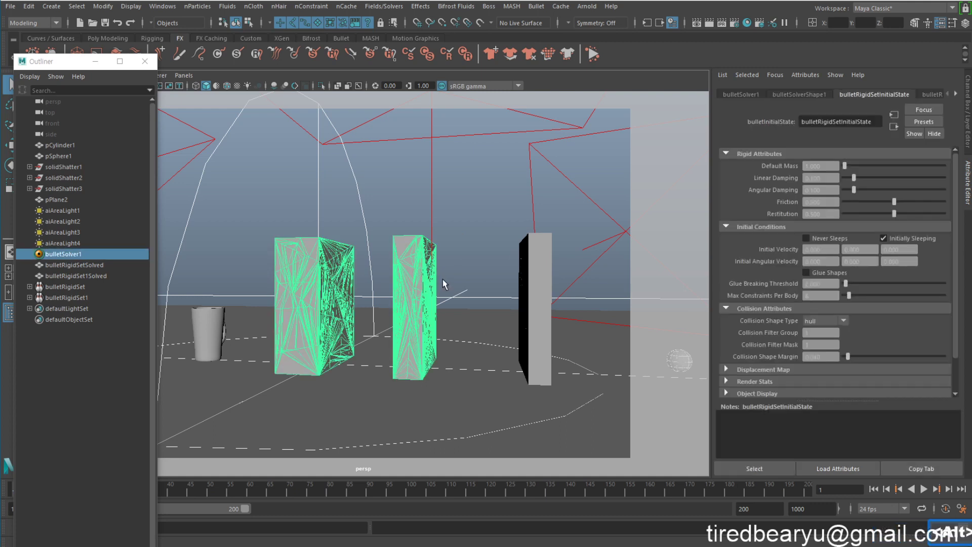
alt+drag(444, 281, 467, 272)
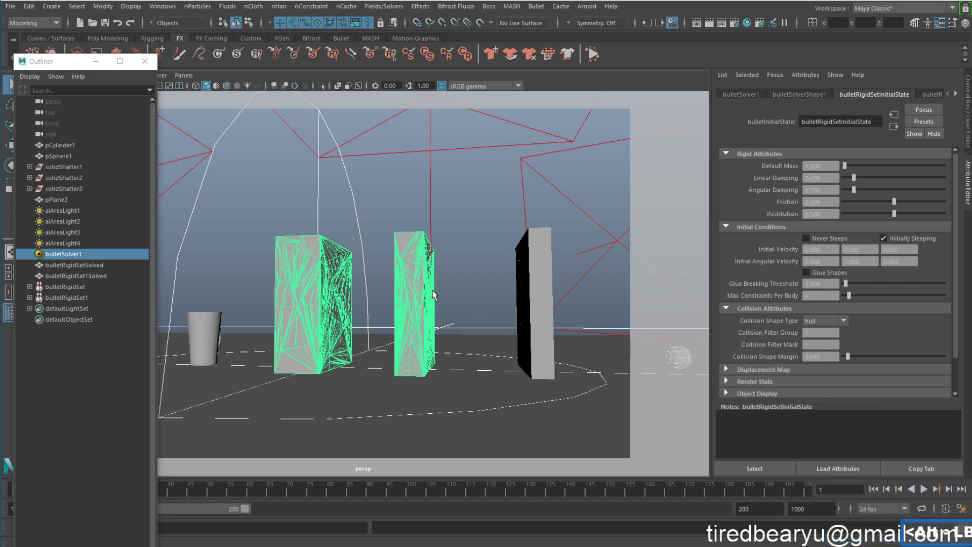
click(874, 489)
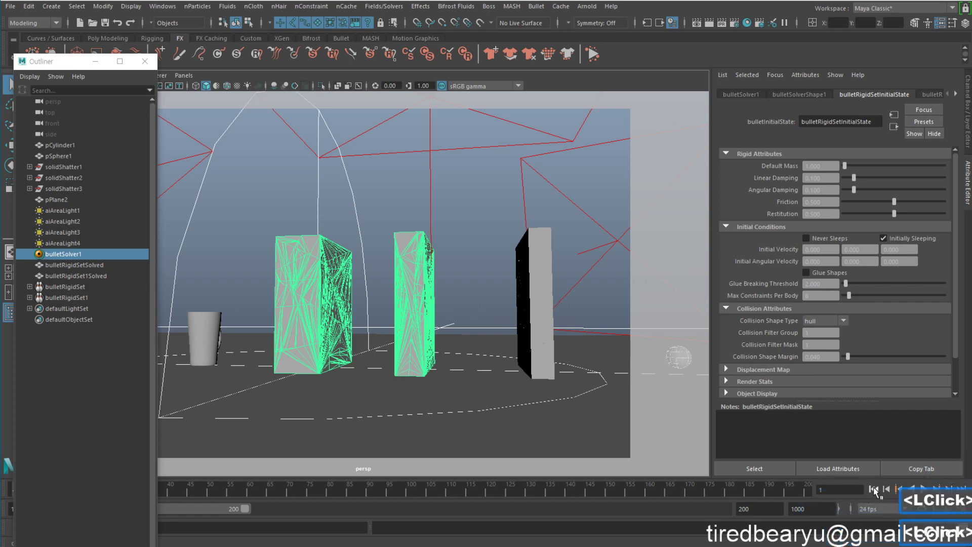
click(924, 489)
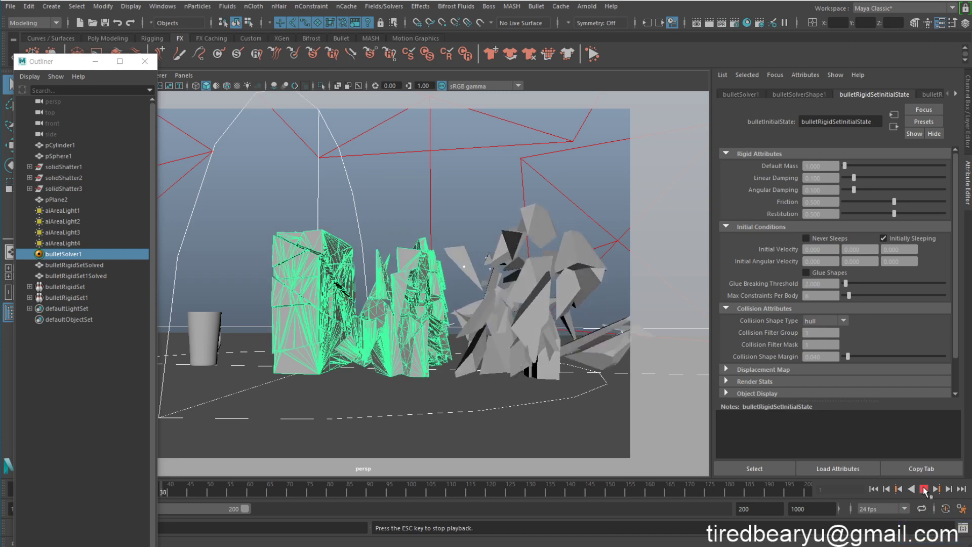
click(923, 490)
click(875, 490)
alt+middle_drag(568, 374, 515, 350)
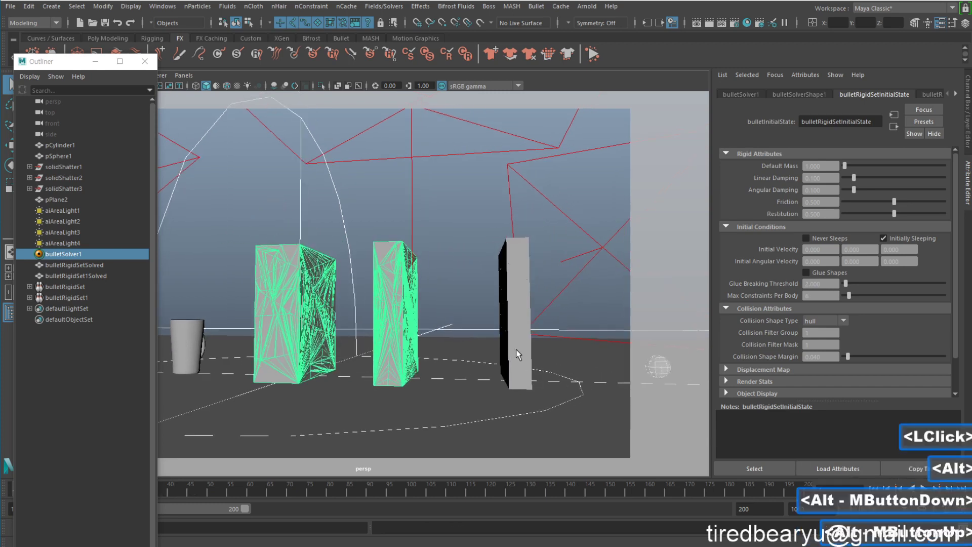
Enable Glue Shapes for the middle wall's rigid set in bulletRigidSetInitialState
click(446, 261)
click(79, 253)
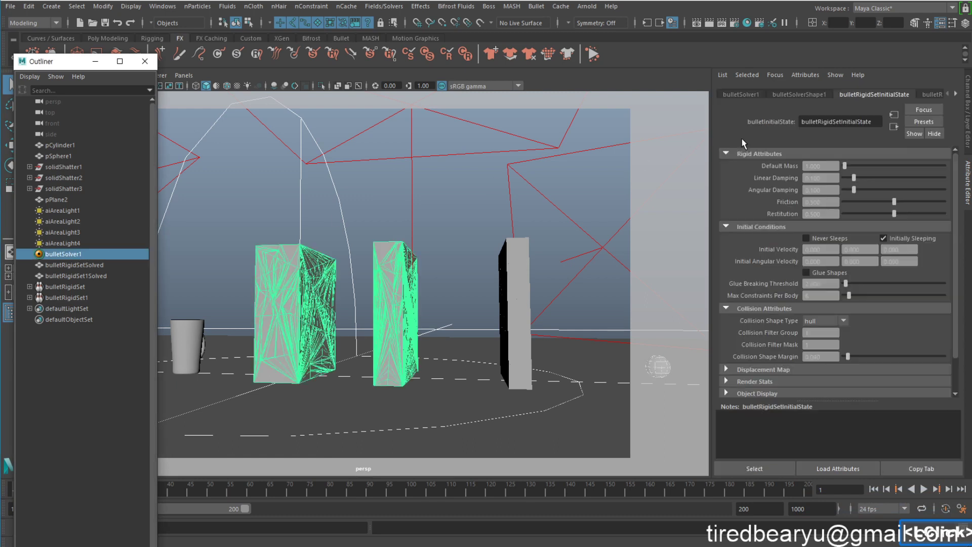
click(830, 274)
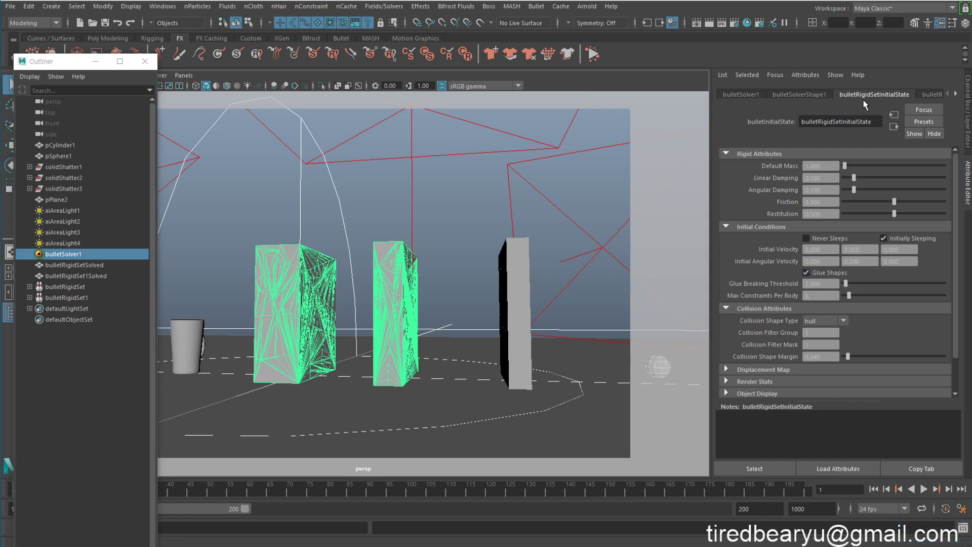
Select bulletRigidSetSolved and play the simulation to check how the glued middle wall breaks, returning to the first frame
click(88, 265)
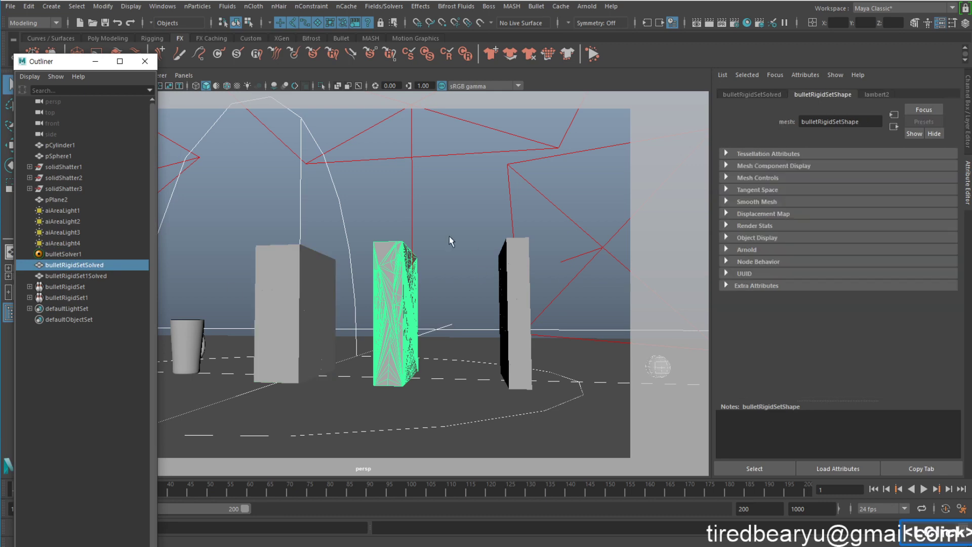
click(874, 489)
click(925, 489)
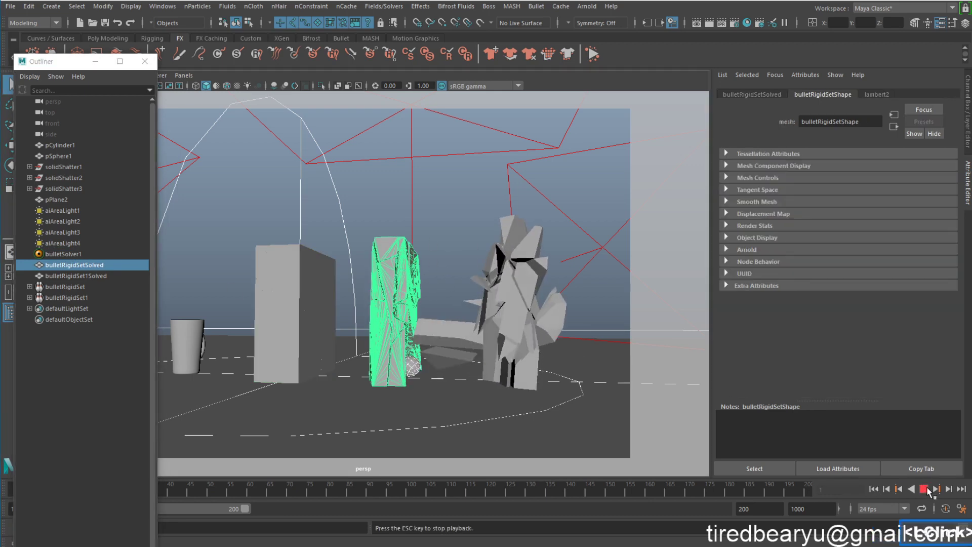
click(925, 489)
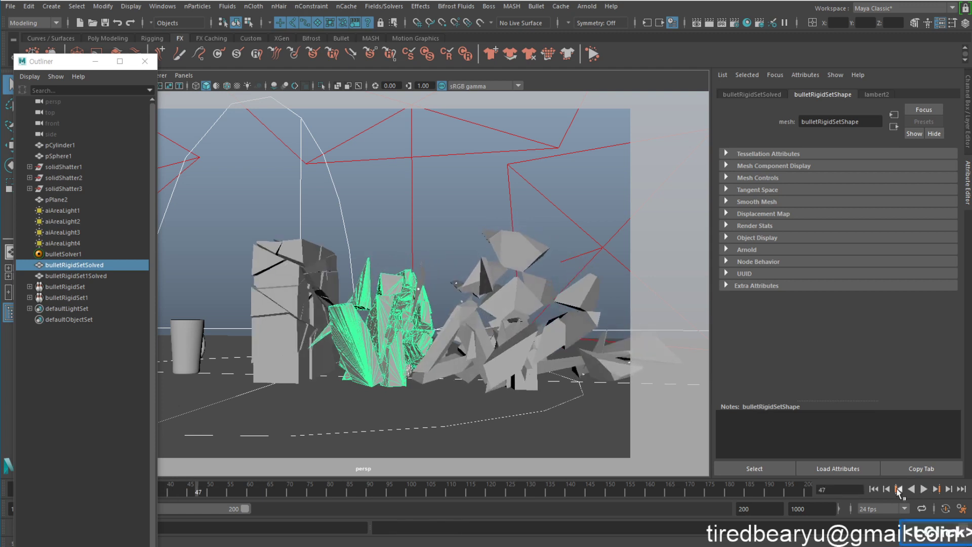
click(874, 489)
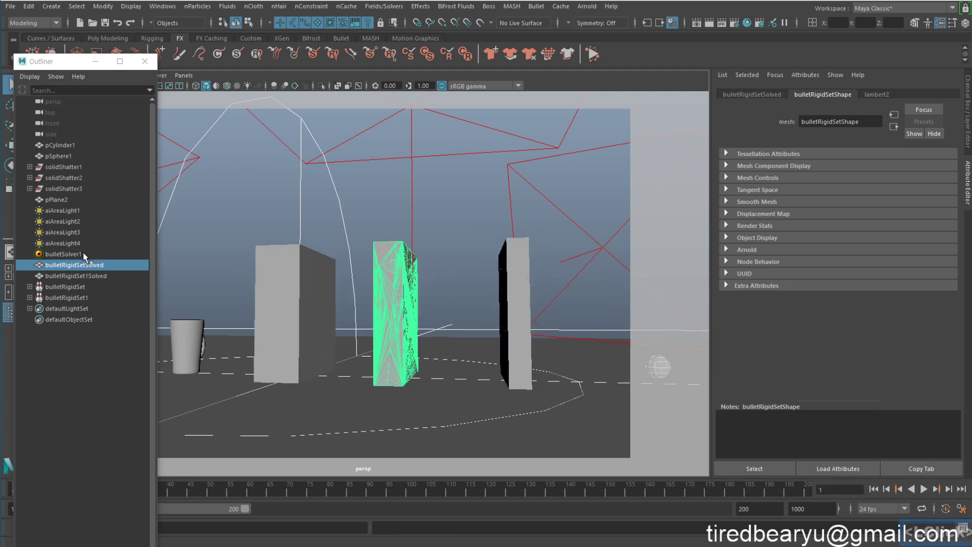
Set the Glue Breaking Threshold of bulletRigidSetInitialState to 50
click(64, 254)
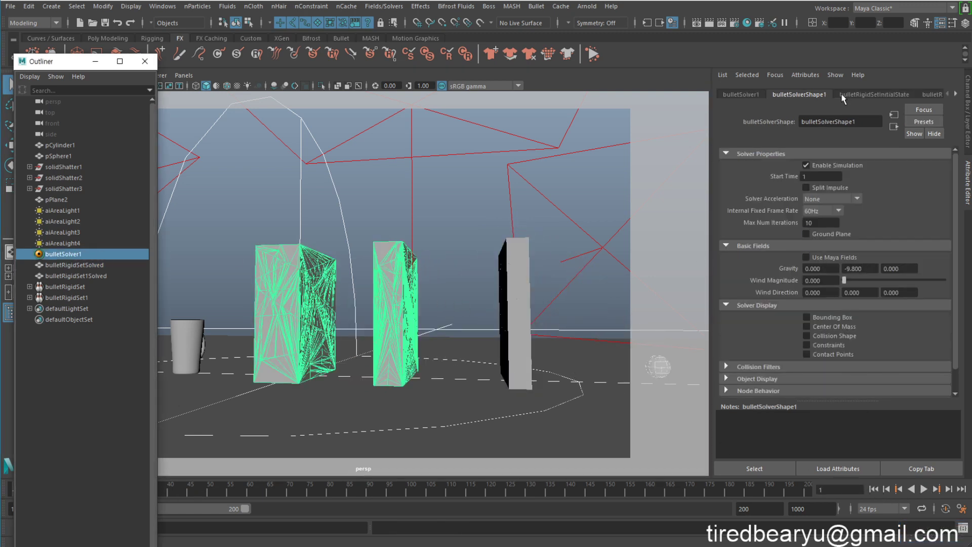
click(871, 95)
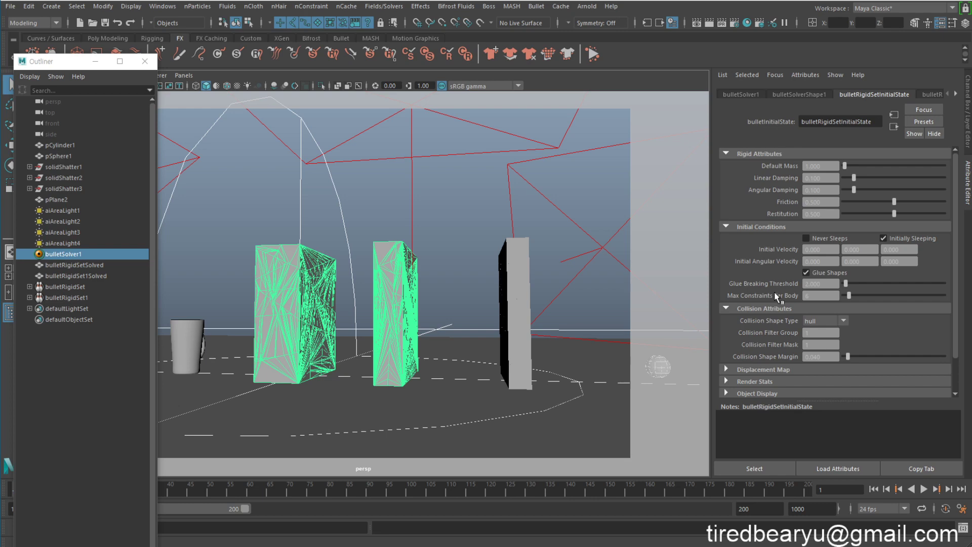
click(829, 283)
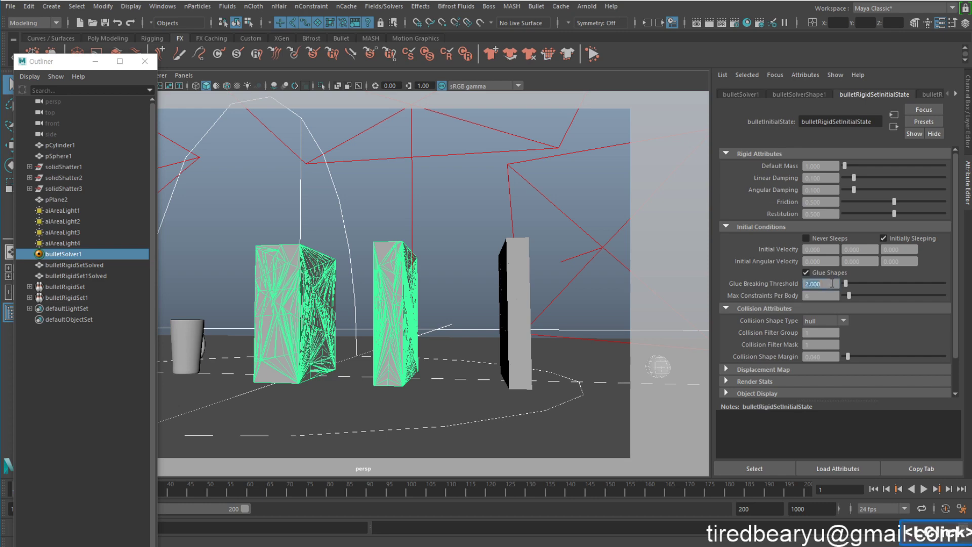
text(50)
key(Return)
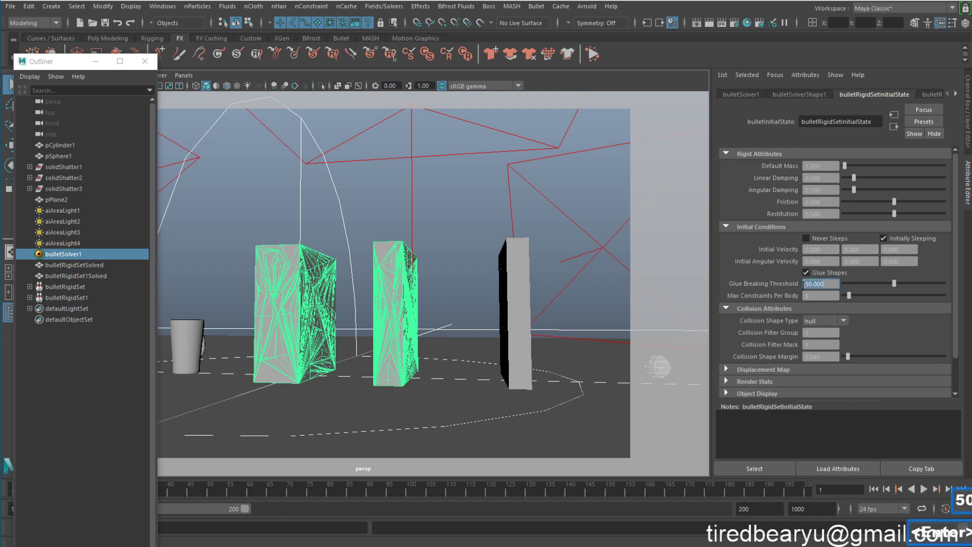
Play the simulation twice from the first frame to judge the middle wall's resistance to the ball
click(874, 489)
click(924, 488)
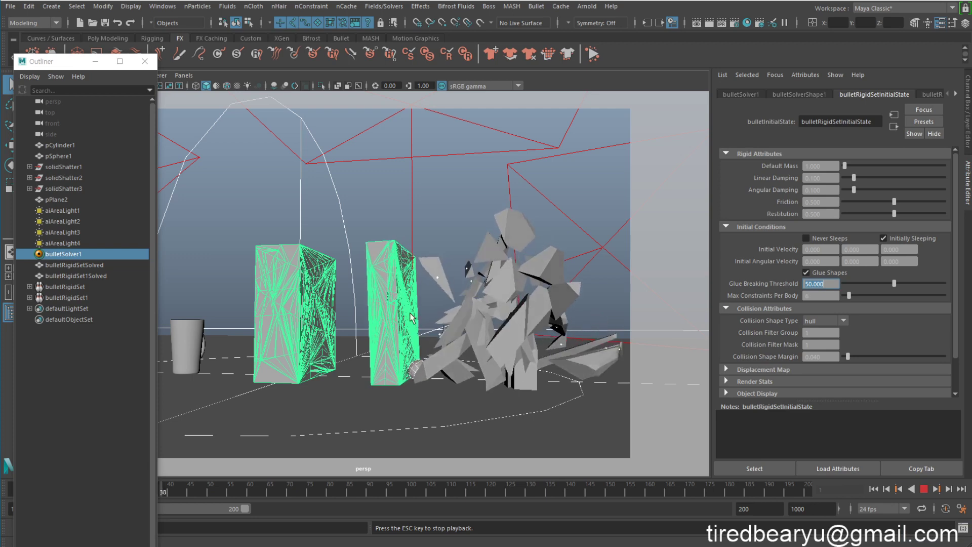
click(923, 489)
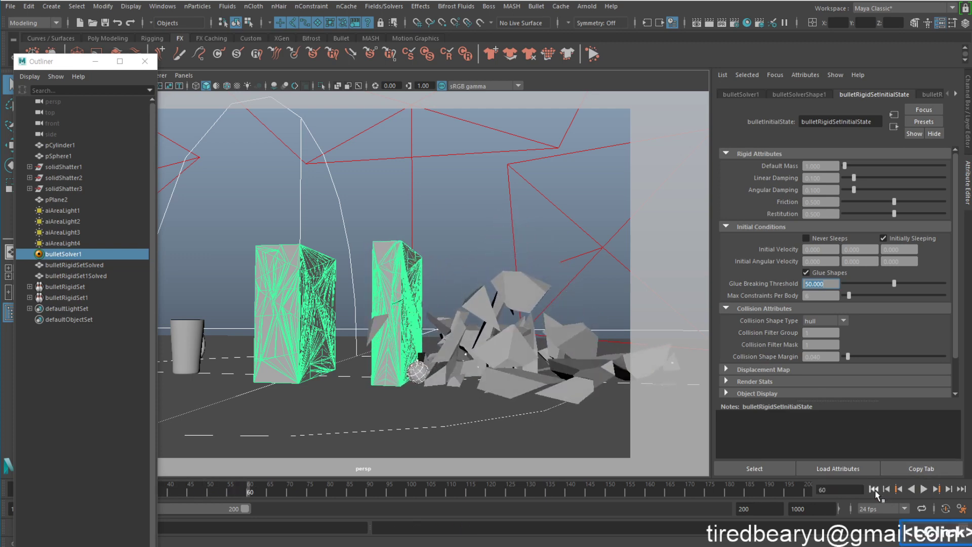
click(875, 489)
click(923, 489)
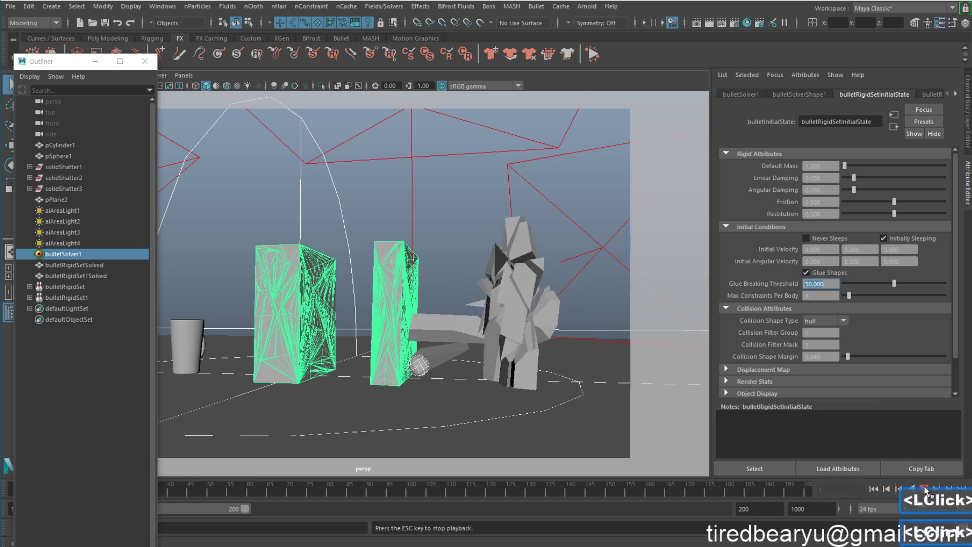
click(924, 489)
Set the Glue Breaking Threshold of bulletRigidSetInitialState to 20 and return to the first frame
click(829, 285)
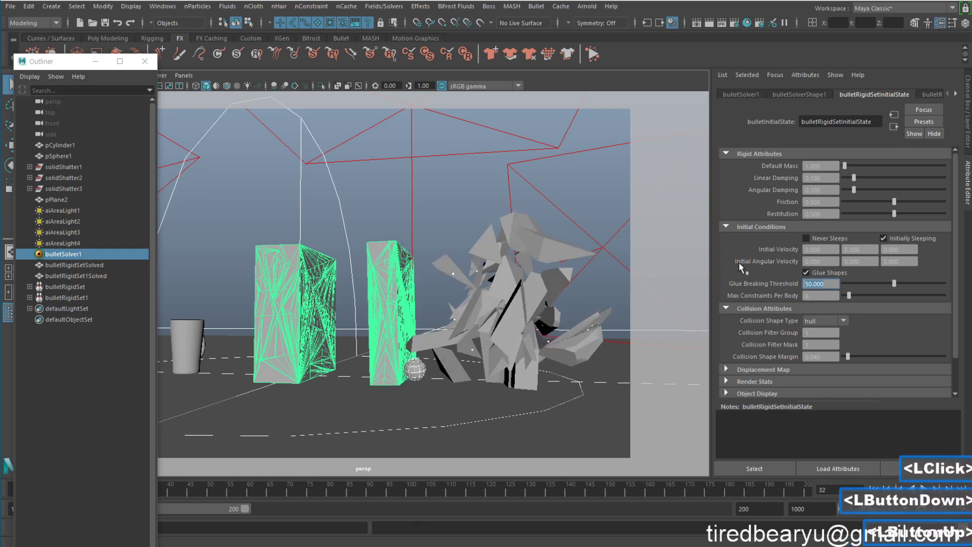
text(20)
key(Return)
click(875, 489)
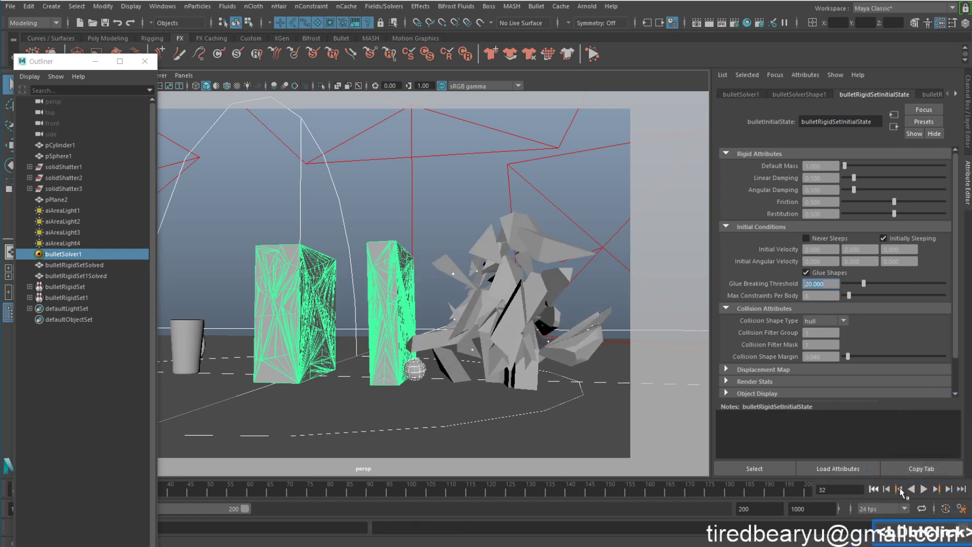
Play the simulation and inspect from close up how the glued middle wall reacts to the ball
click(925, 489)
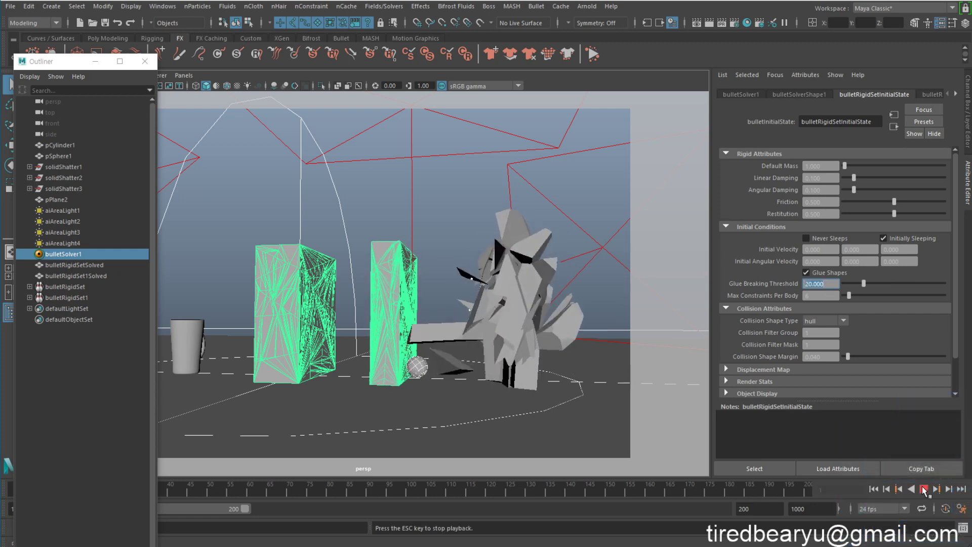
alt+drag(640, 403, 446, 343)
alt+right_drag(446, 343, 476, 336)
alt+click(502, 289)
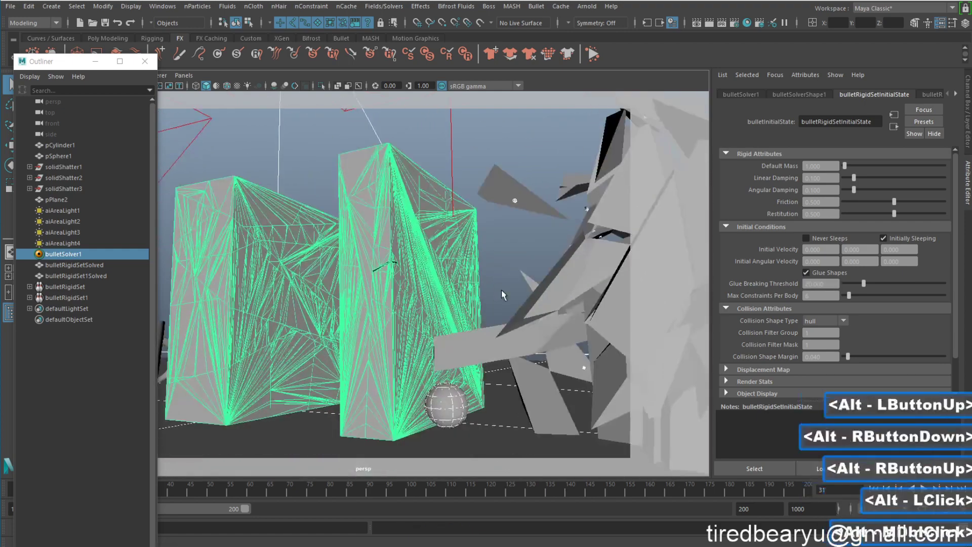
alt+middle_click(501, 289)
alt+middle_click(502, 289)
Set the Glue Breaking Threshold of bulletRigidSetInitialState to 10 and test it by playing the simulation, returning to the first frame
click(828, 283)
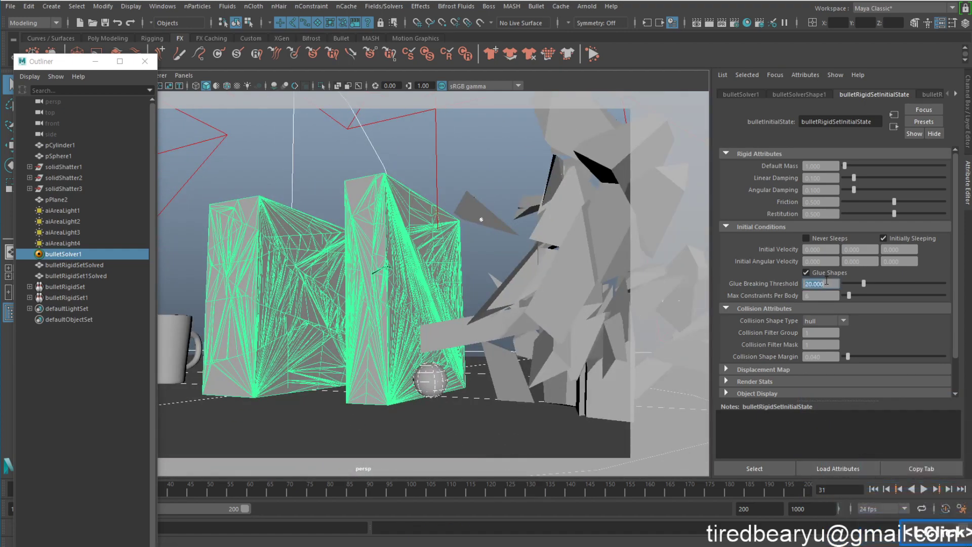
text(10)
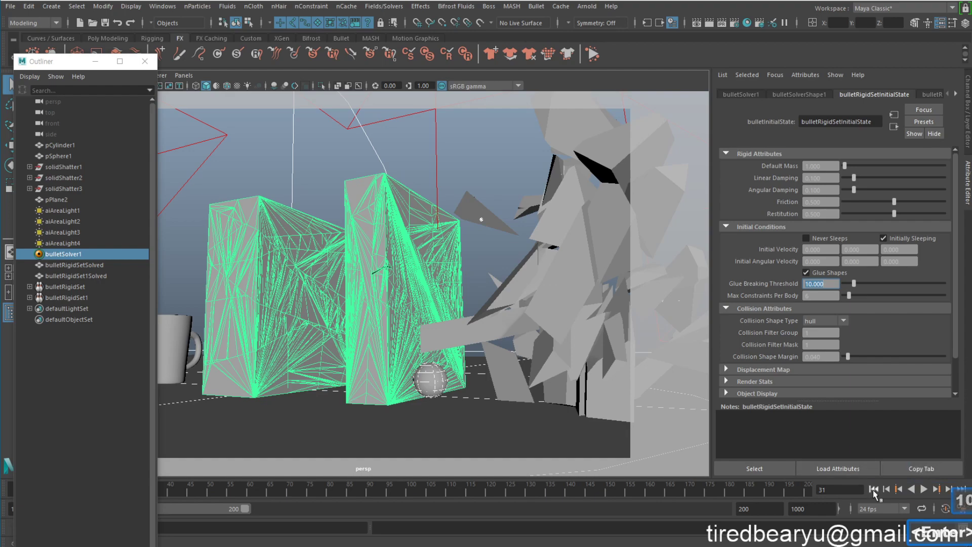
key(Return)
click(925, 489)
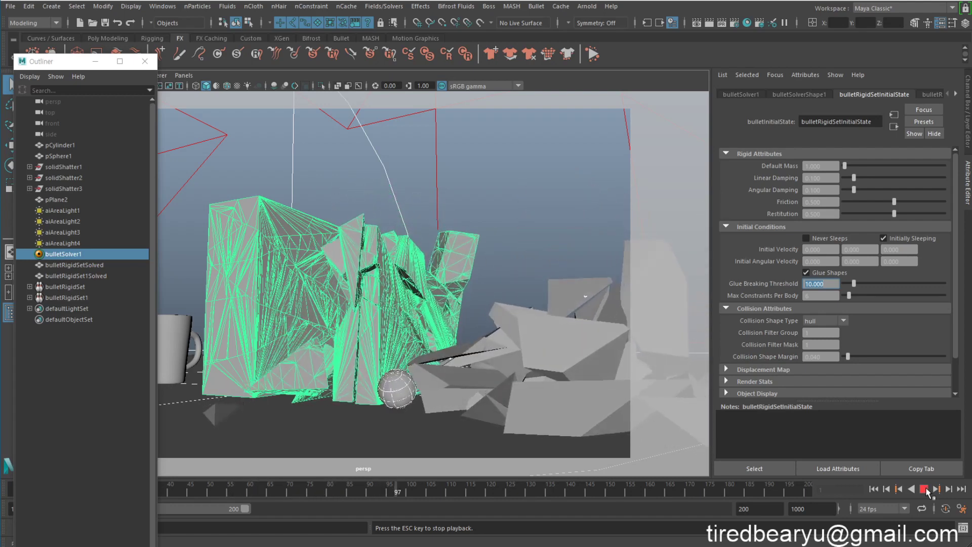
click(924, 489)
click(873, 490)
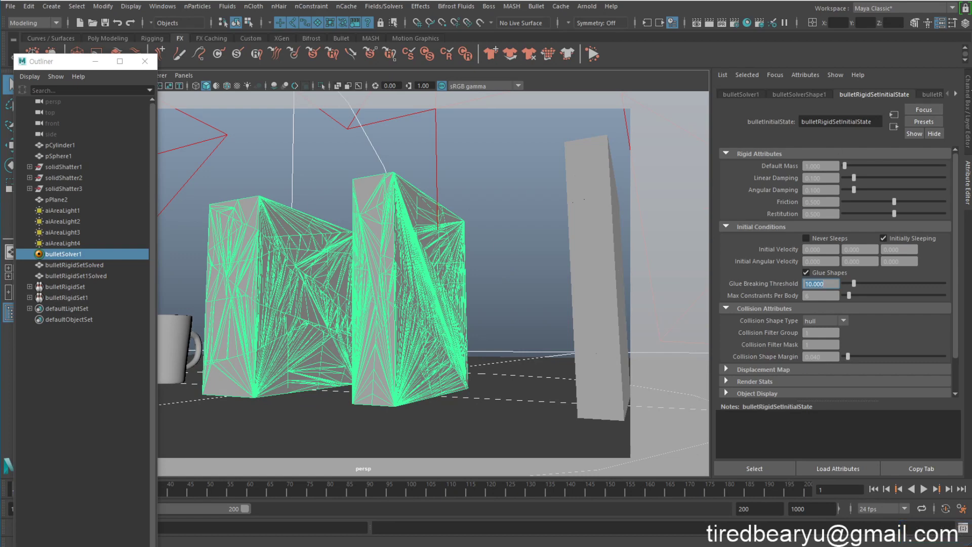
Enable Glue Shapes on bulletRigidSet1InitialState and set its Glue Breaking Threshold to 20
click(956, 94)
click(886, 95)
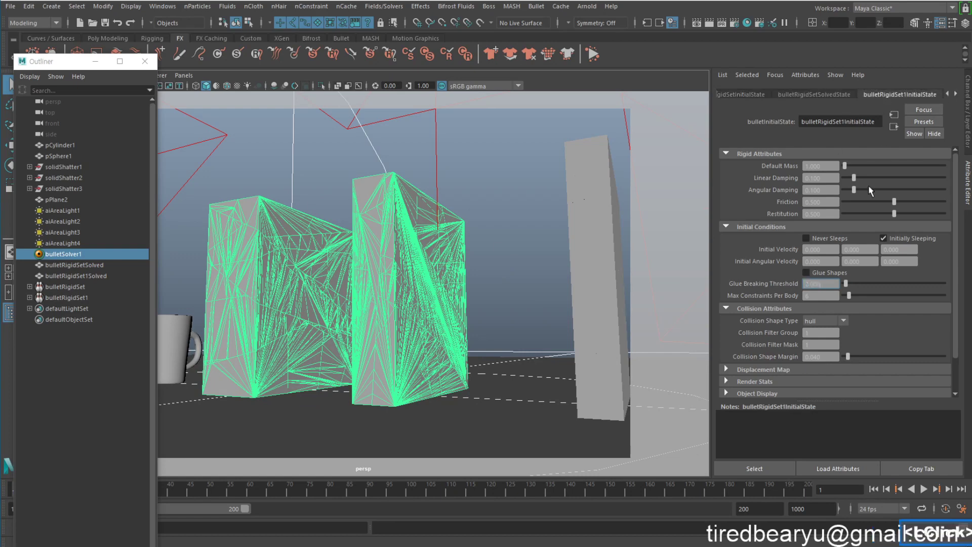
click(807, 272)
double_click(809, 283)
text(20)
key(Return)
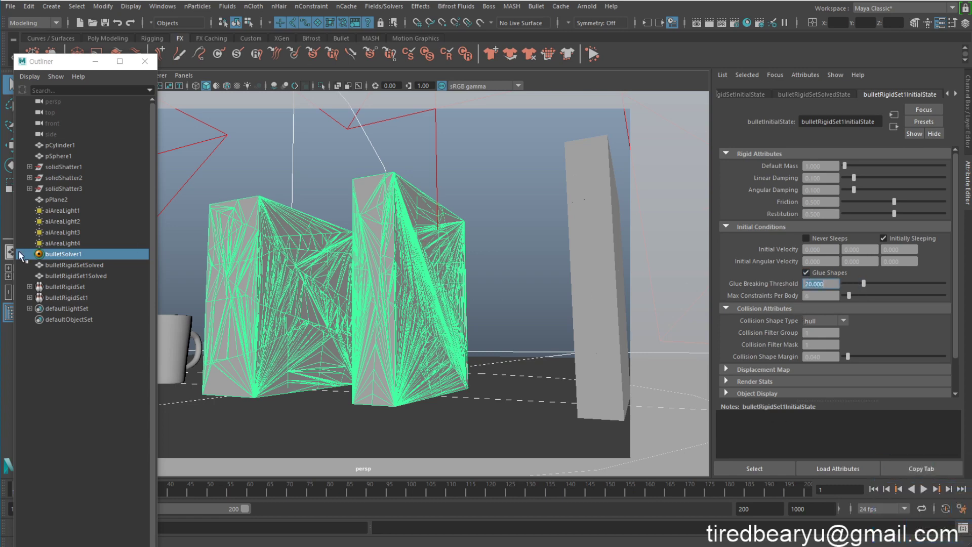
Set the Initial Velocity Z of pSphere1's rigid body to 200
click(61, 265)
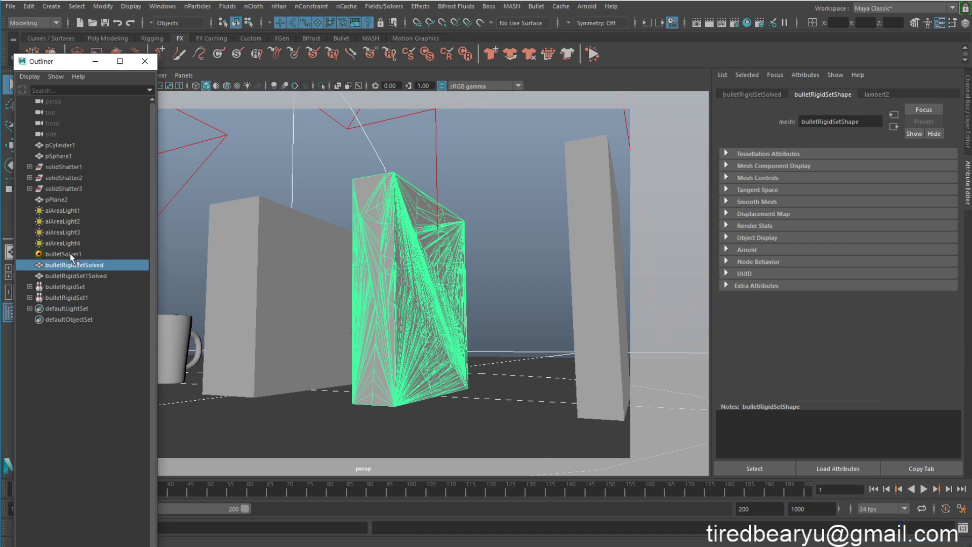
click(70, 157)
alt+scroll(503, 253, down, 3)
alt+scroll(477, 255, up, 4)
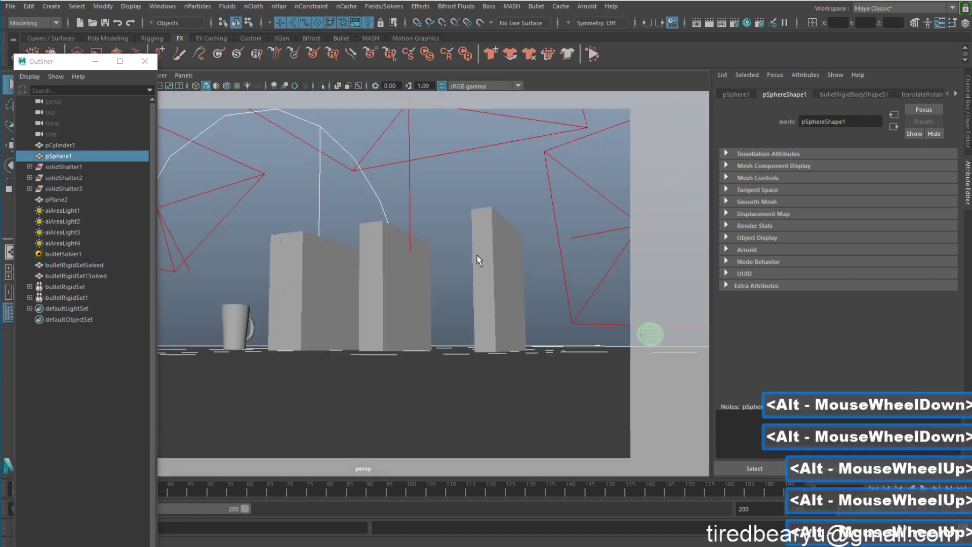
alt+drag(515, 259, 557, 263)
click(968, 116)
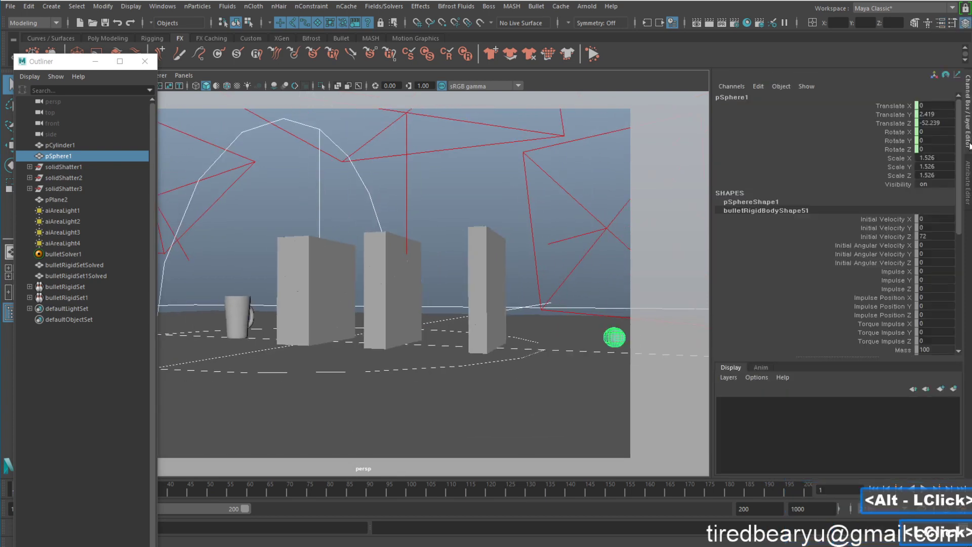
click(929, 237)
text(200)
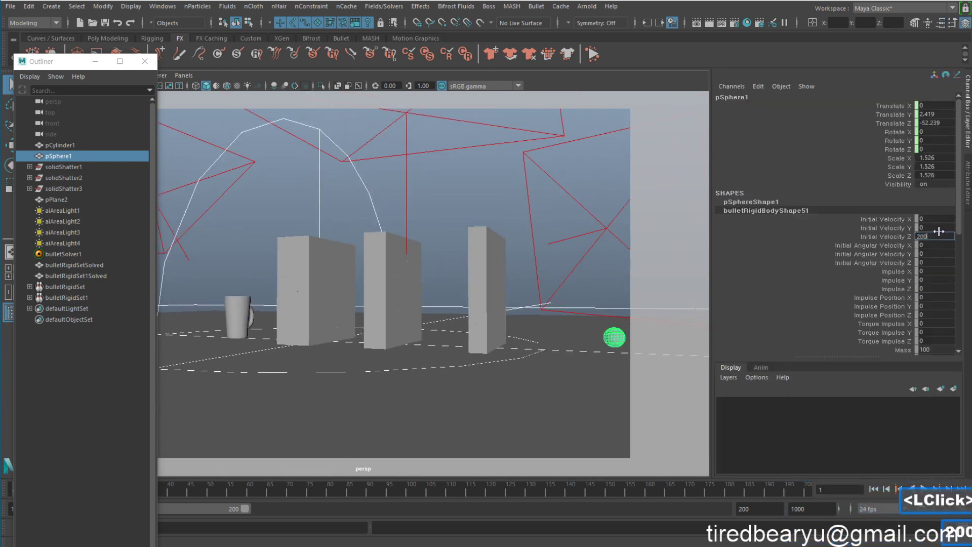
key(Return)
Play the simulation with the faster ball and inspect the debris of the first two walls up close
alt+drag(547, 271, 555, 269)
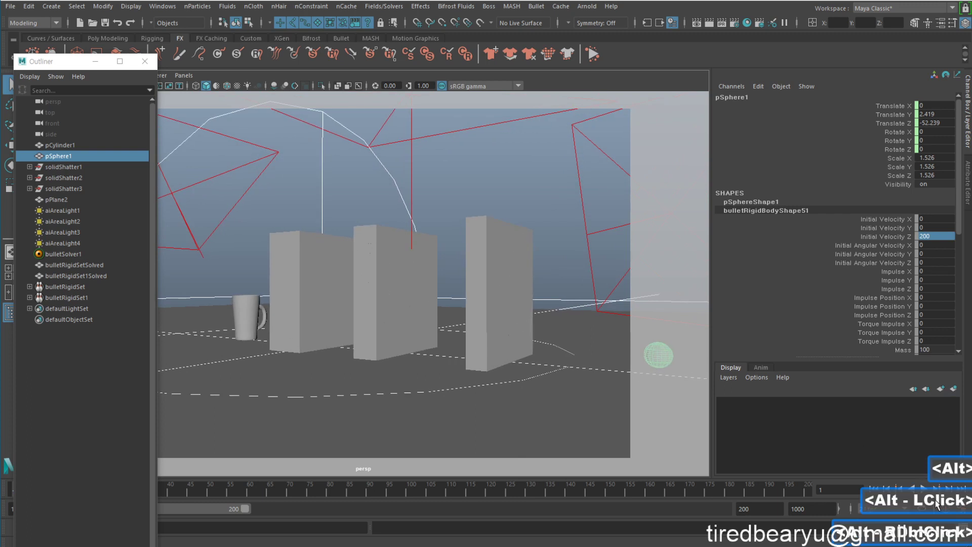
click(923, 488)
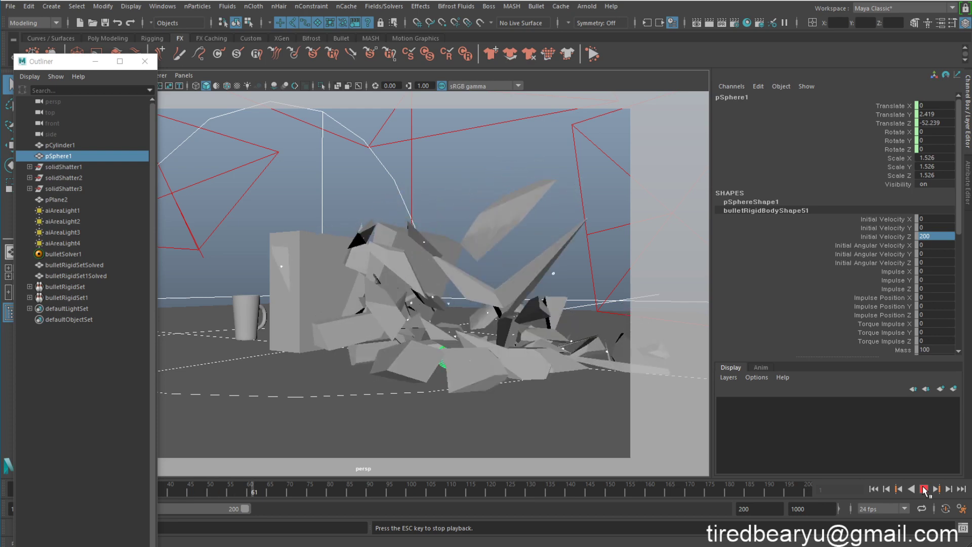
click(925, 489)
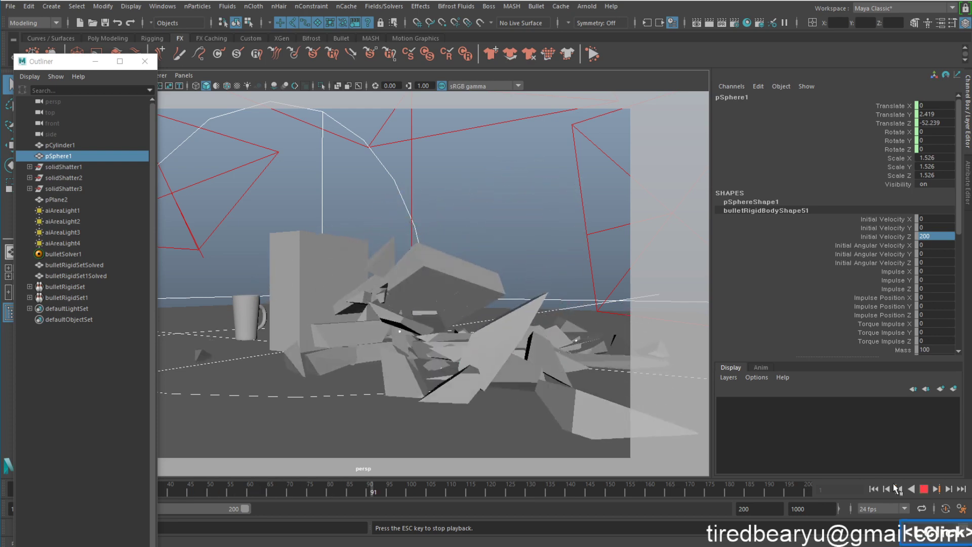
click(463, 300)
alt+drag(462, 300, 546, 196)
click(516, 263)
key(ctrl+z)
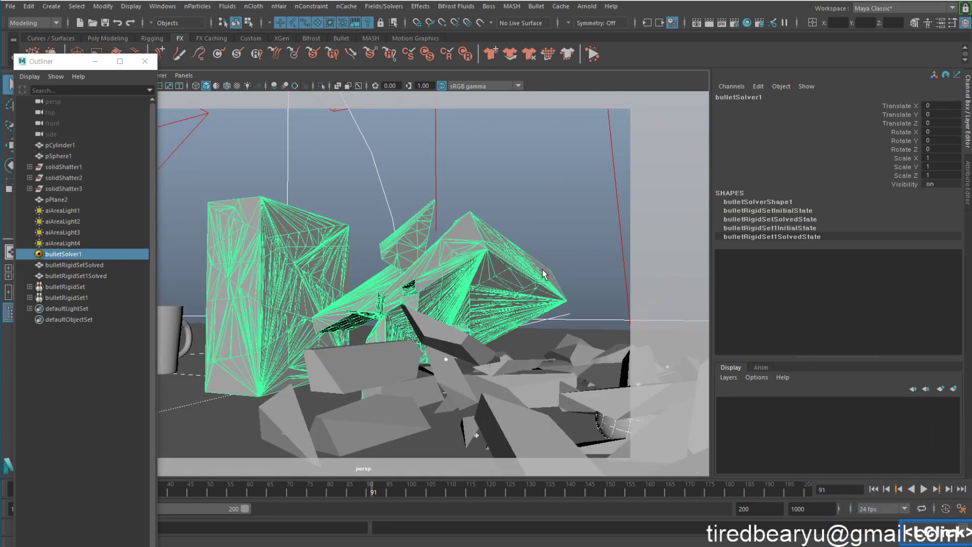
Replay the simulation from the first frame and check how the middle and far walls break apart
click(874, 490)
click(925, 489)
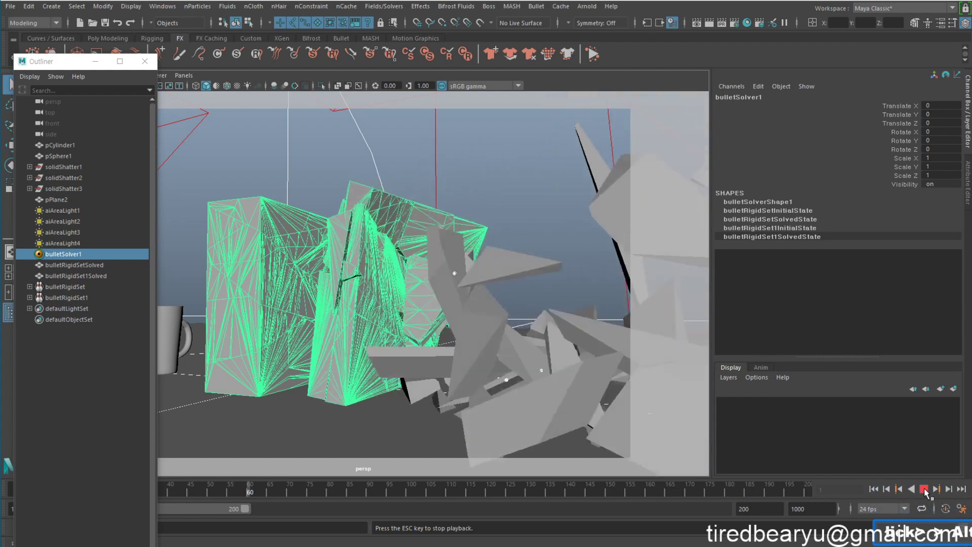
click(508, 189)
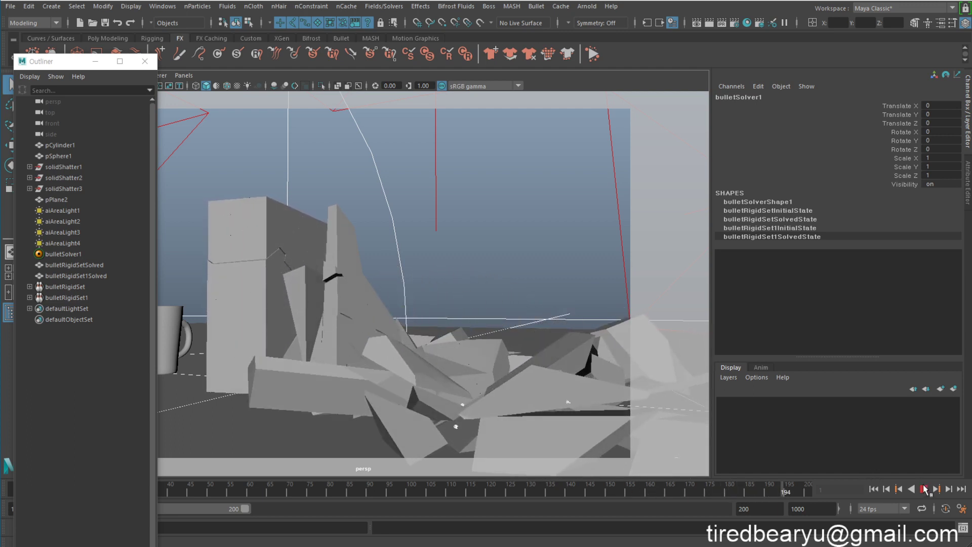
alt+click(323, 270)
alt+drag(322, 270, 412, 270)
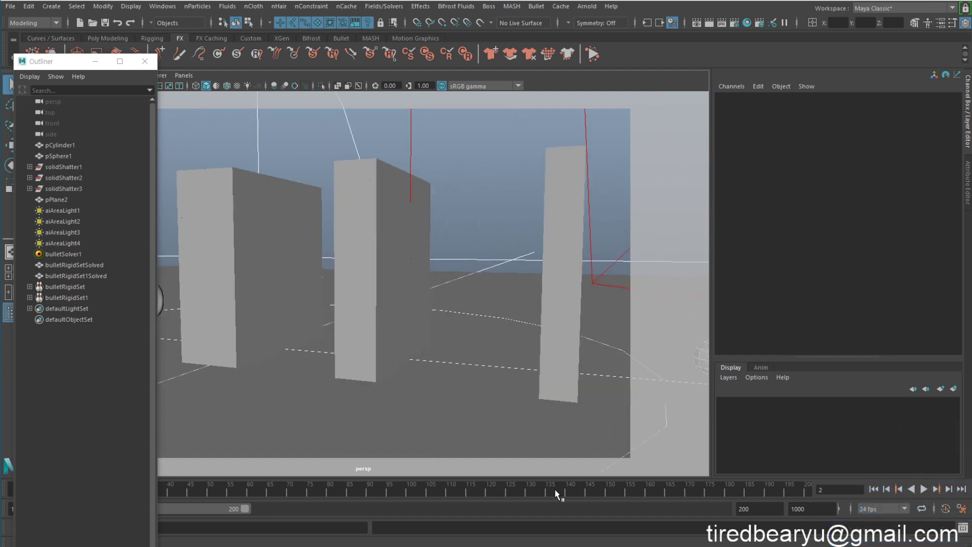
alt+middle_drag(429, 382, 354, 293)
Key the Glue Breaking Threshold of bulletRigidSet1InitialState at 0 on frame 100
click(335, 268)
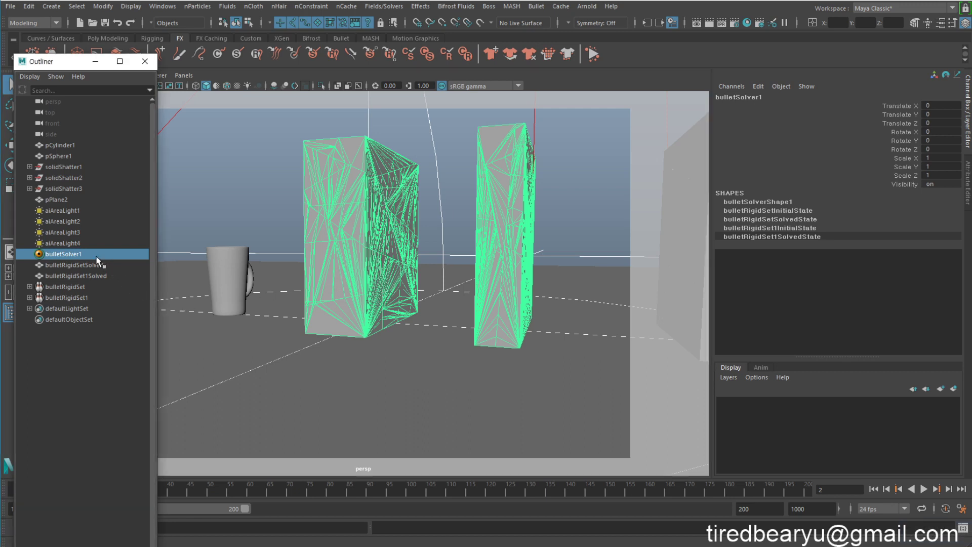
double_click(63, 254)
key(ctrl+a)
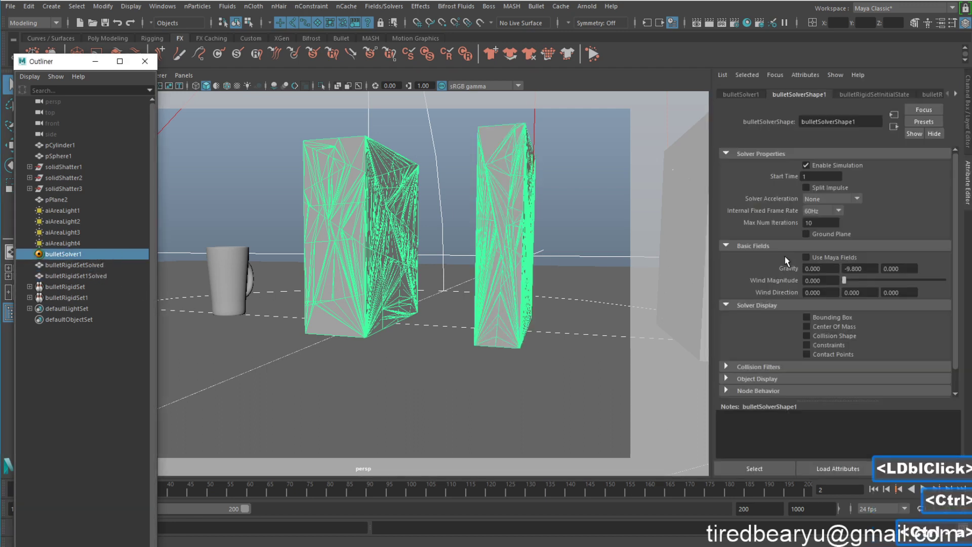
click(947, 95)
click(897, 95)
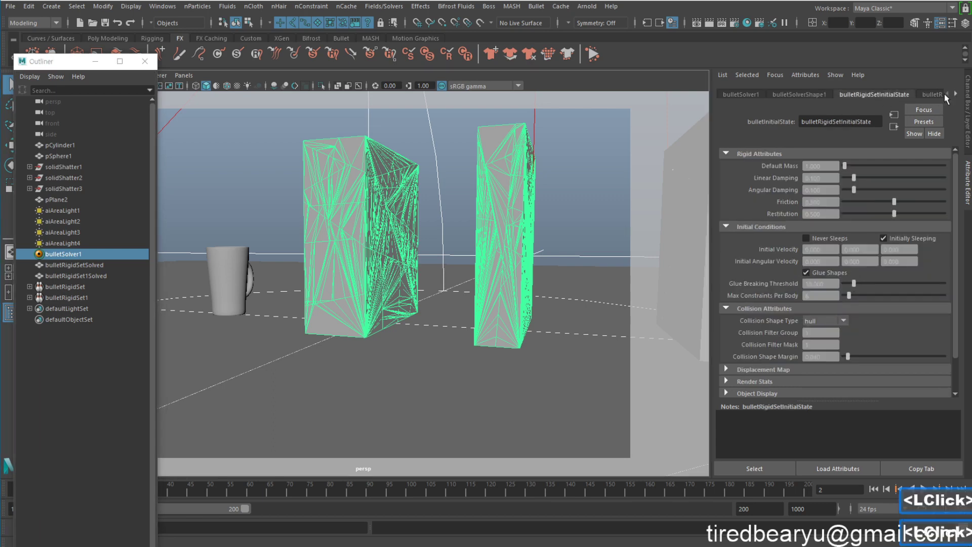
click(947, 94)
click(909, 95)
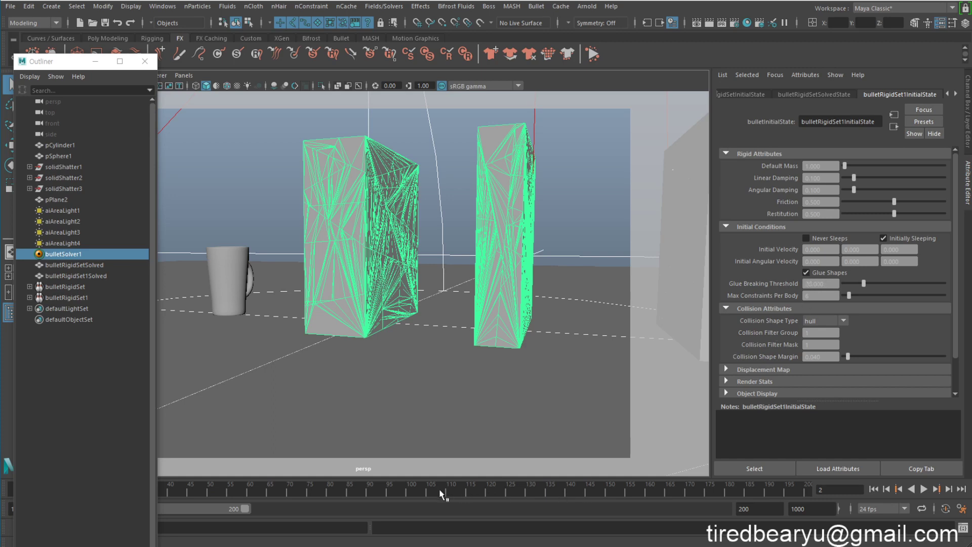
click(408, 490)
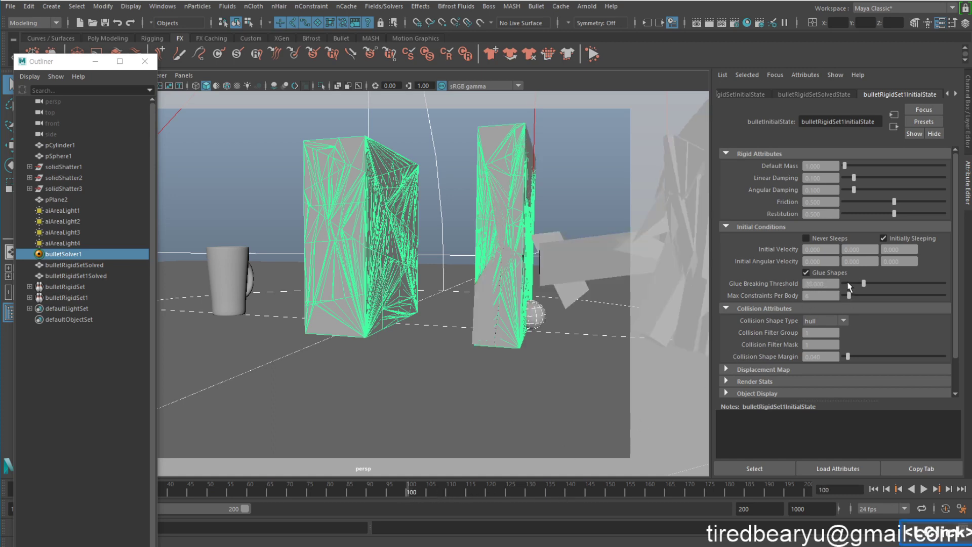
drag(864, 283, 842, 284)
right_drag(838, 284, 841, 302)
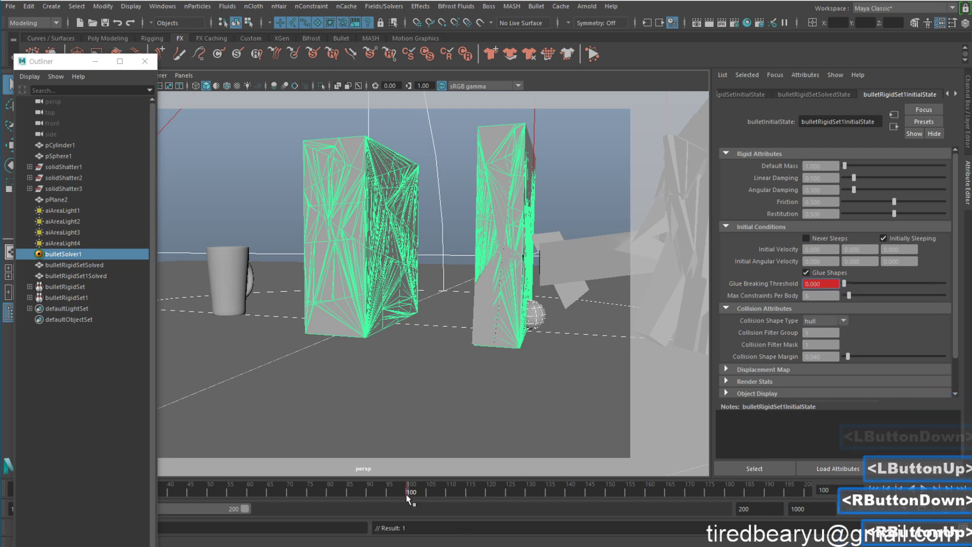
Key the far wall's Glue Breaking Threshold at 20 on frame 95
click(389, 489)
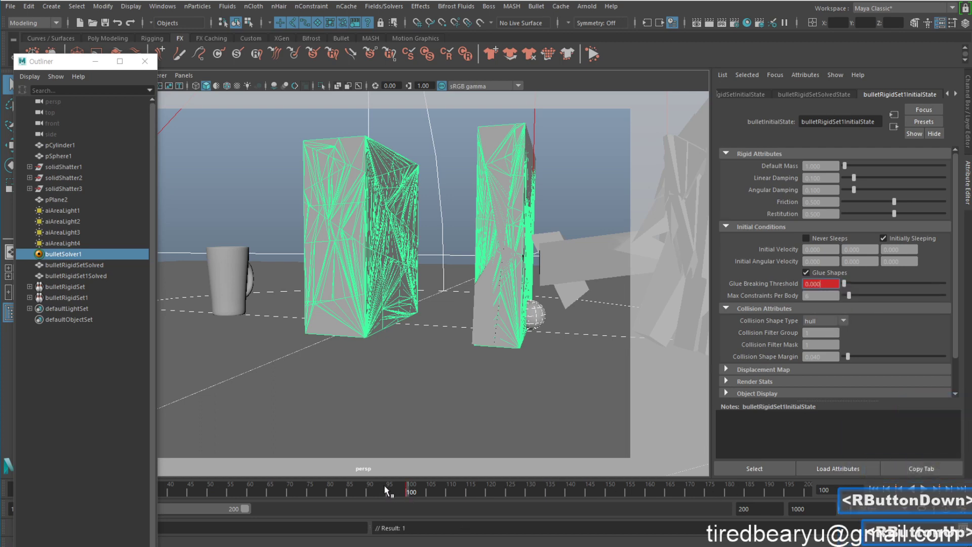
click(835, 283)
text(20)
key(Return)
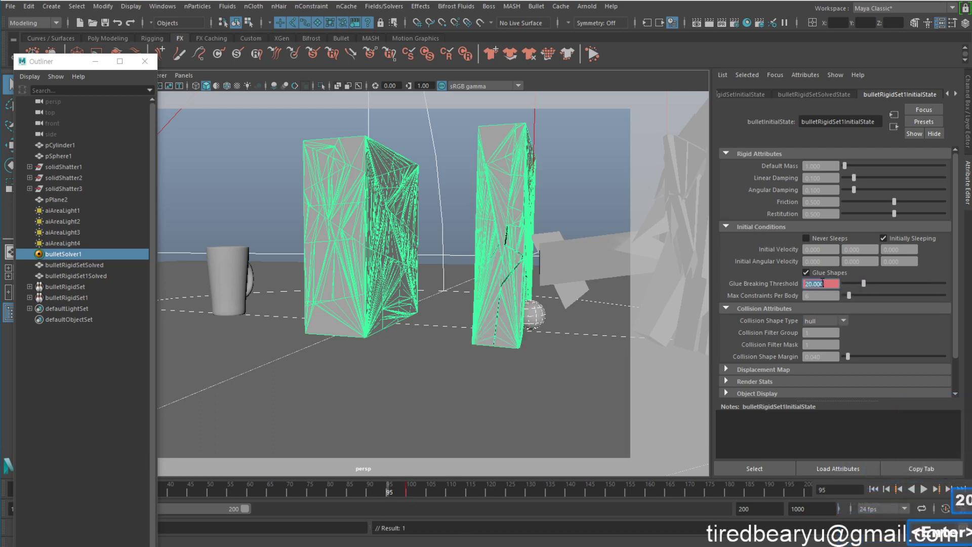
right_drag(823, 284, 840, 298)
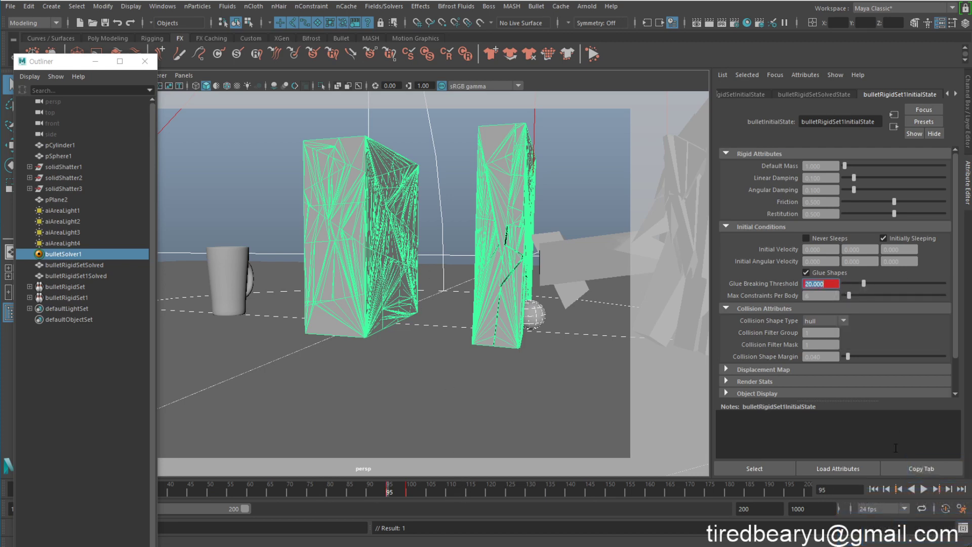
Play the simulation from the first frame to check the far wall's collapse with the keyed glue threshold
click(874, 489)
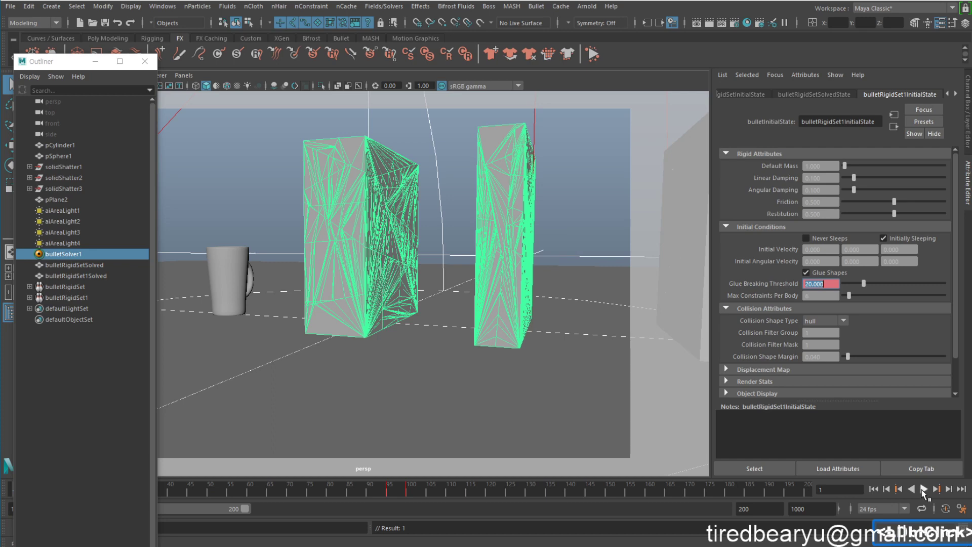
click(924, 490)
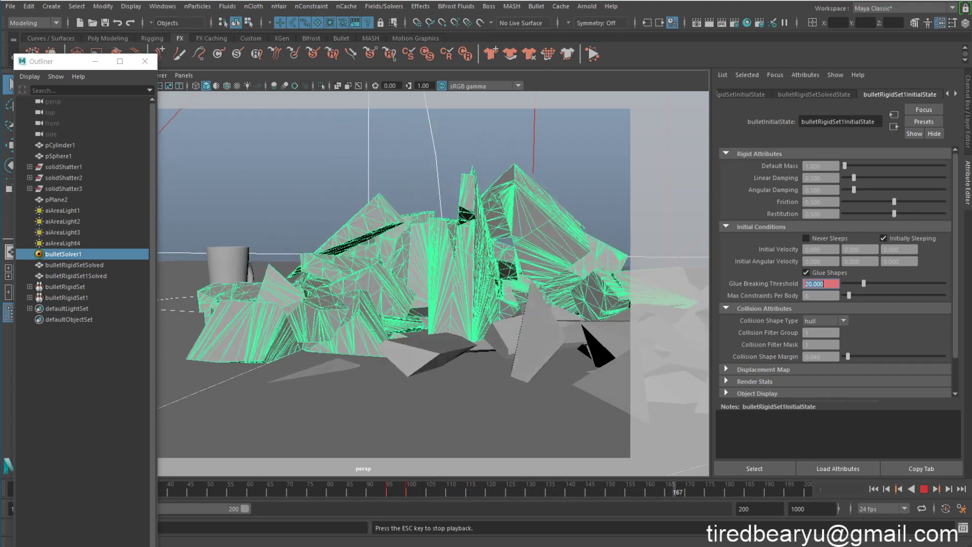
click(242, 300)
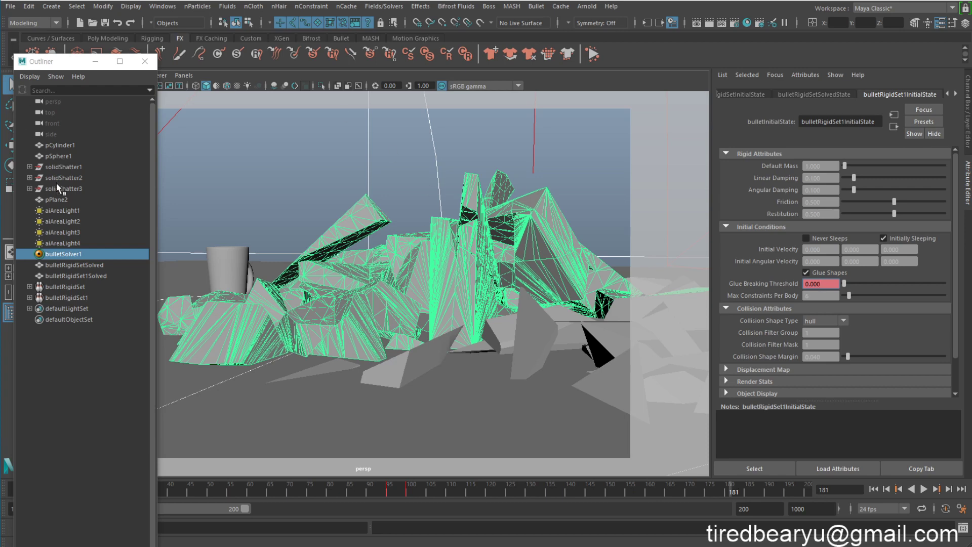
Select one shard of the first wall and examine its rigid body attributes, including mass, collider and sleeping settings
click(76, 167)
key(ctrl+z)
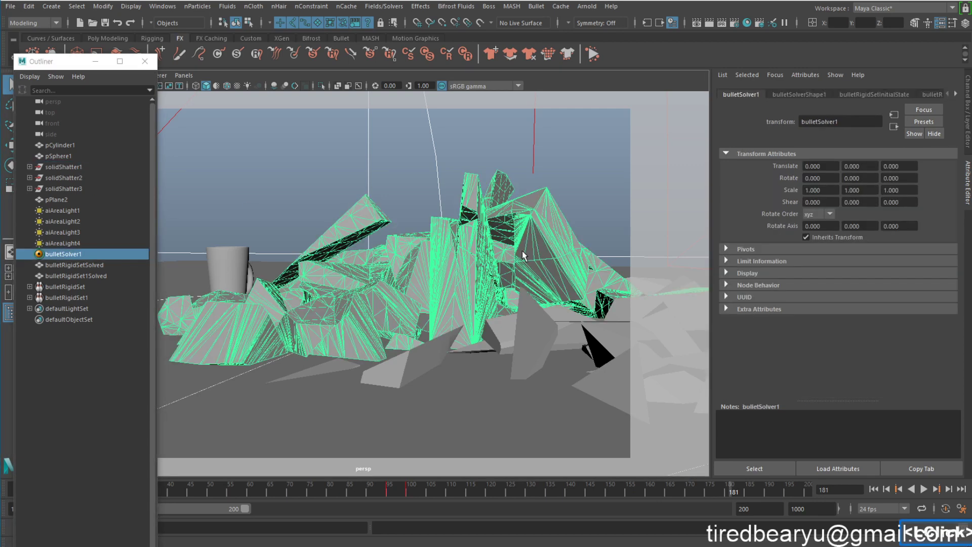
click(969, 131)
click(620, 346)
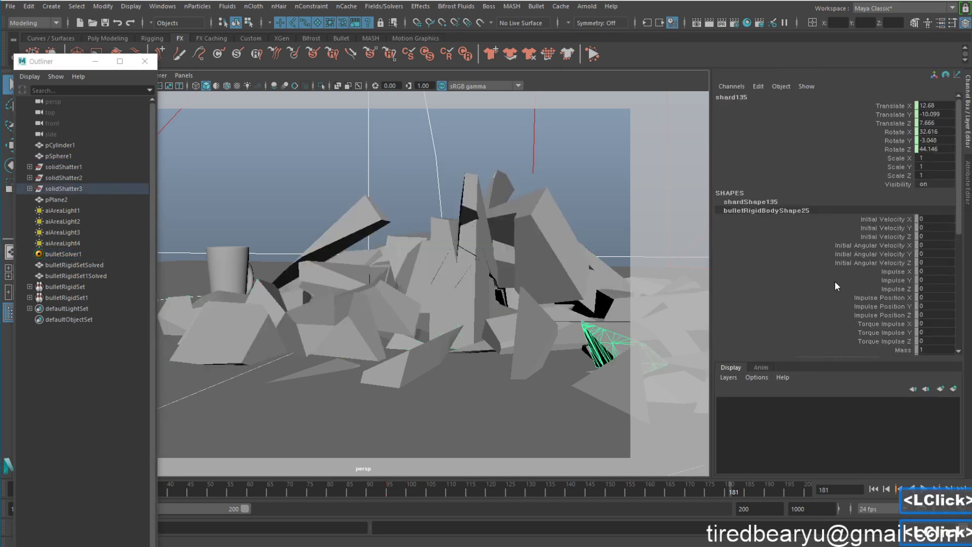
scroll(836, 284, down, 5)
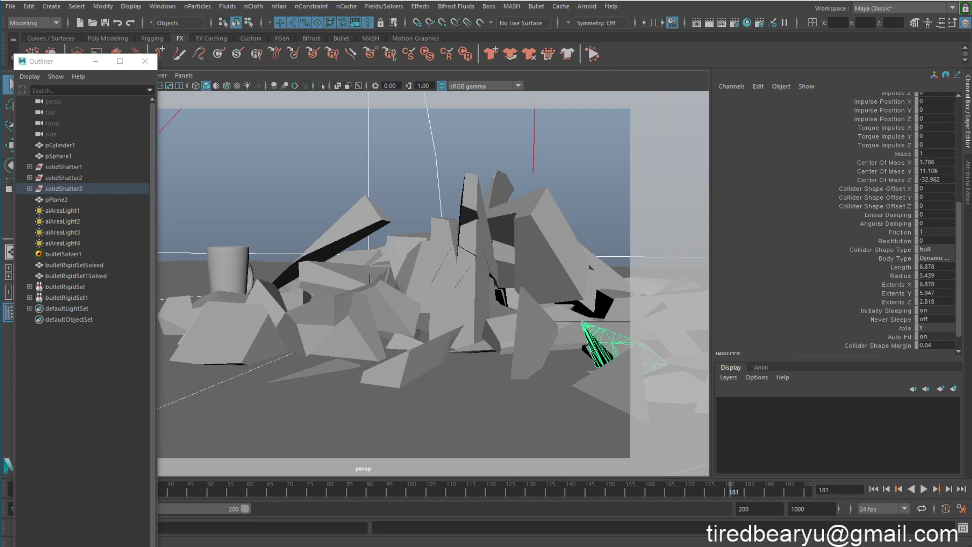
click(476, 213)
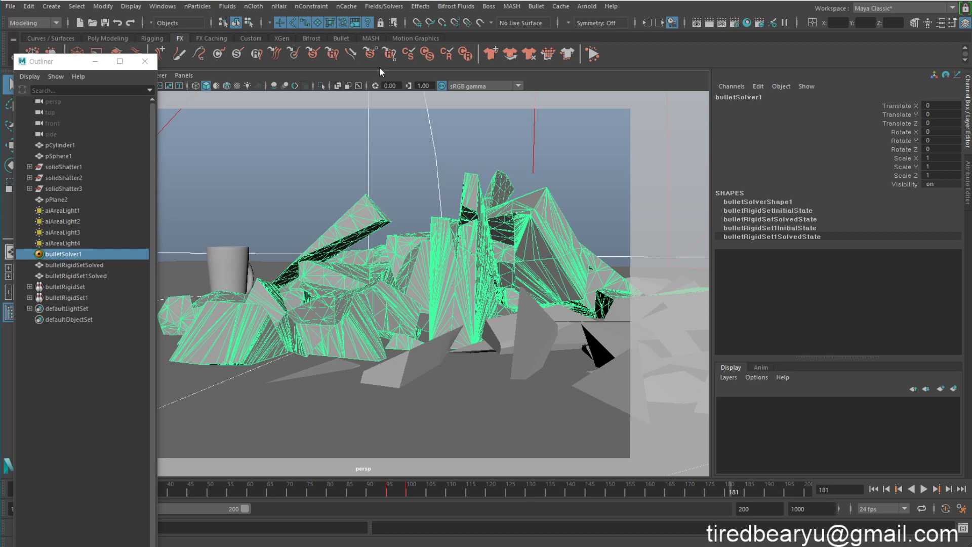
click(538, 7)
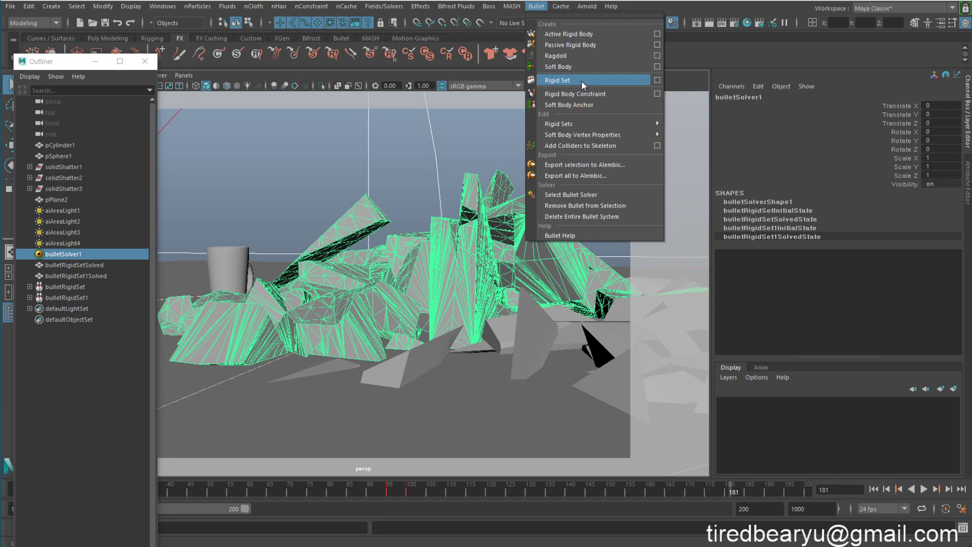
click(484, 128)
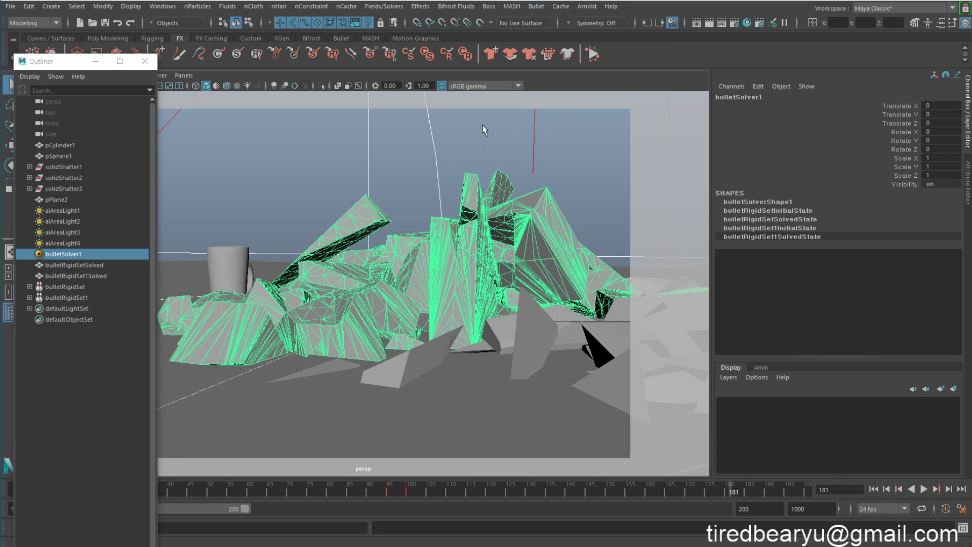
click(465, 127)
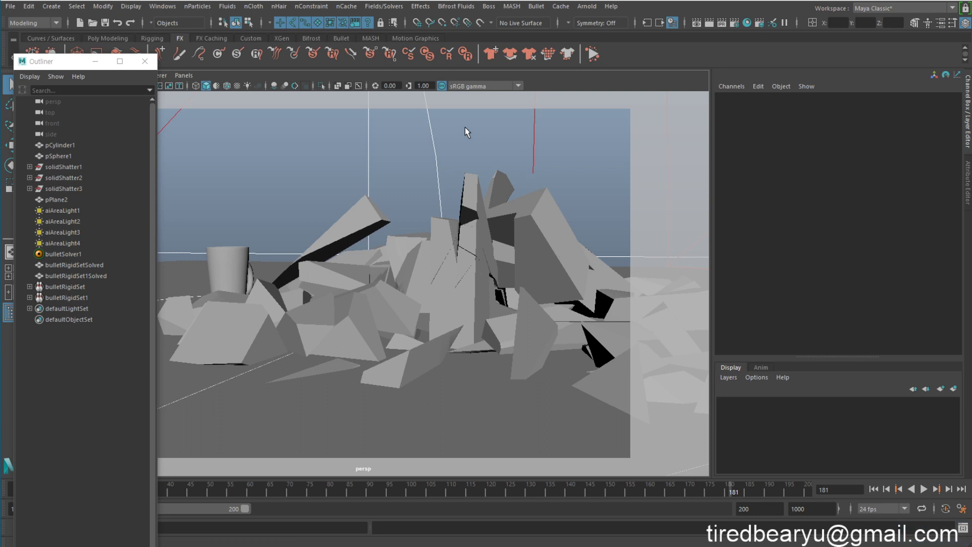